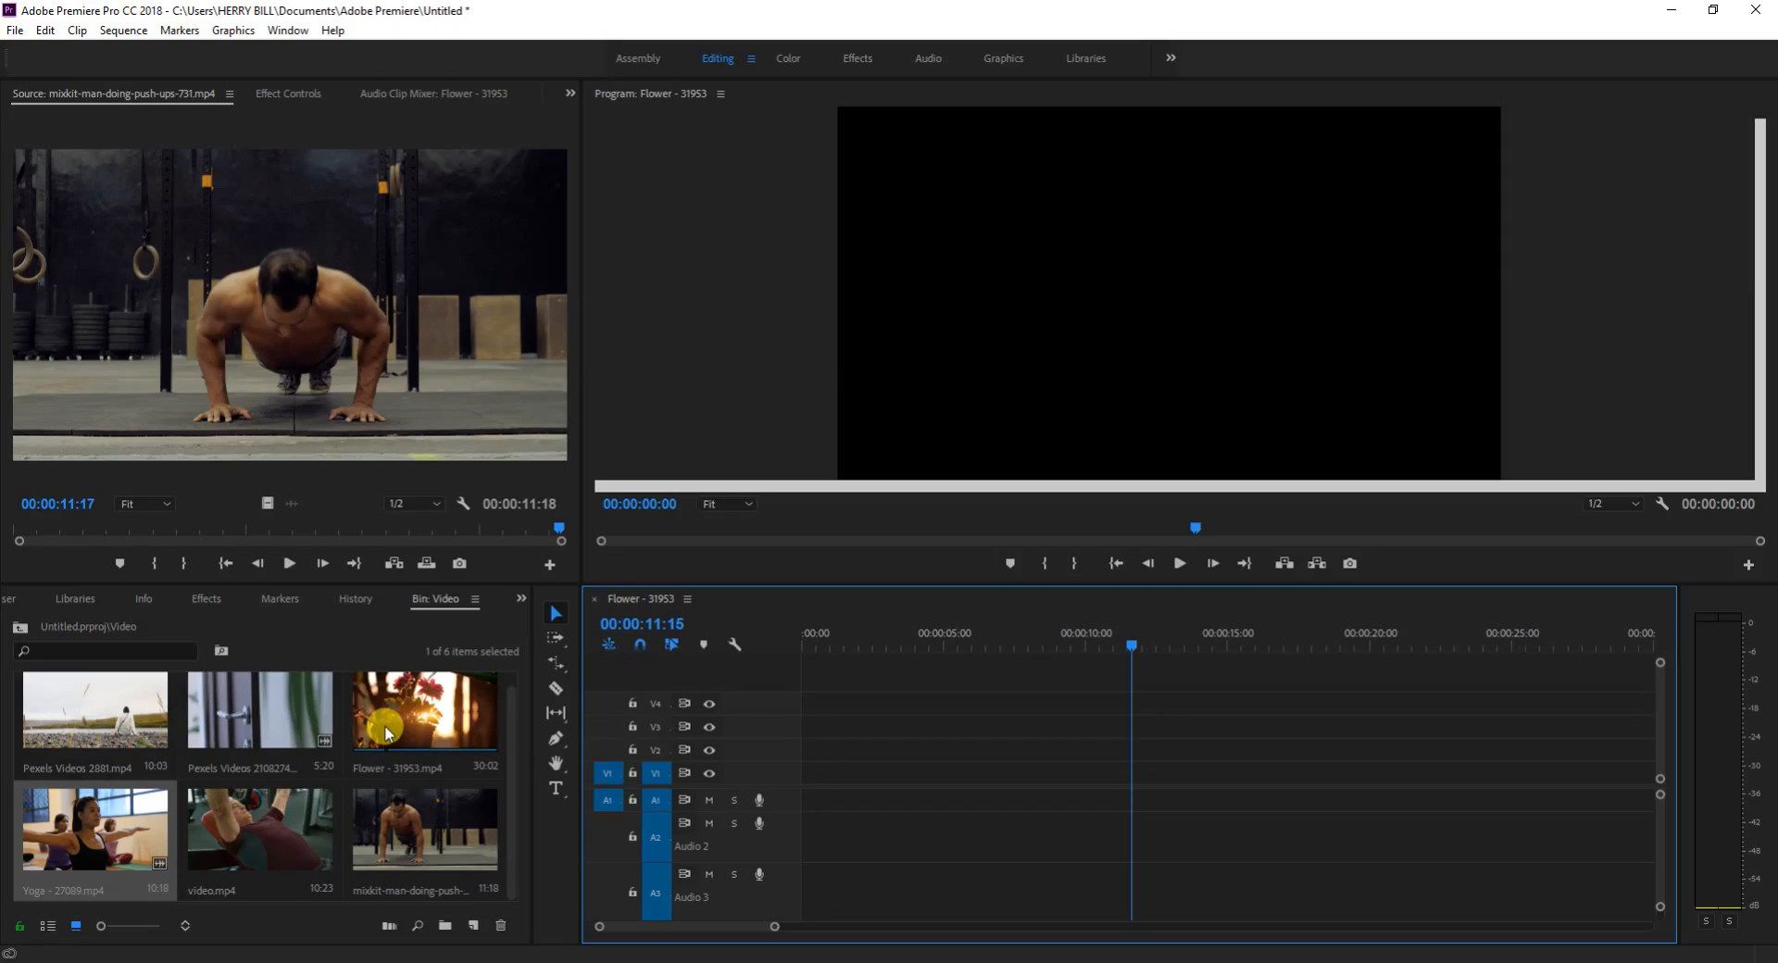
Open the Yoga - 27089.mp4 clip in the source monitor and mark its In point at 00:00:00:14.
left_click(66, 839)
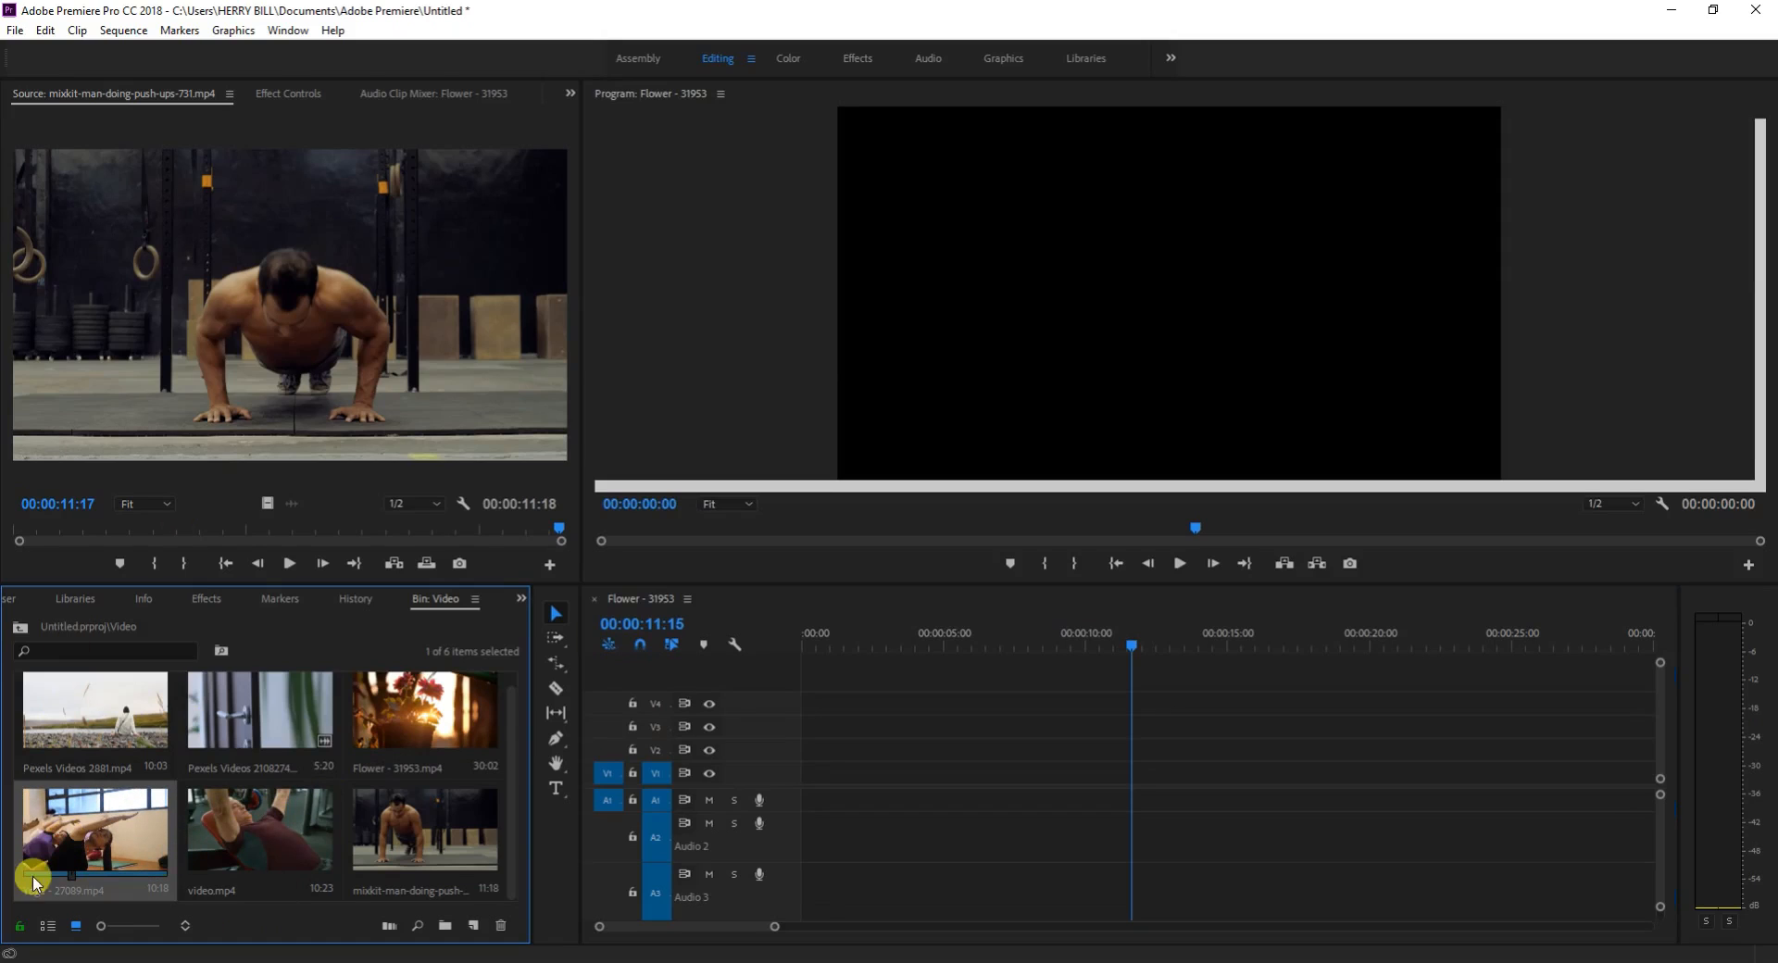
double_click(40, 836)
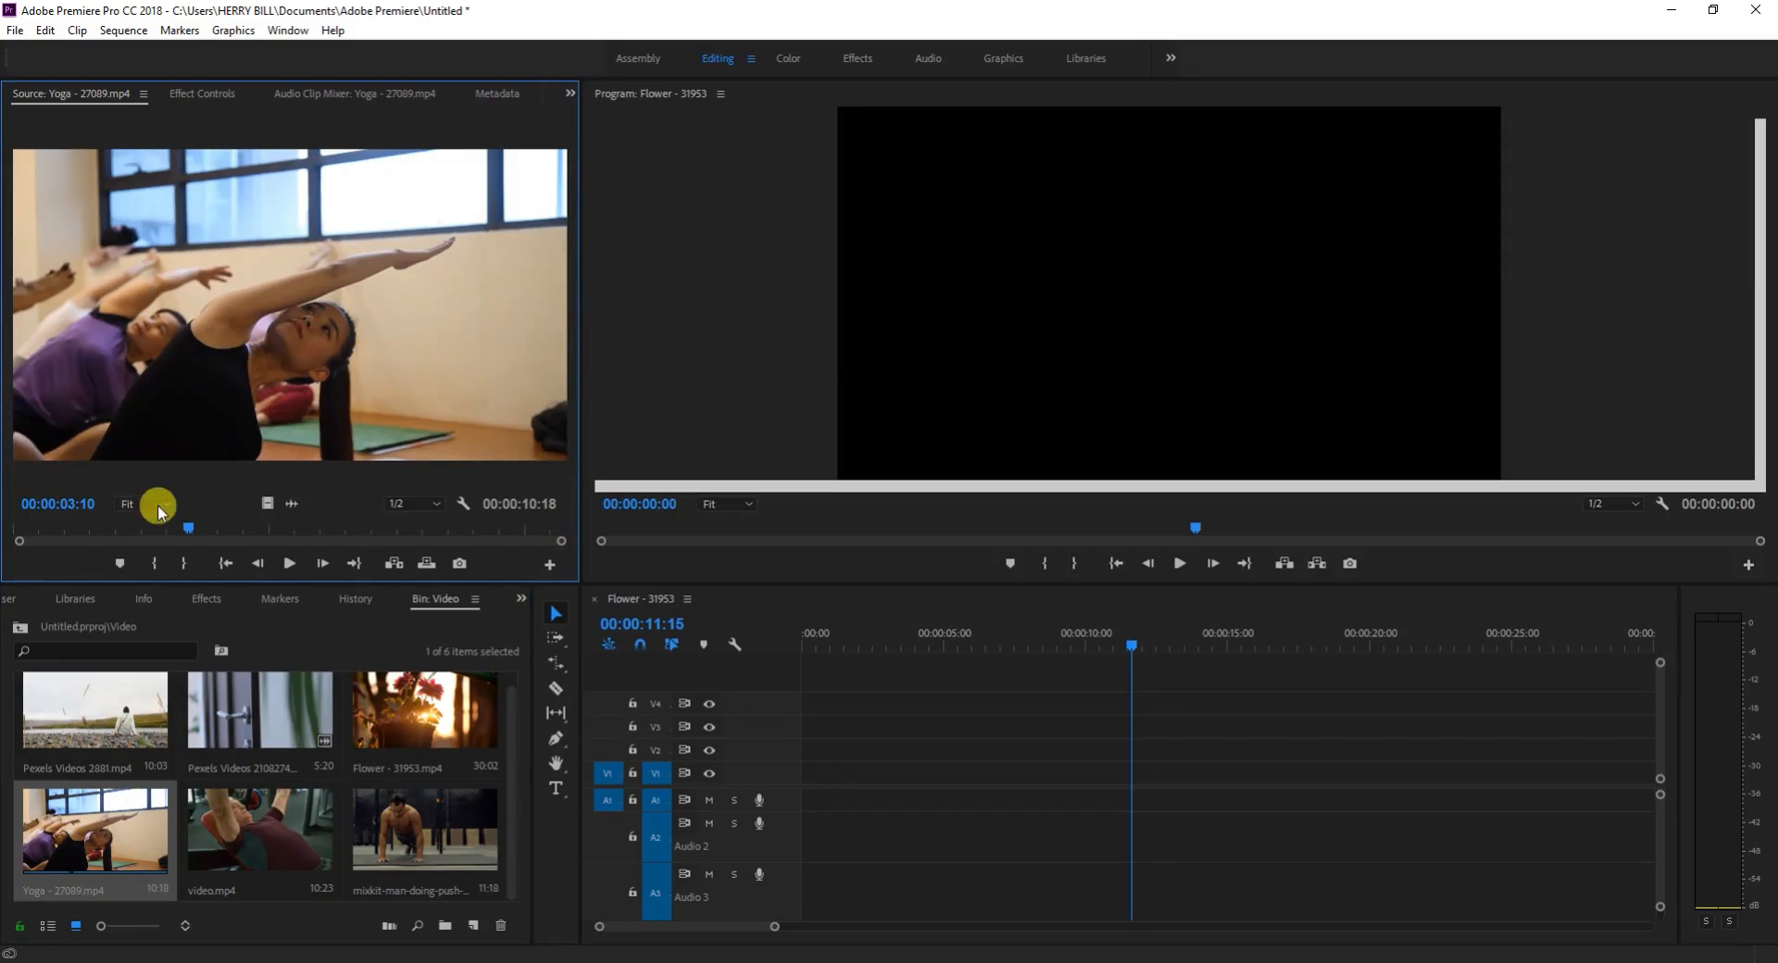
left_click_drag(188, 528, 41, 533)
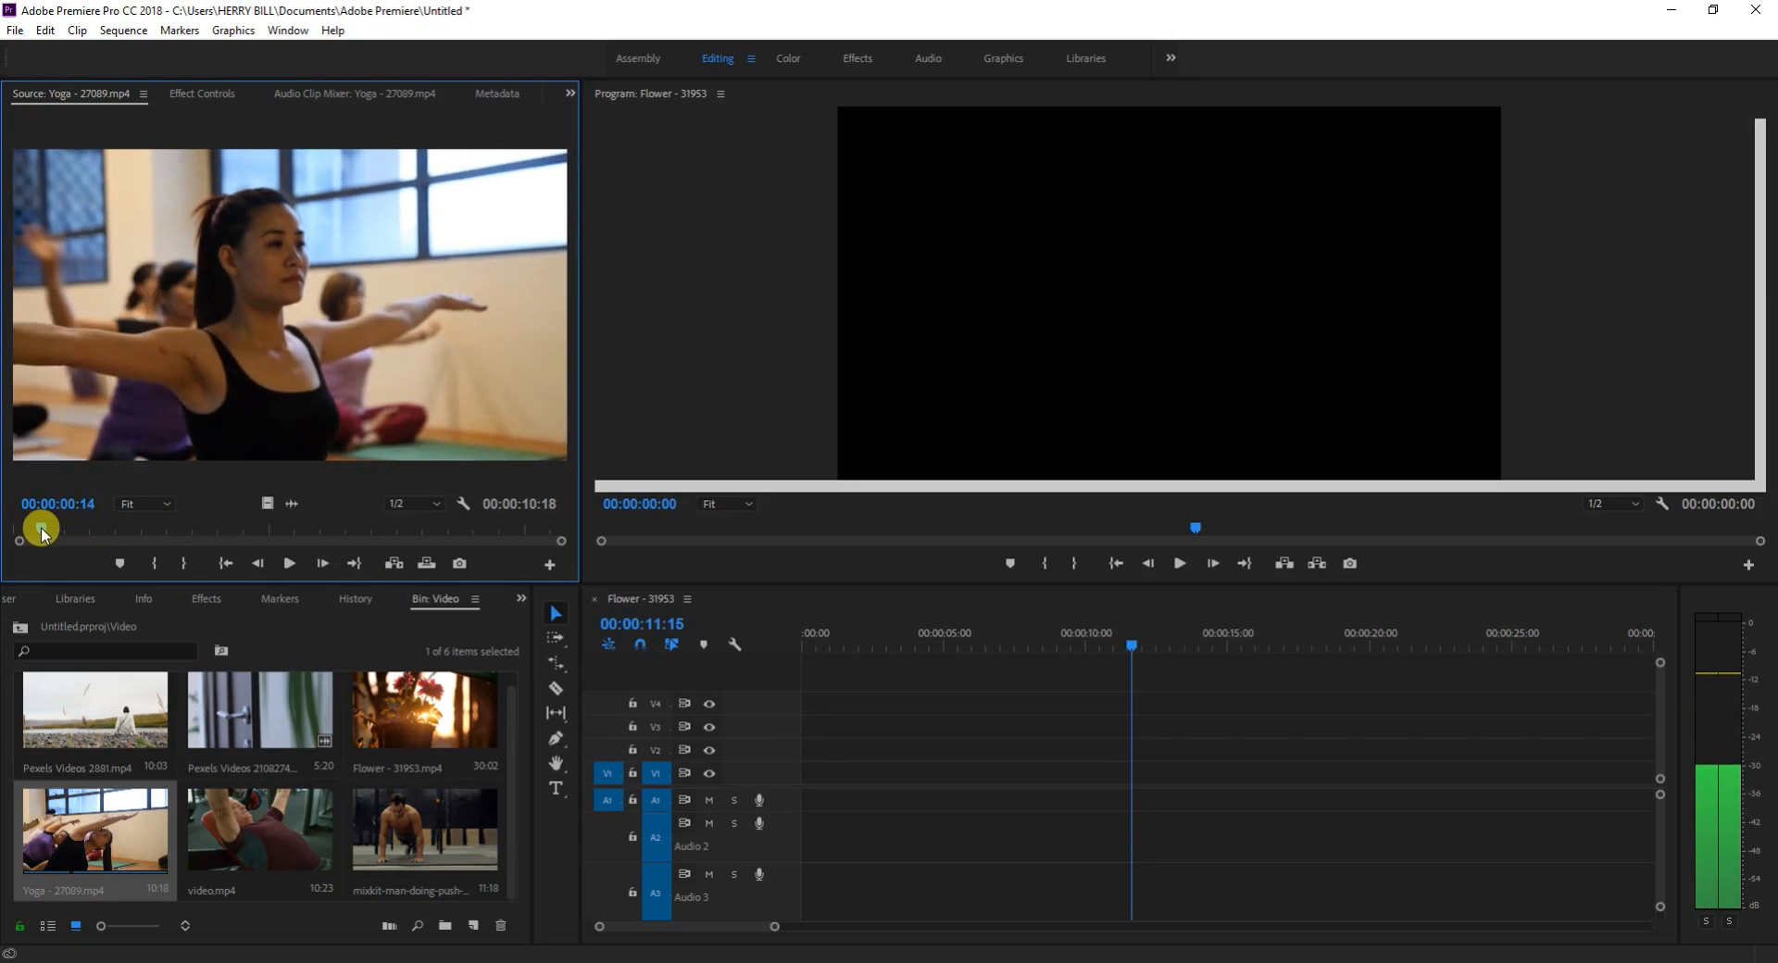
left_click(153, 564)
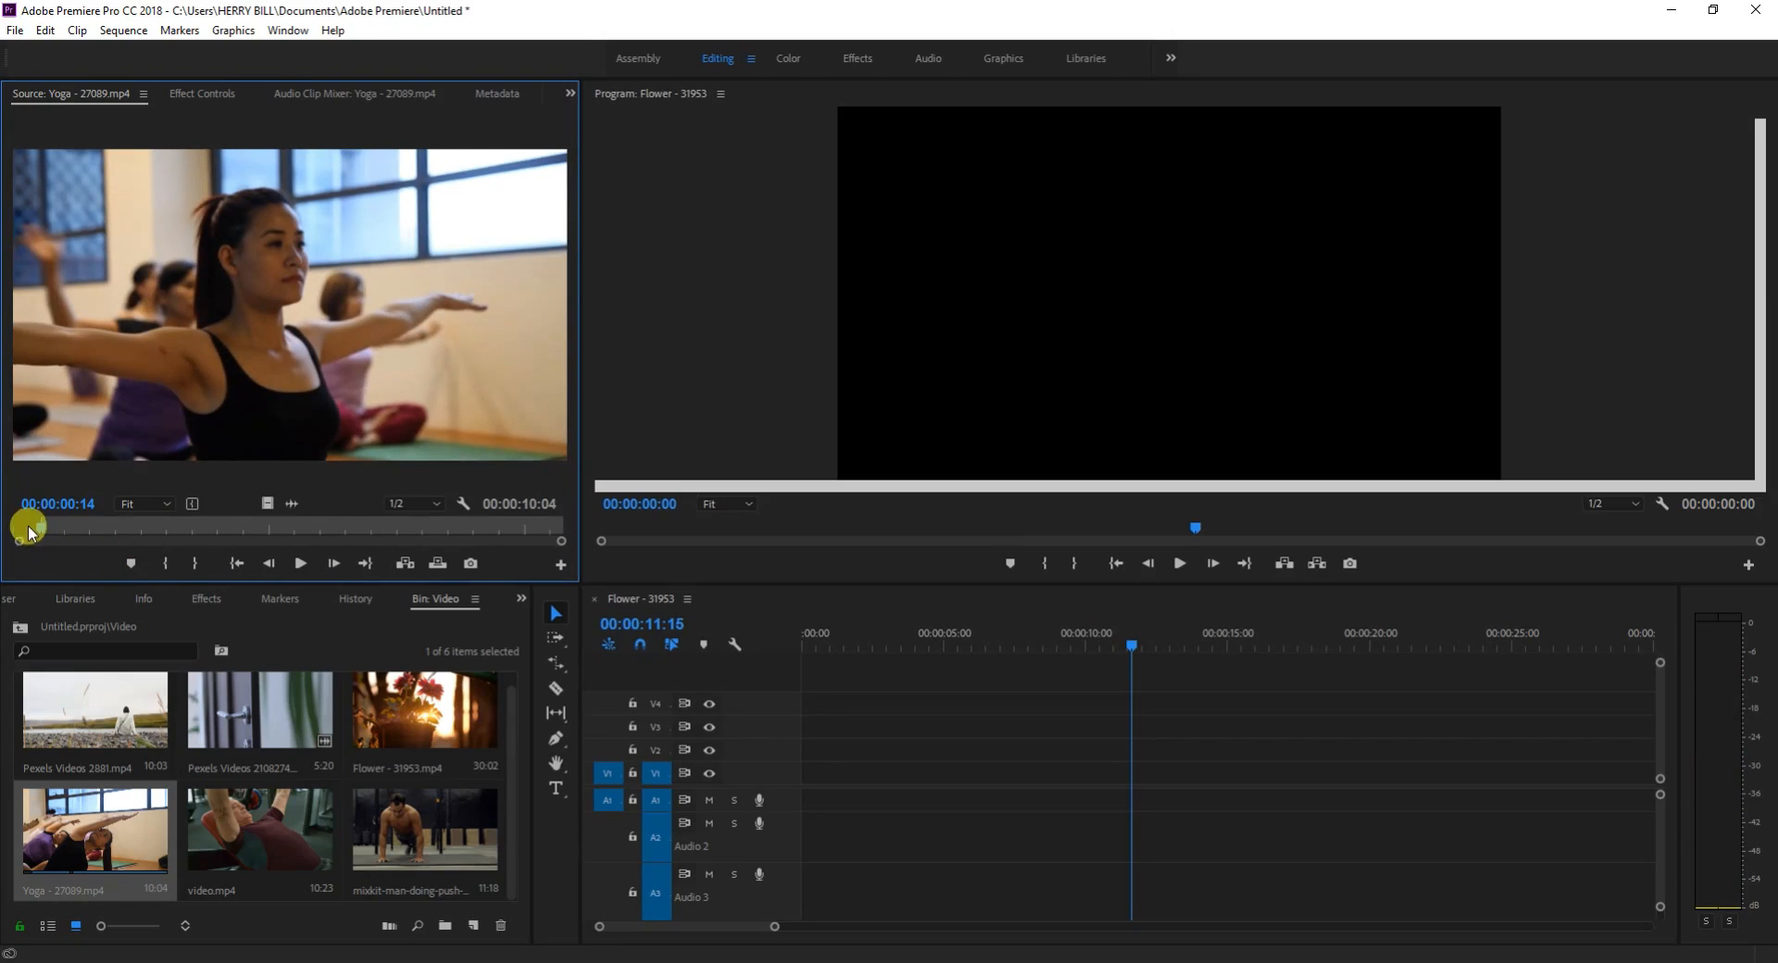
Mark the yoga clip's Out point at 00:00:04:10 and place its video at the start of track V1, changing the sequence settings to match.
mouse_move(43, 526)
left_mouse_down()
mouse_move(218, 528)
mouse_move(728, 603)
mouse_move(811, 782)
left_mouse_up()
left_click(195, 564)
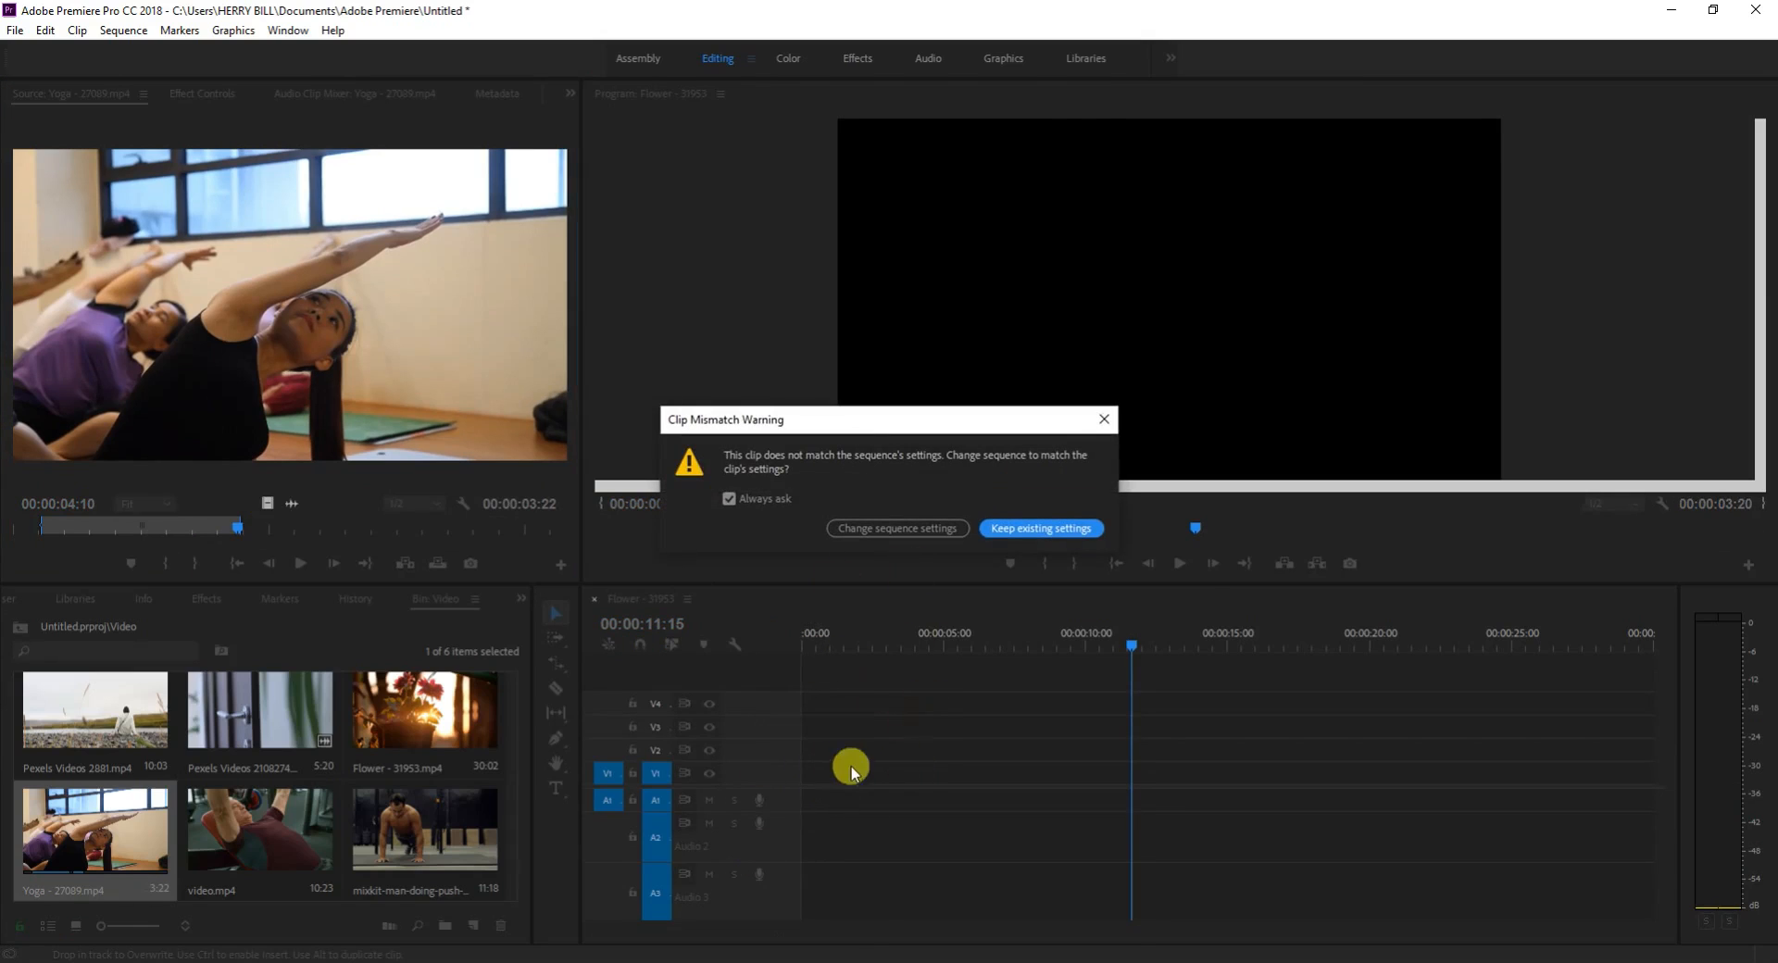
left_click(893, 530)
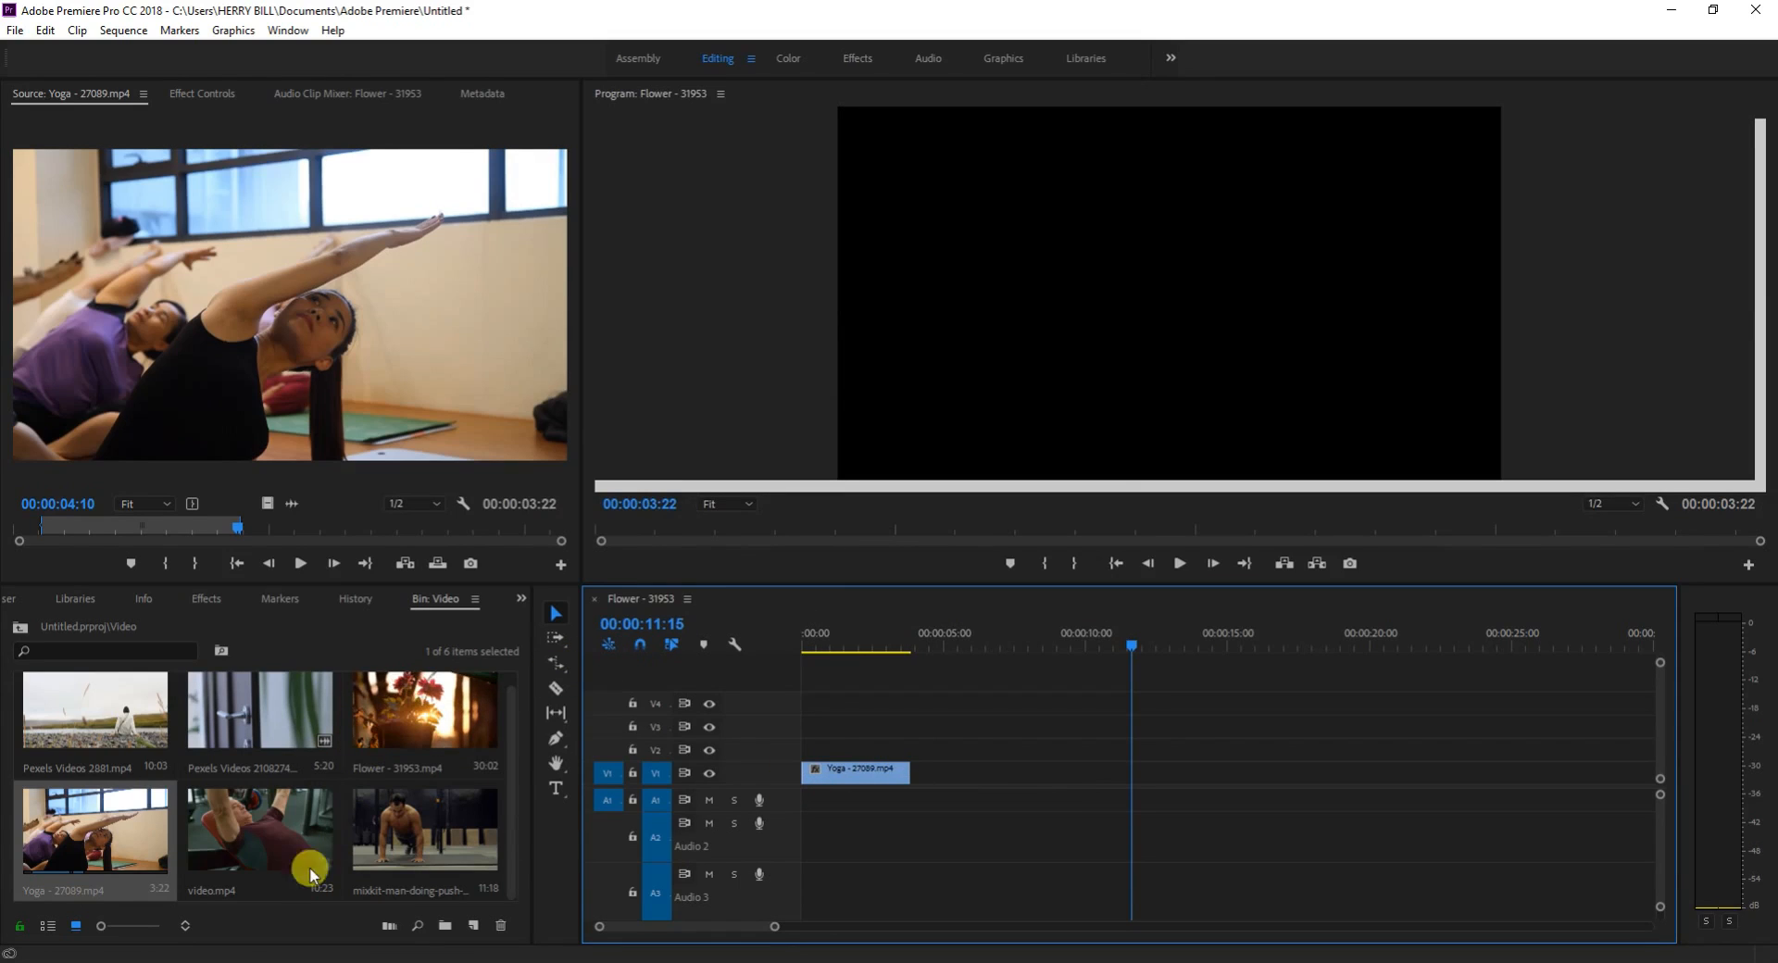
Mark video.mp4 from about 2 seconds to 00:00:07:12 and place that section directly after the yoga clip on V1.
mouse_move(214, 847)
left_mouse_down()
mouse_move(838, 810)
mouse_move(905, 775)
mouse_move(448, 334)
mouse_move(226, 834)
left_mouse_up()
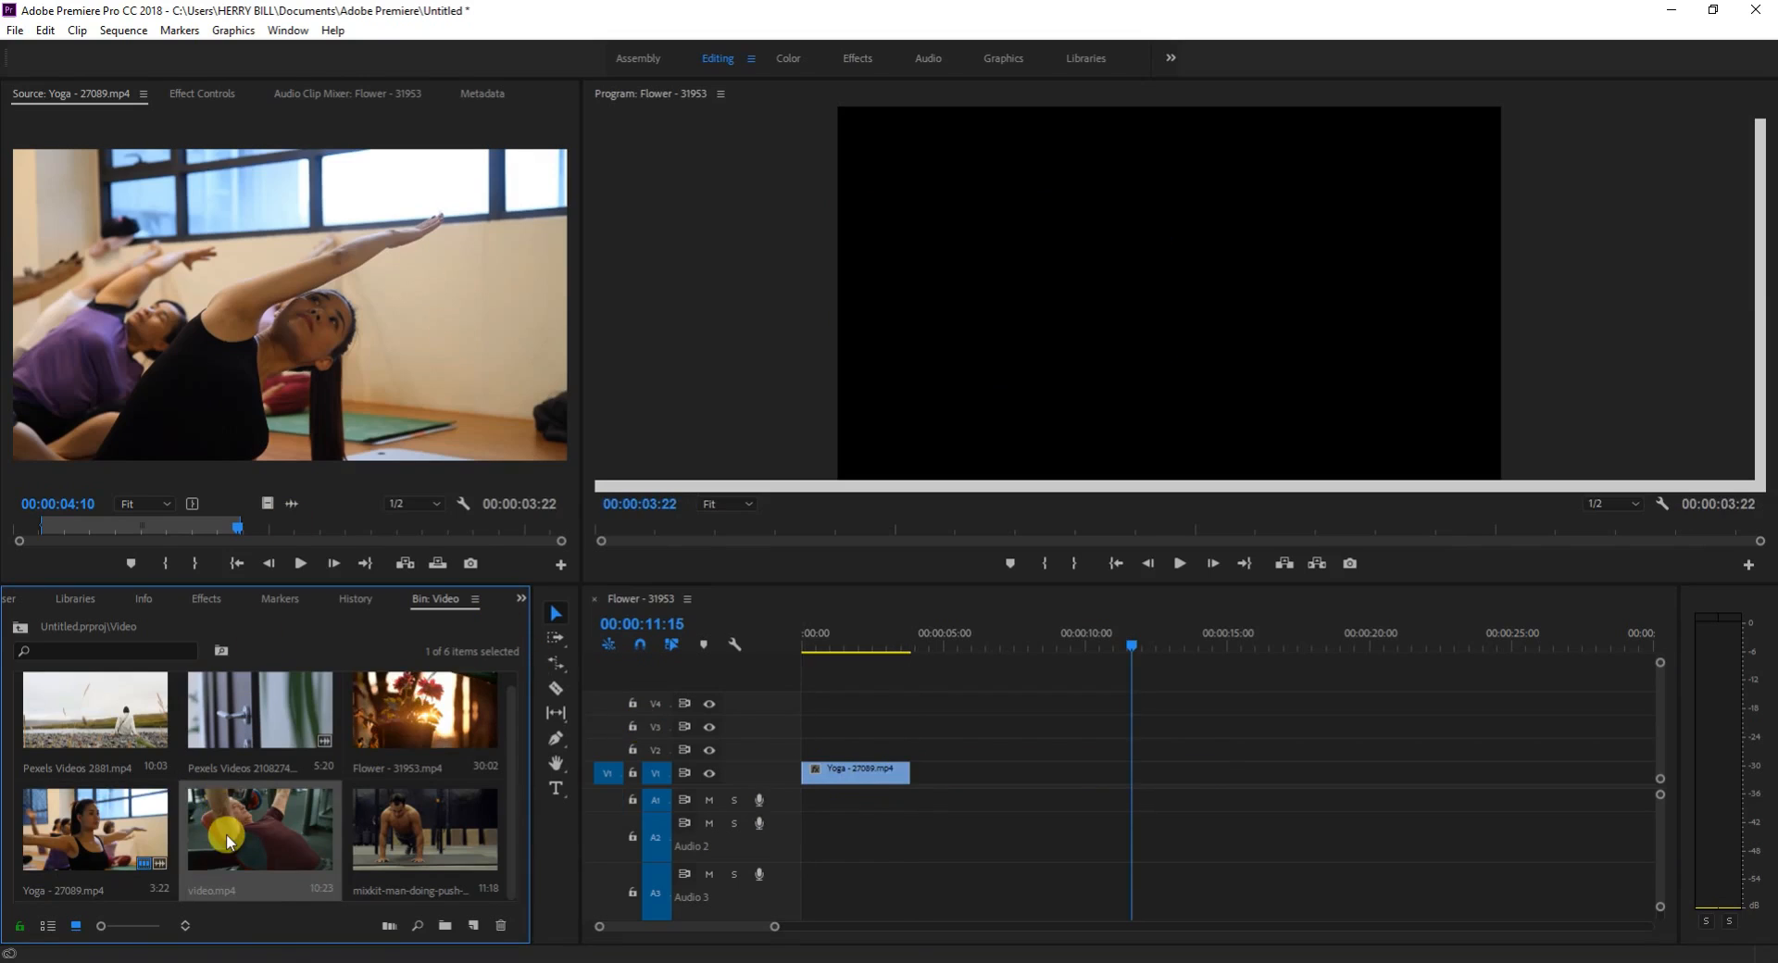
double_click(226, 833)
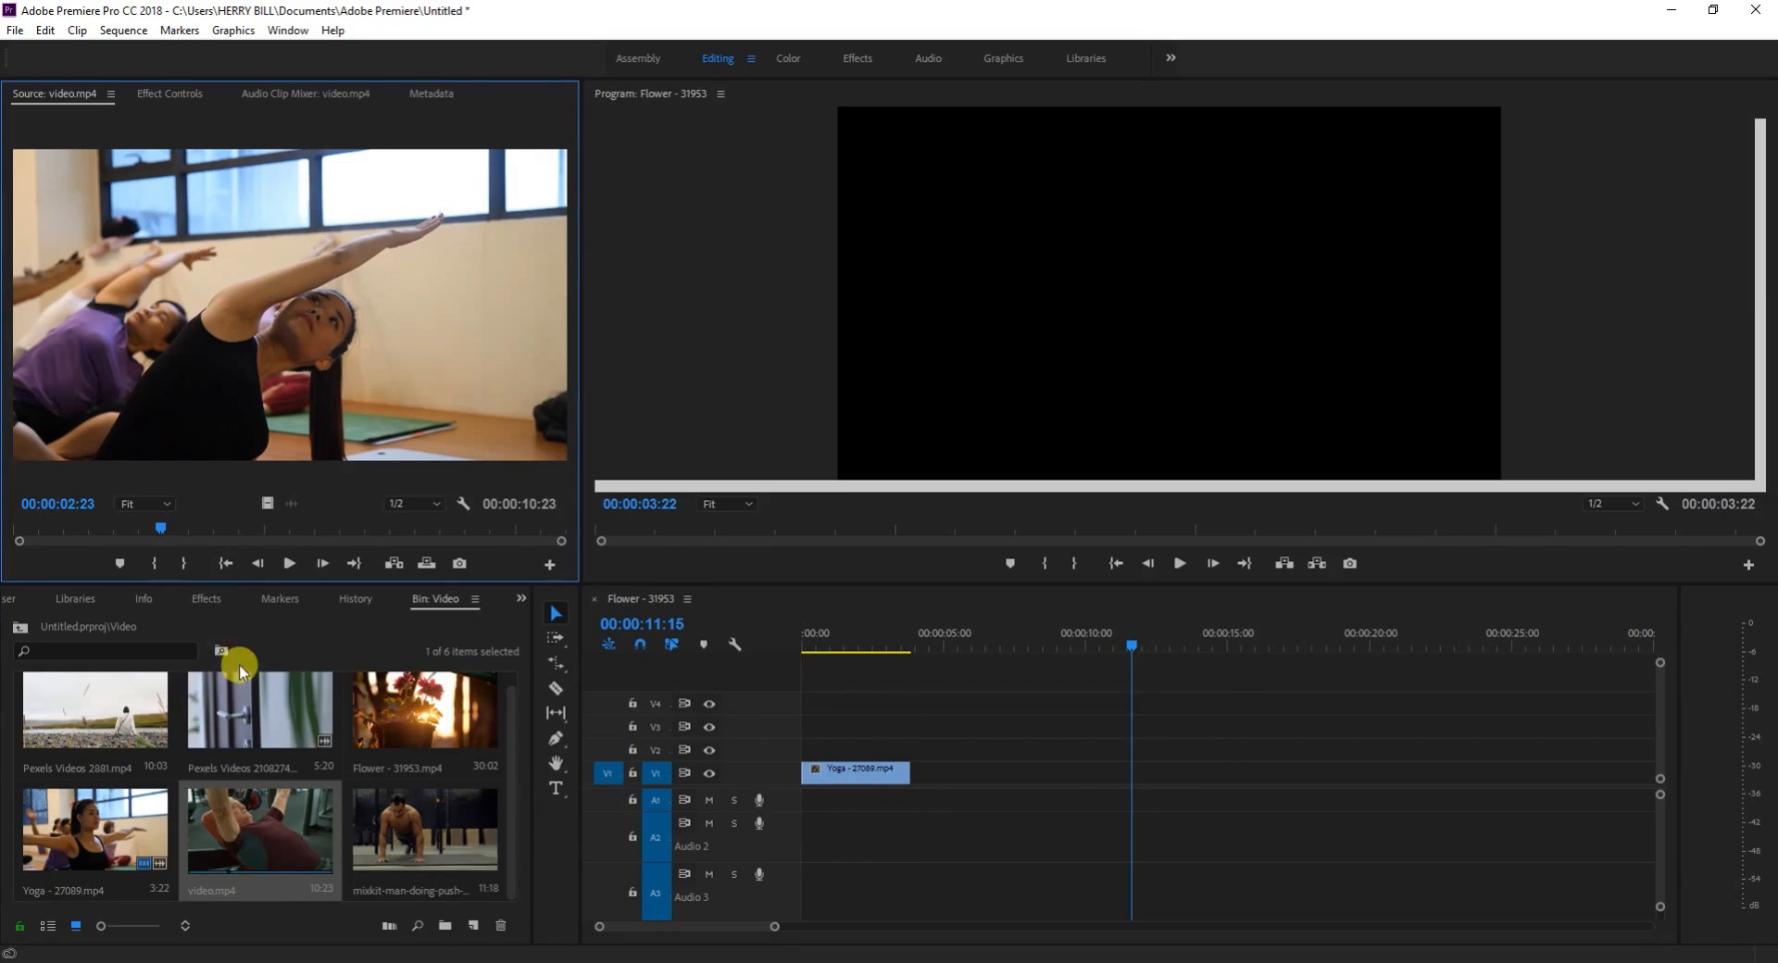
double_click(216, 812)
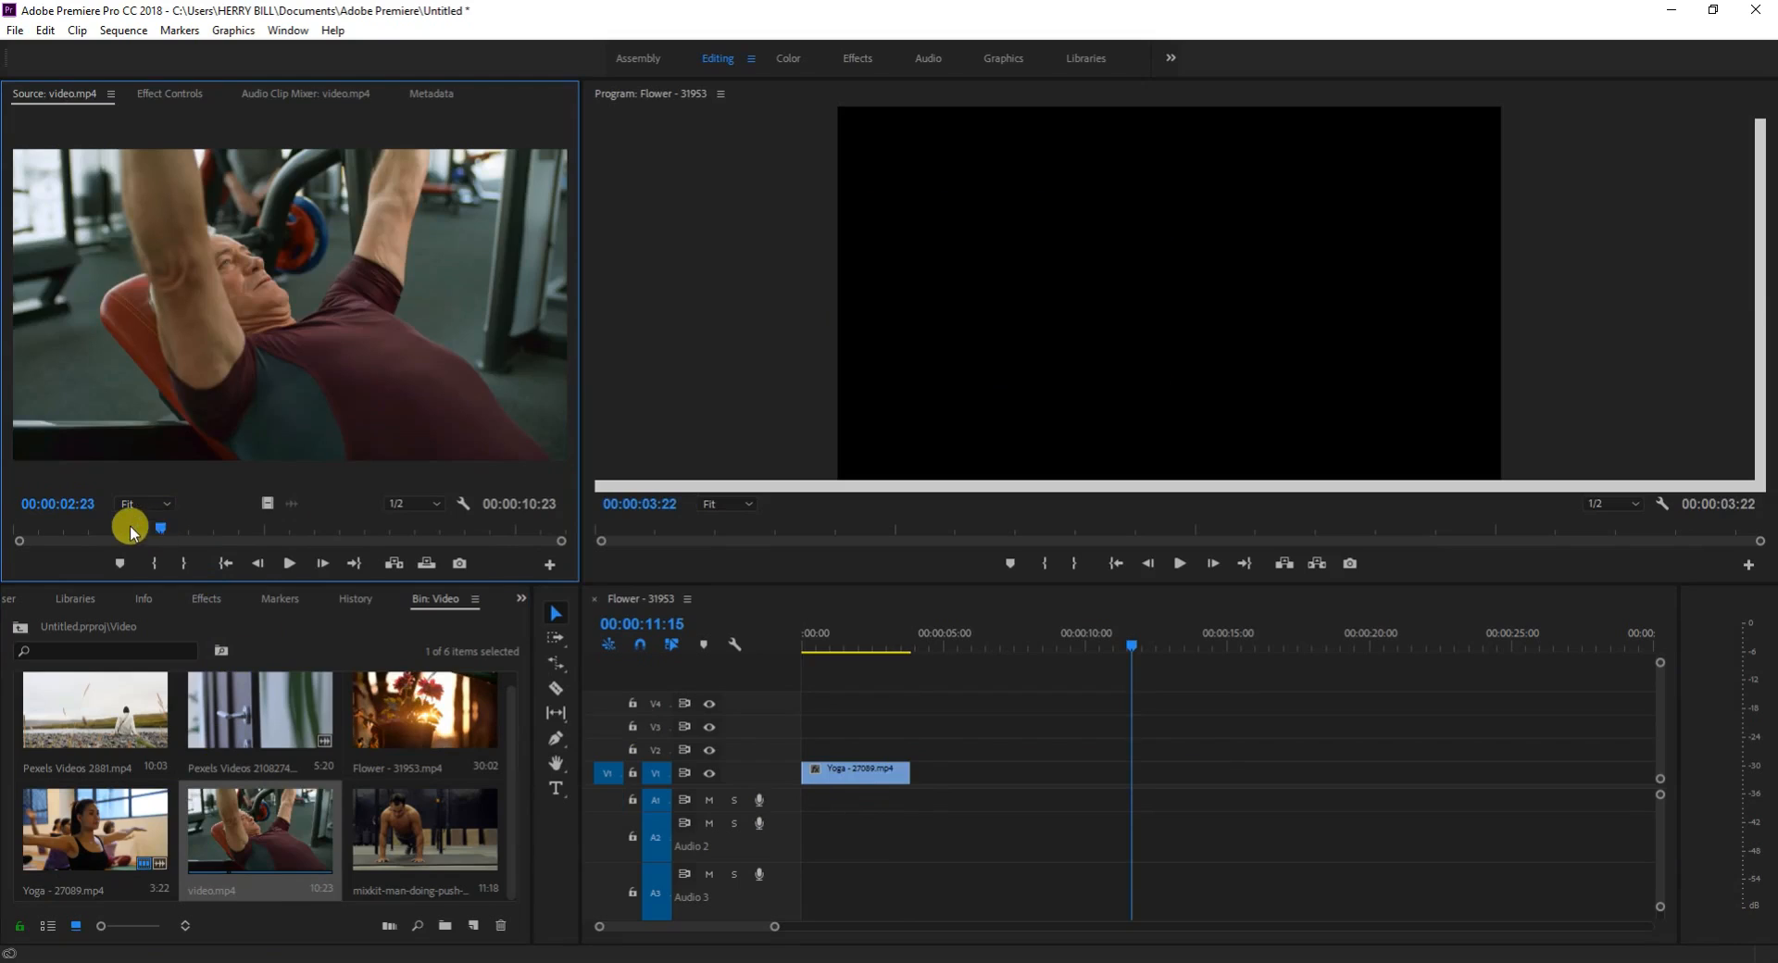
left_click_drag(157, 524, 39, 542)
left_click_drag(176, 549, 390, 538)
left_click(155, 564)
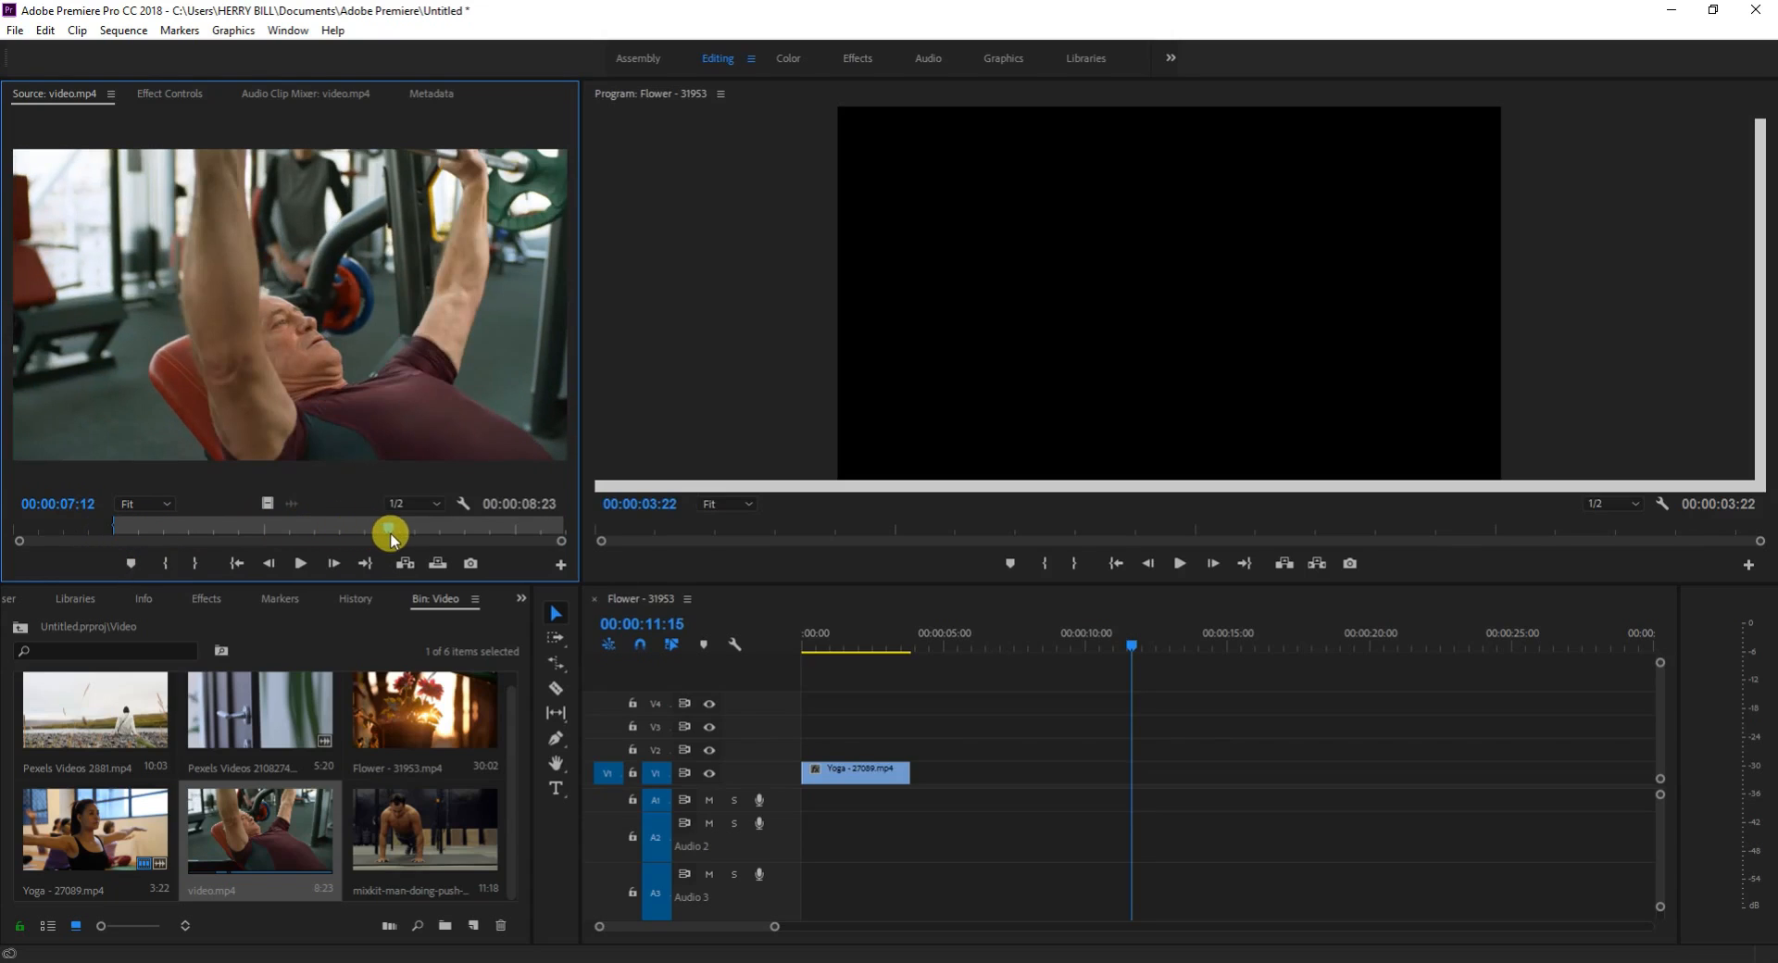
left_click(194, 562)
left_click_drag(269, 501, 923, 770)
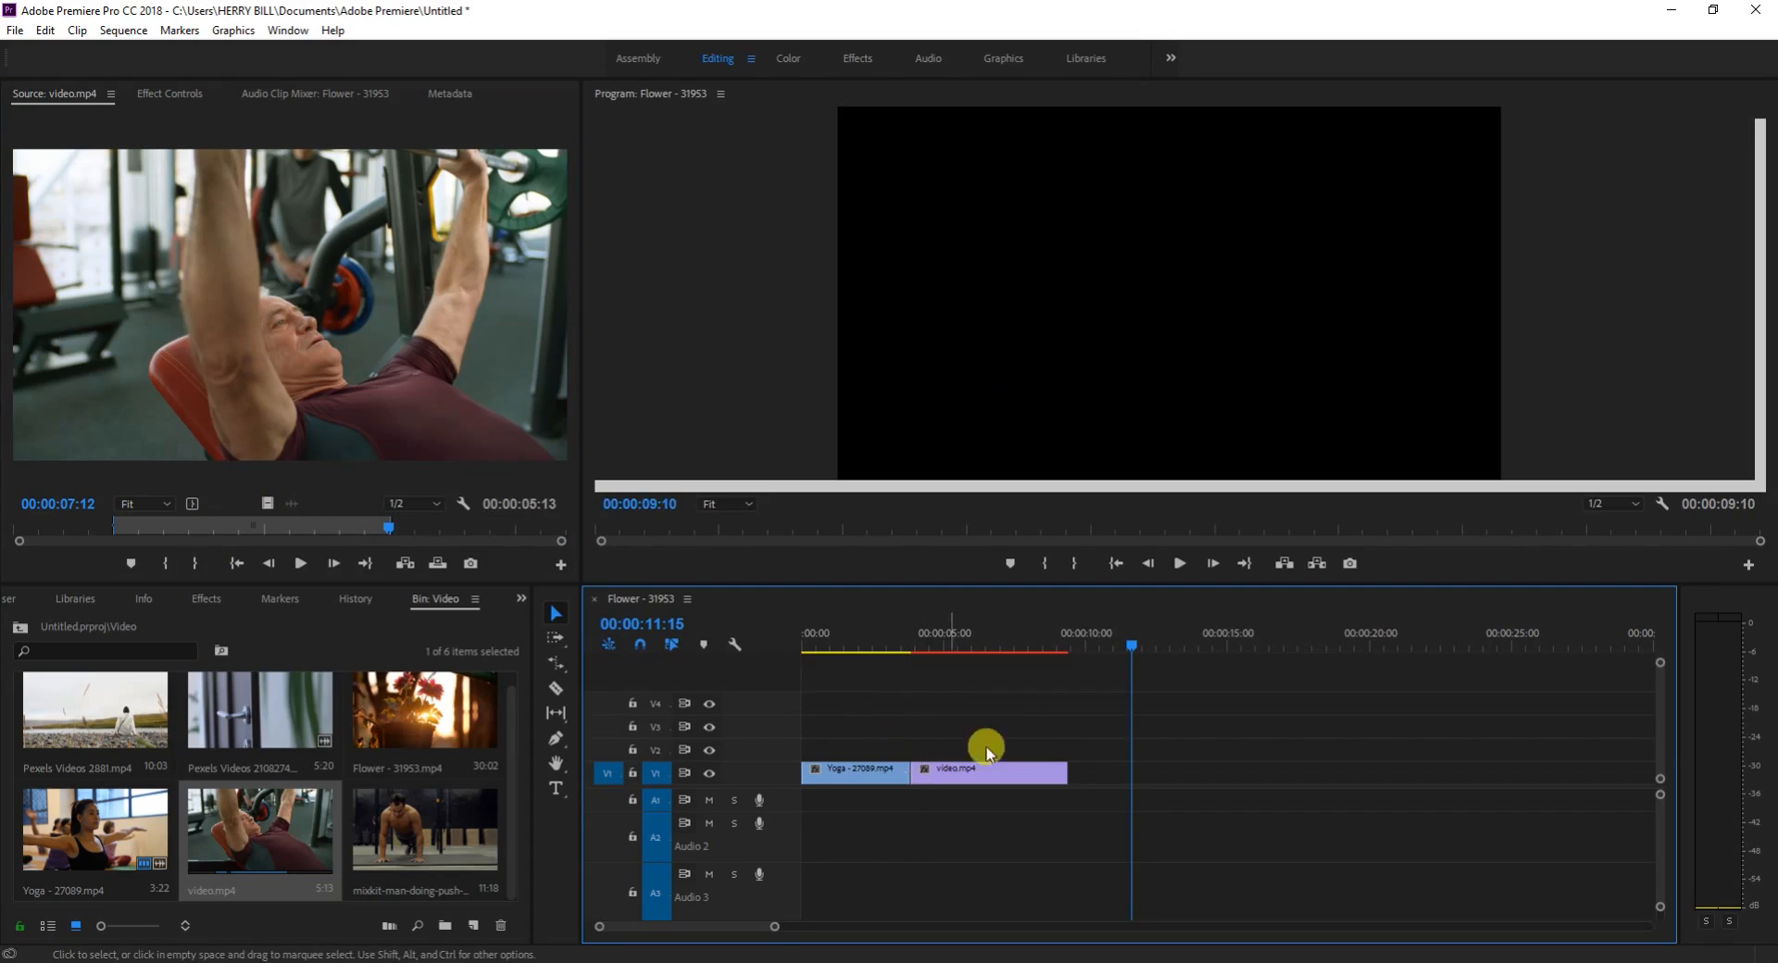
Render the sequence's preview files and play the rendered result.
left_click_drag(1129, 641, 994, 664)
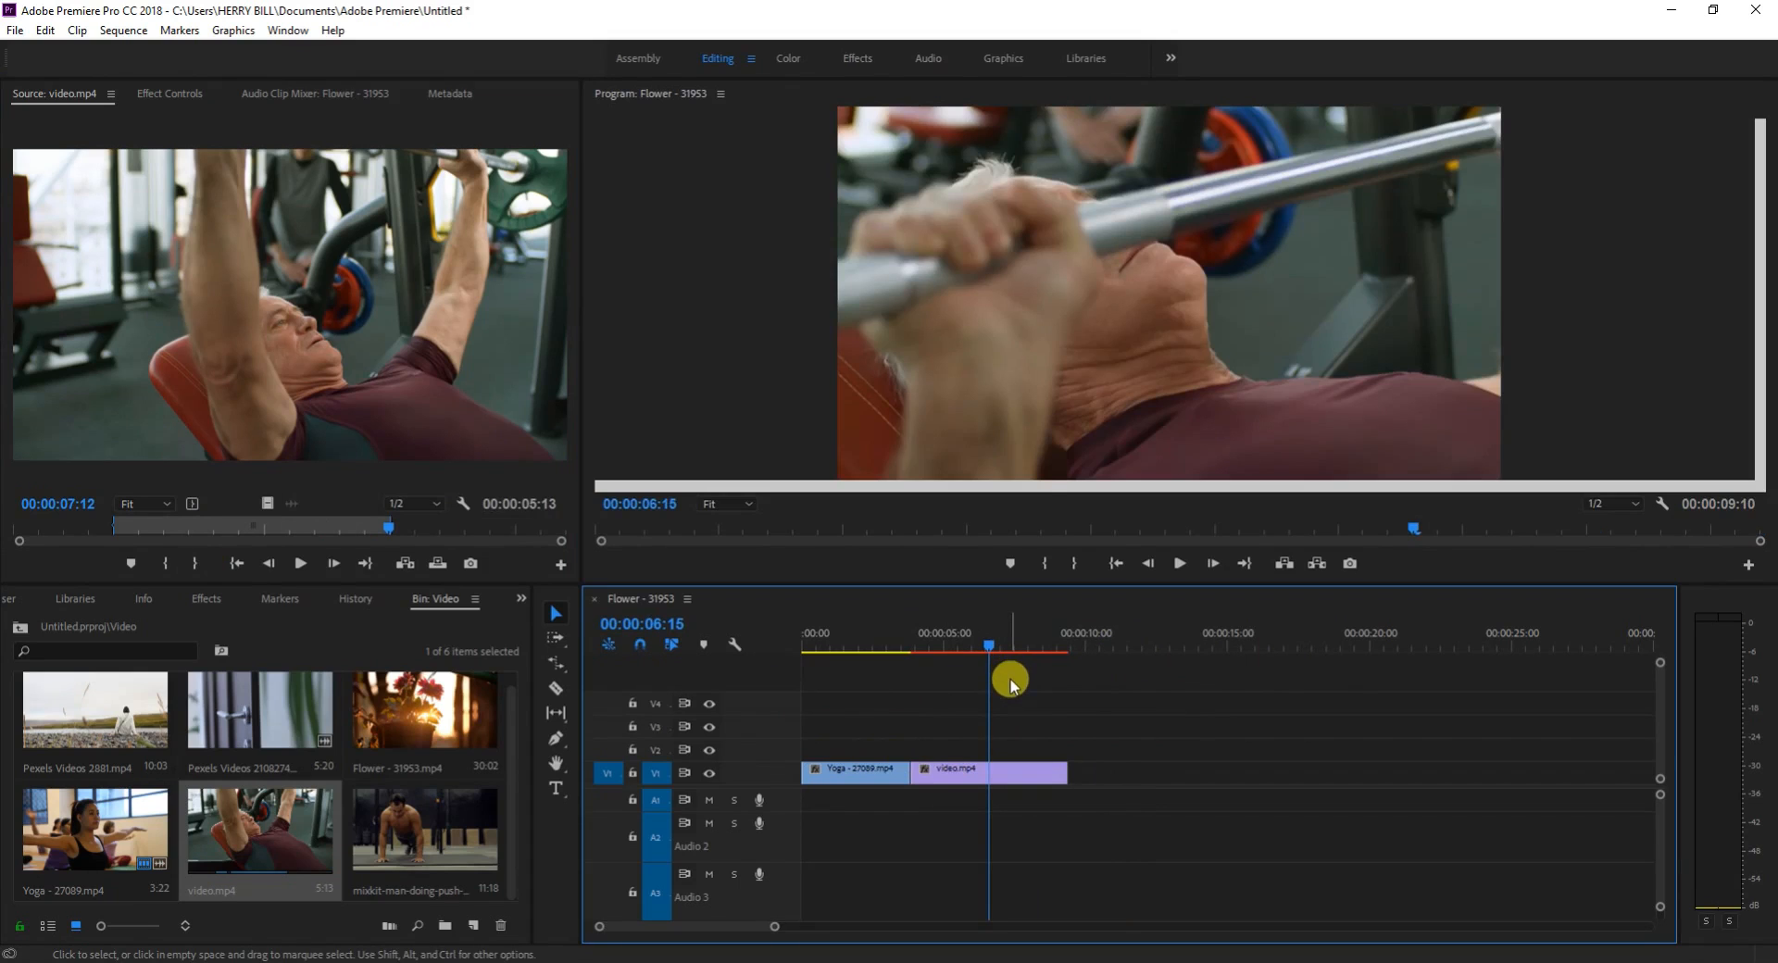
key("Return")
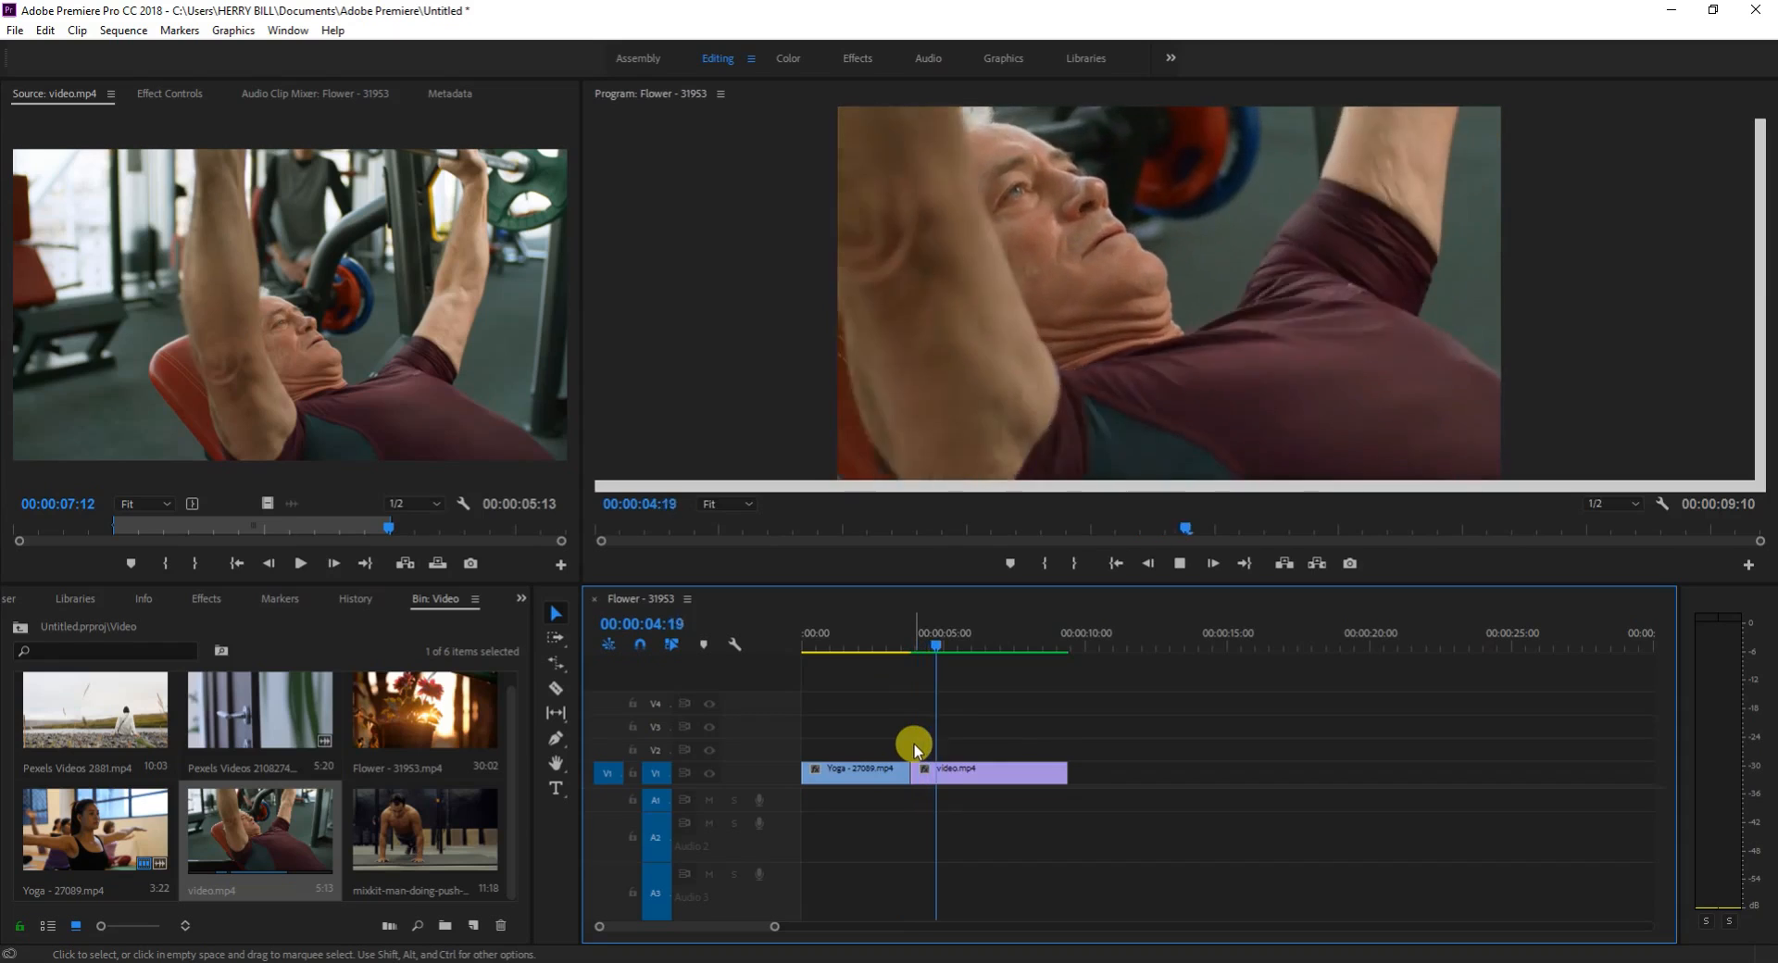
key("space")
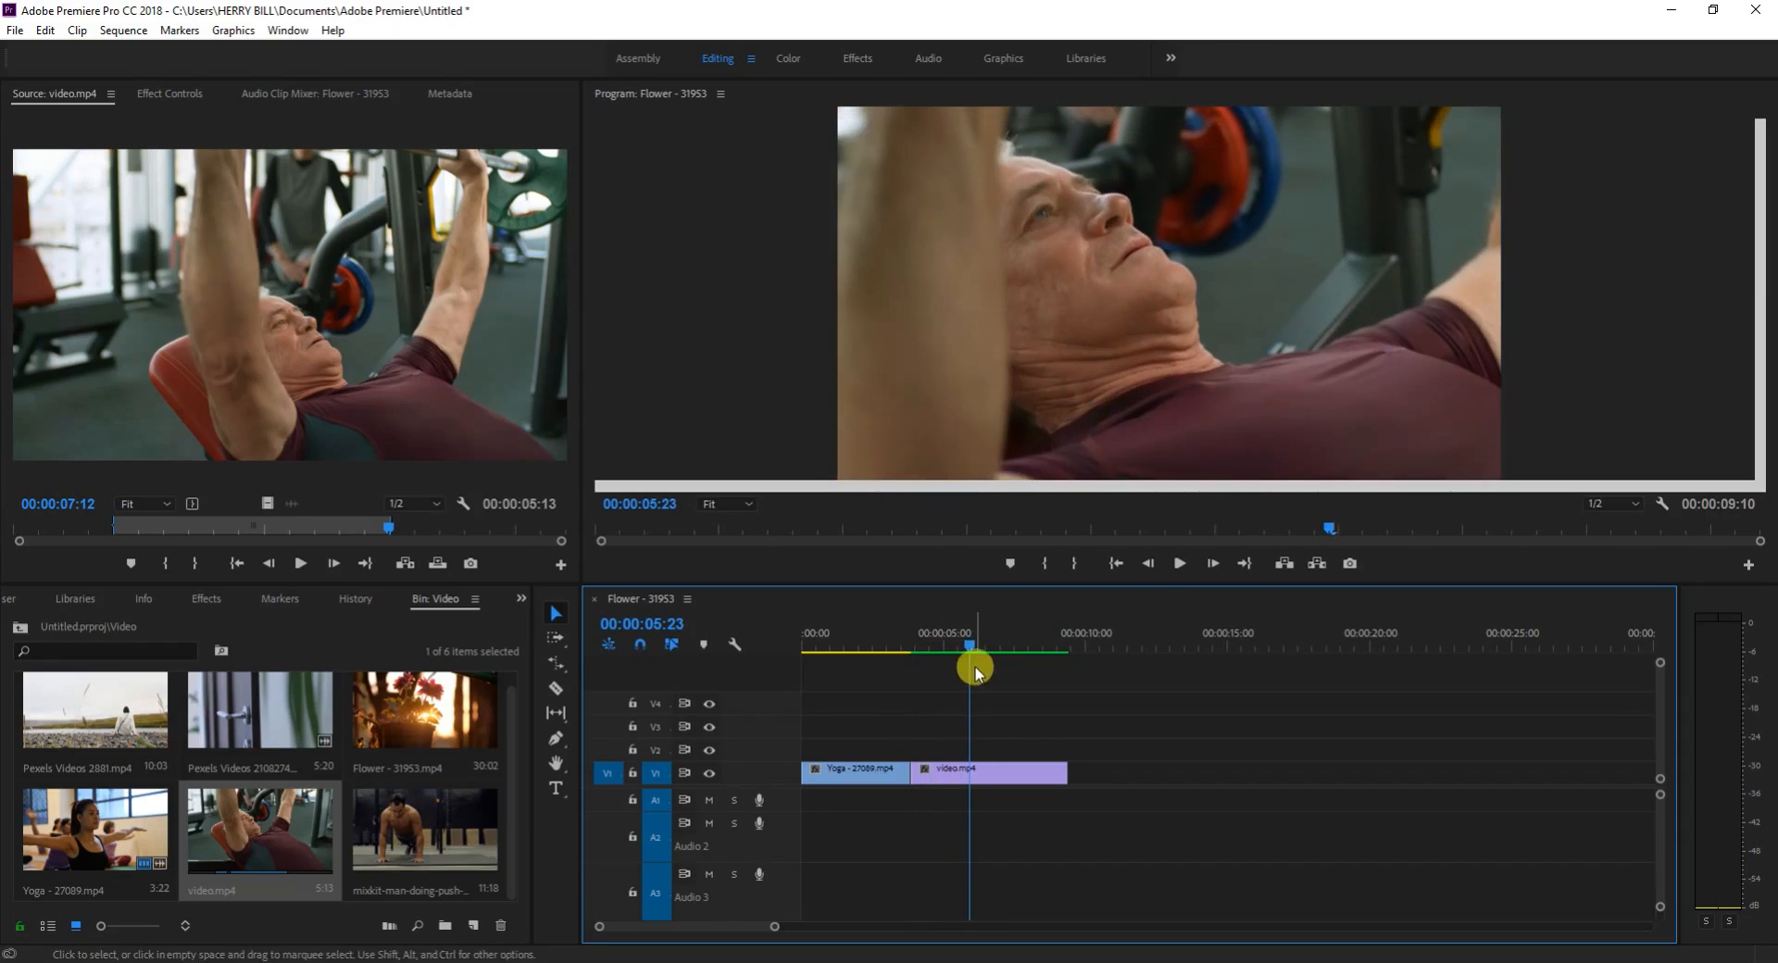
Play back the hard cut between the yoga clip and video.mp4, including from the sequence start.
left_click(946, 652)
left_click_drag(944, 653, 889, 663)
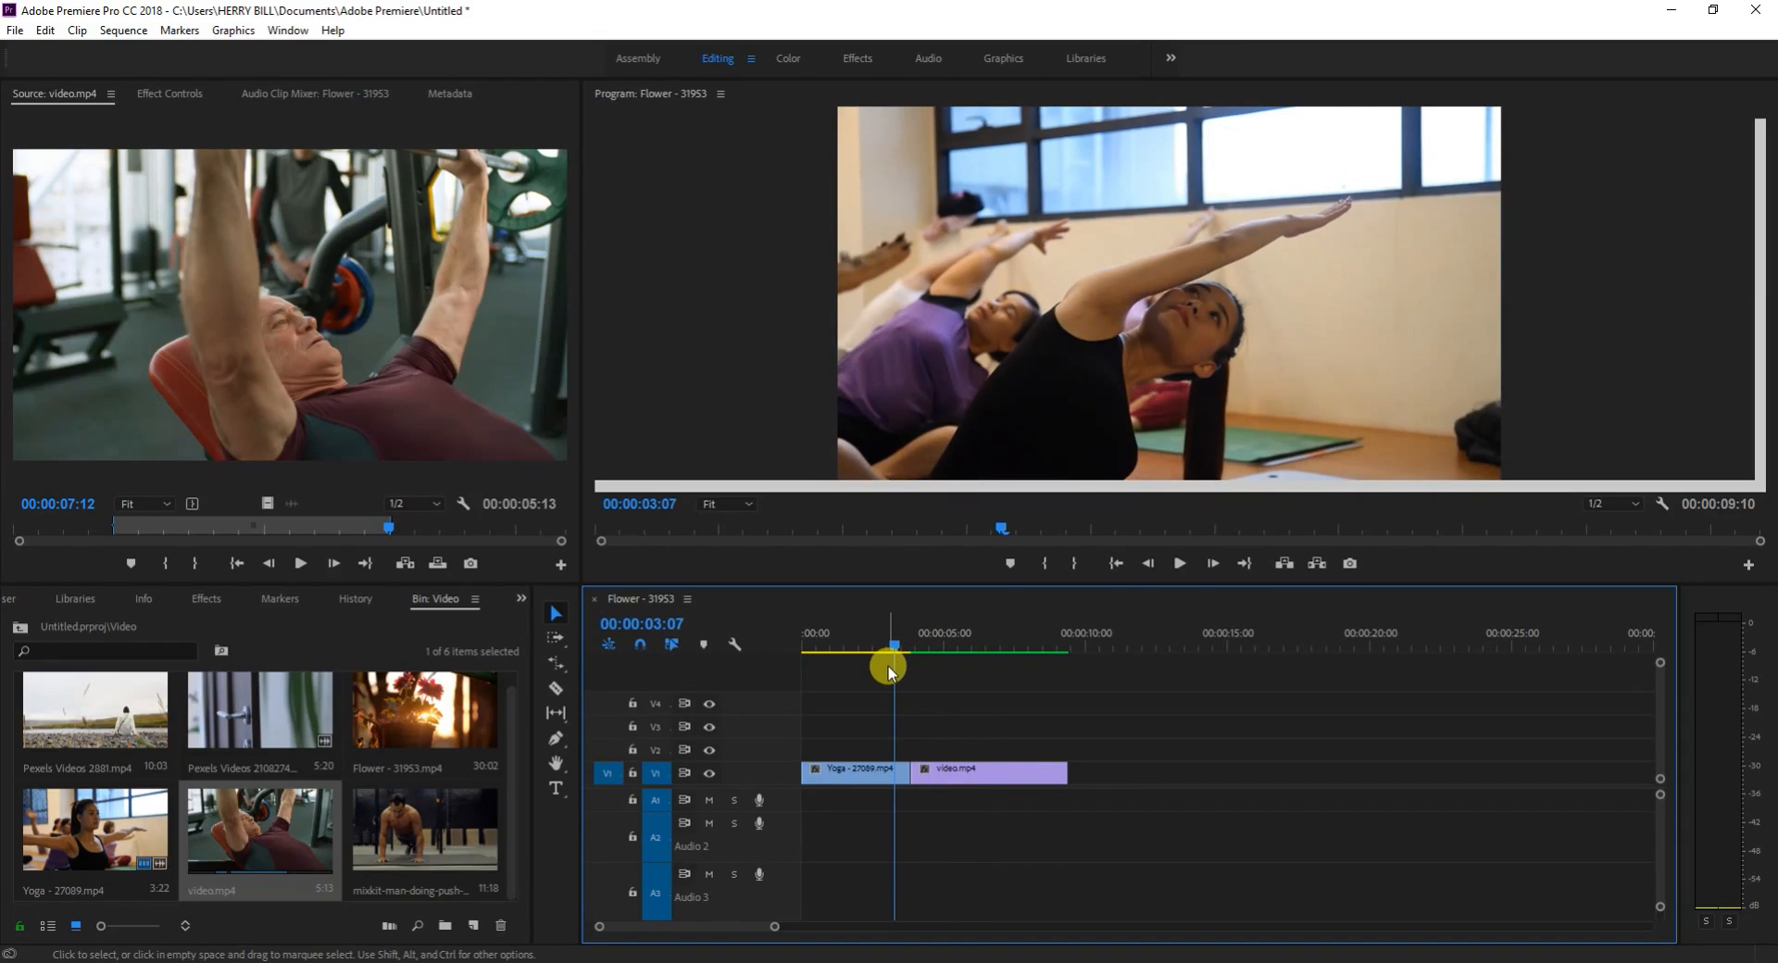
key("space")
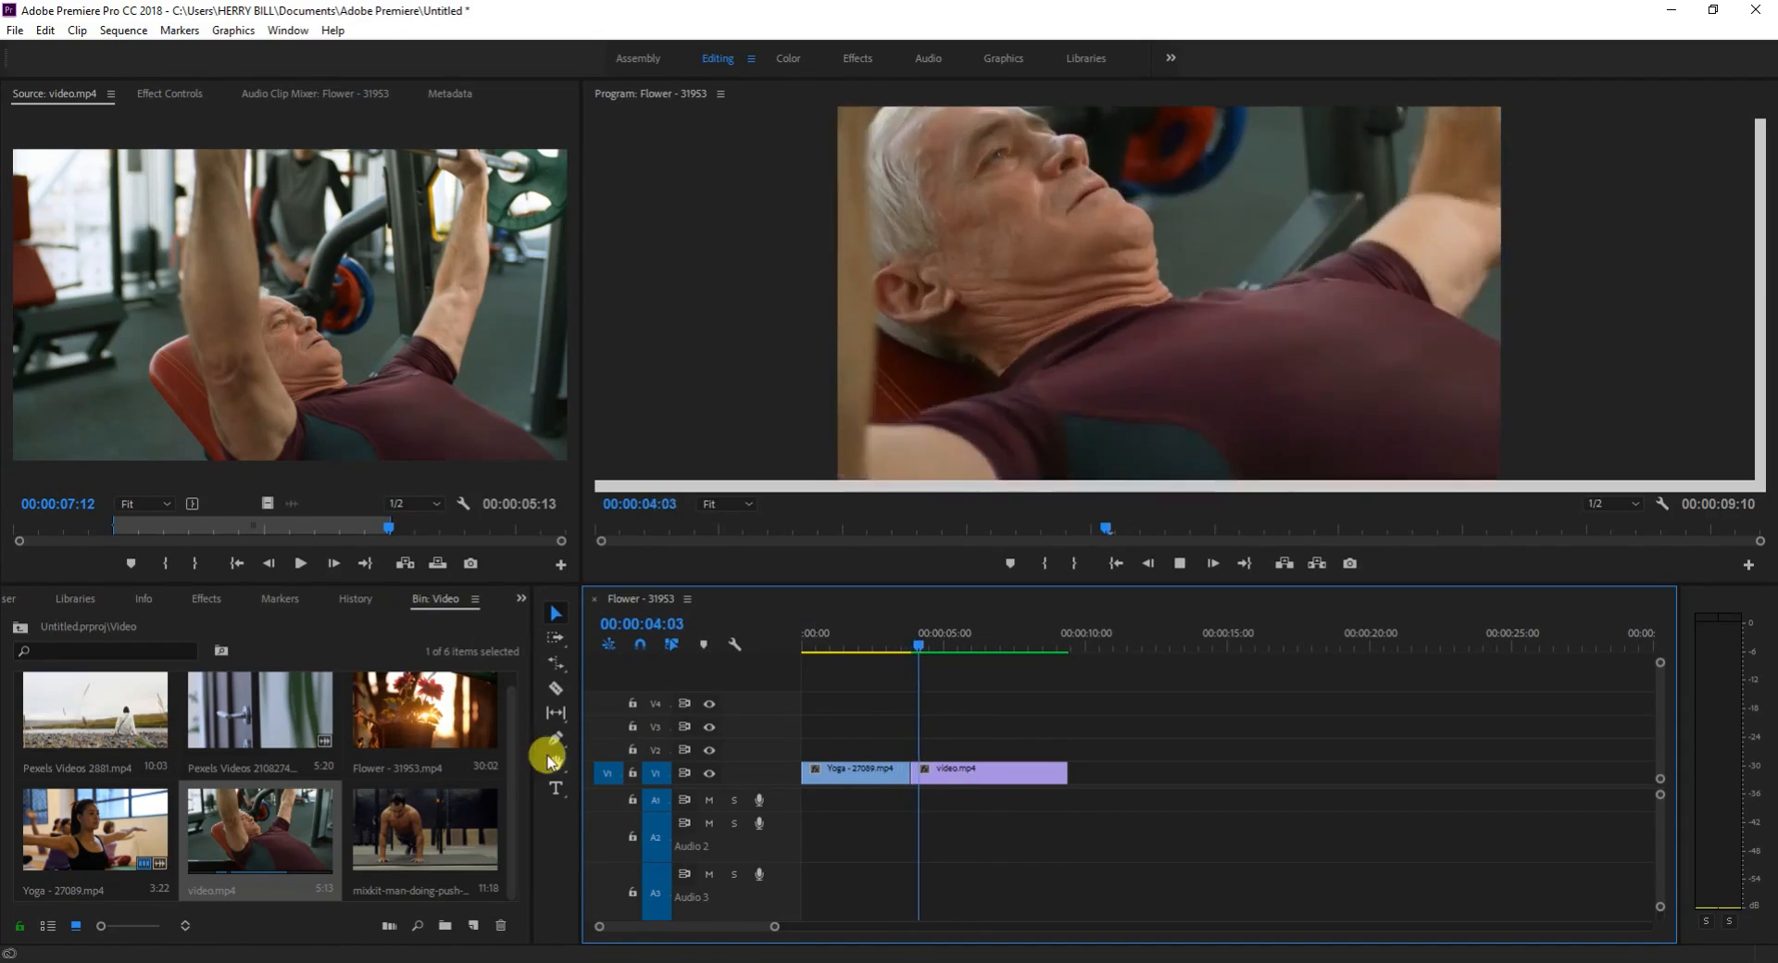
key("space")
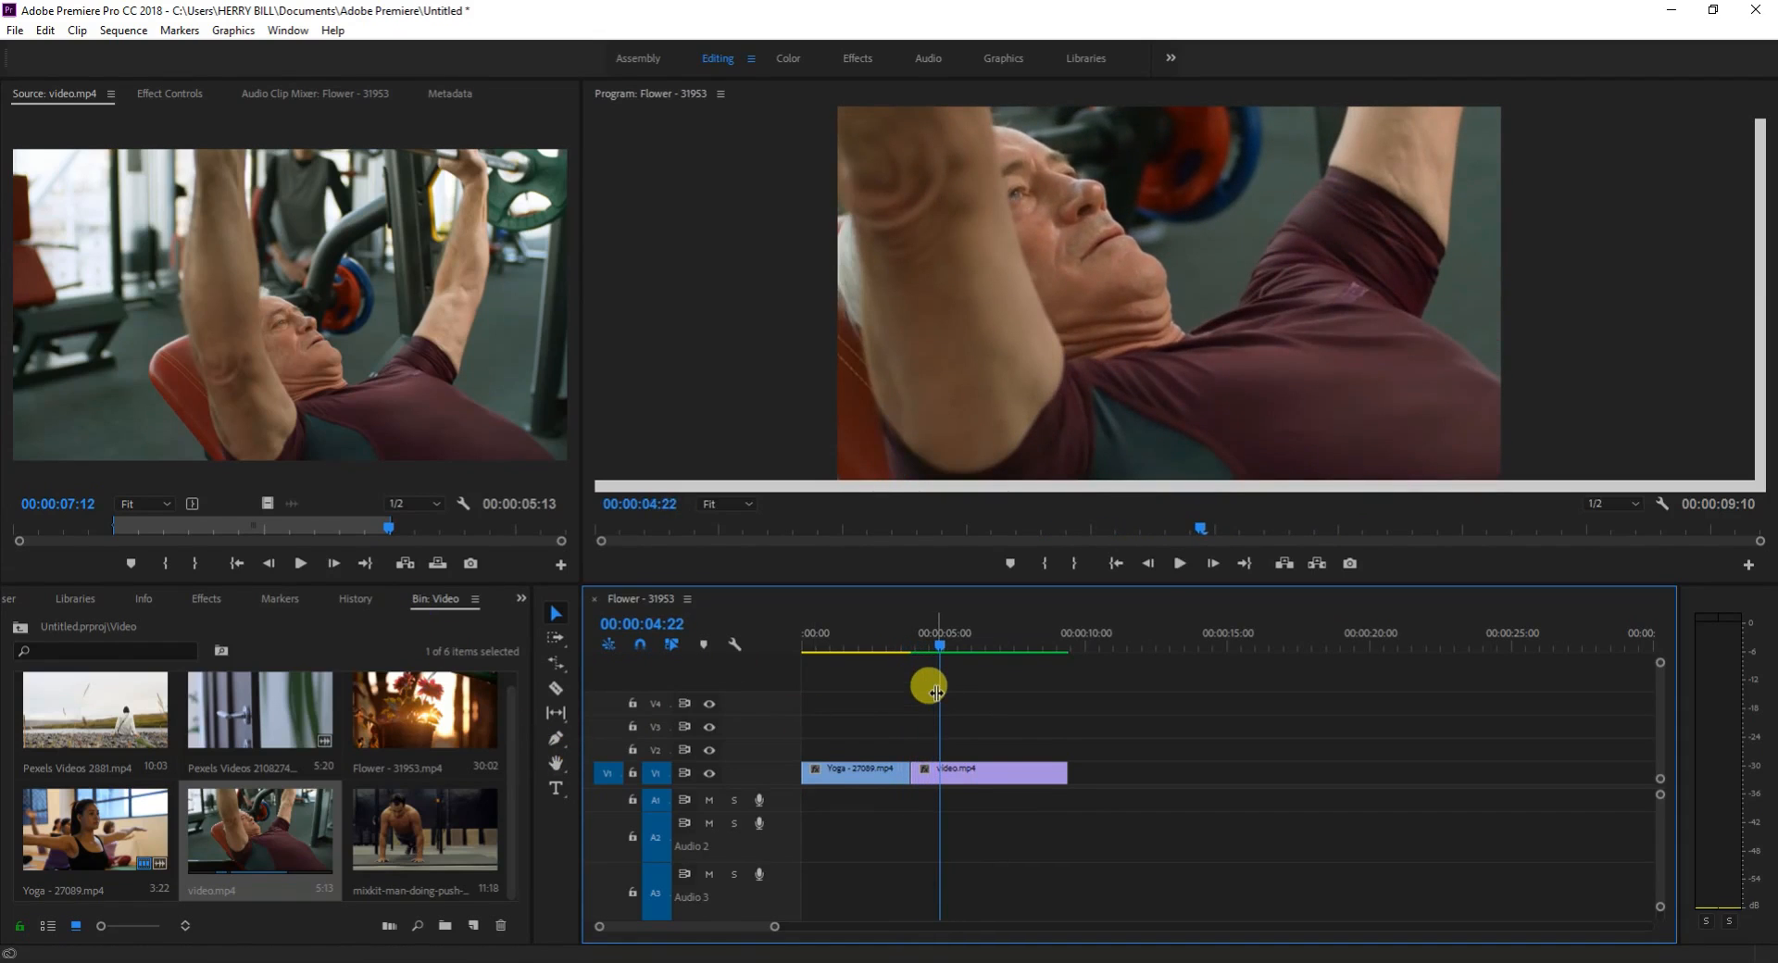
left_click_drag(947, 647, 804, 658)
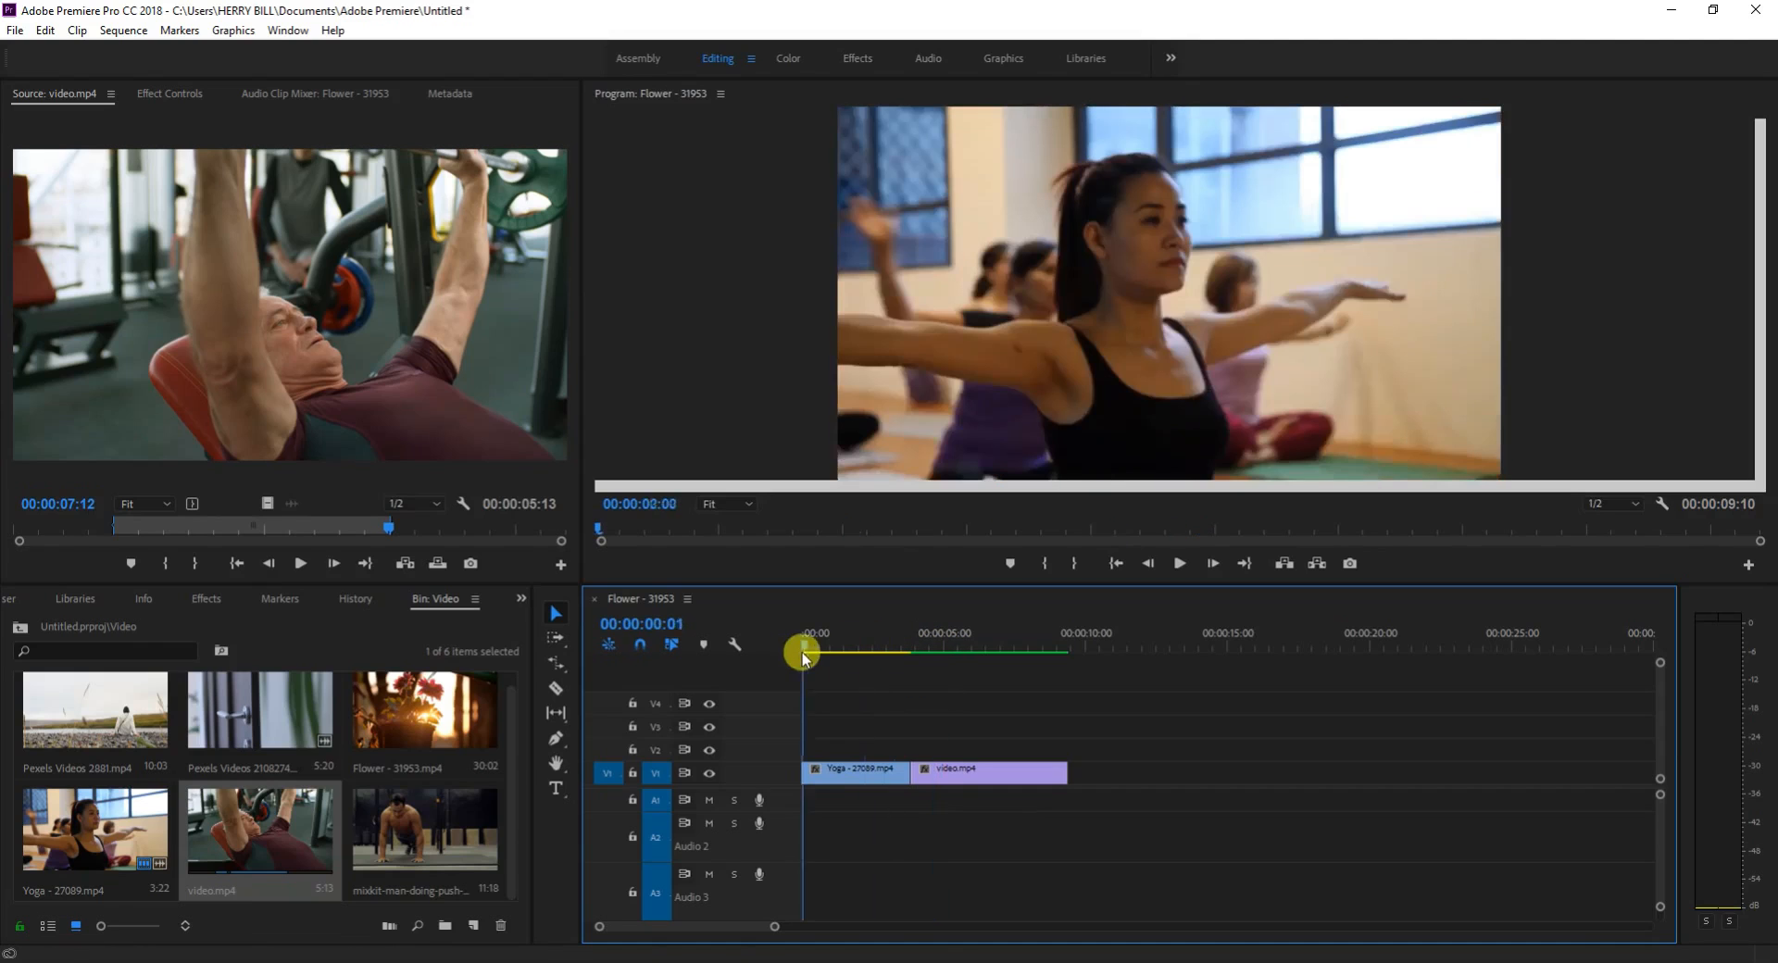
key("space")
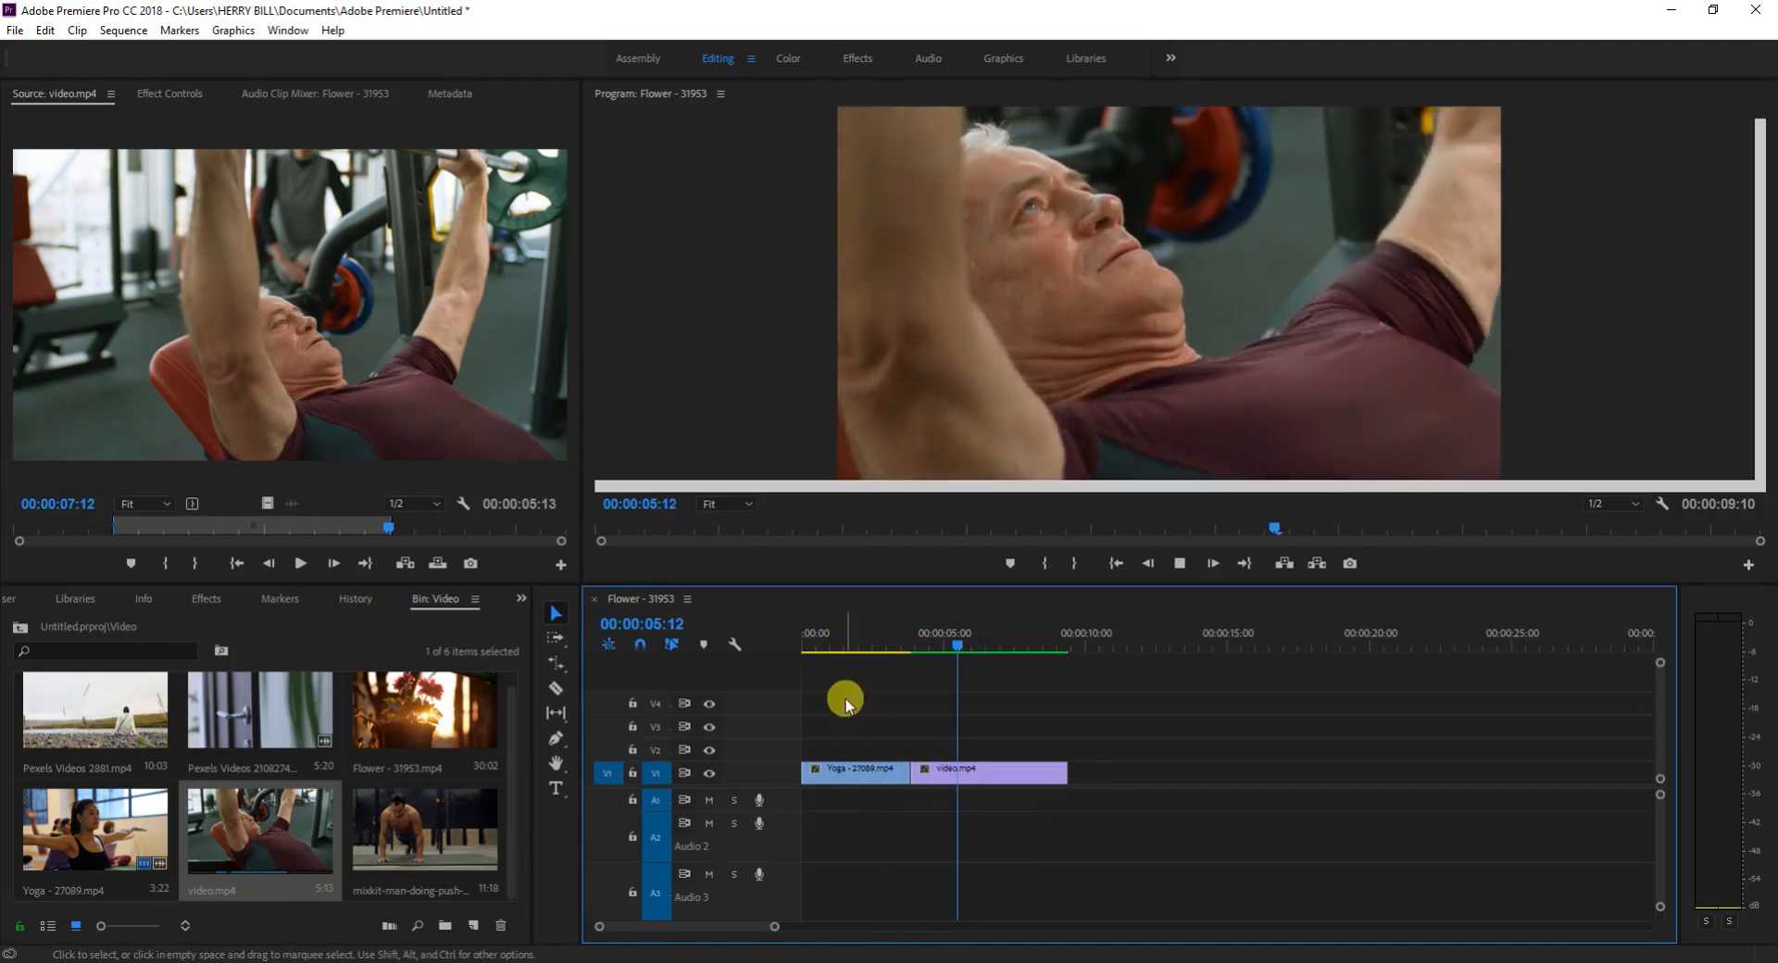
key("space")
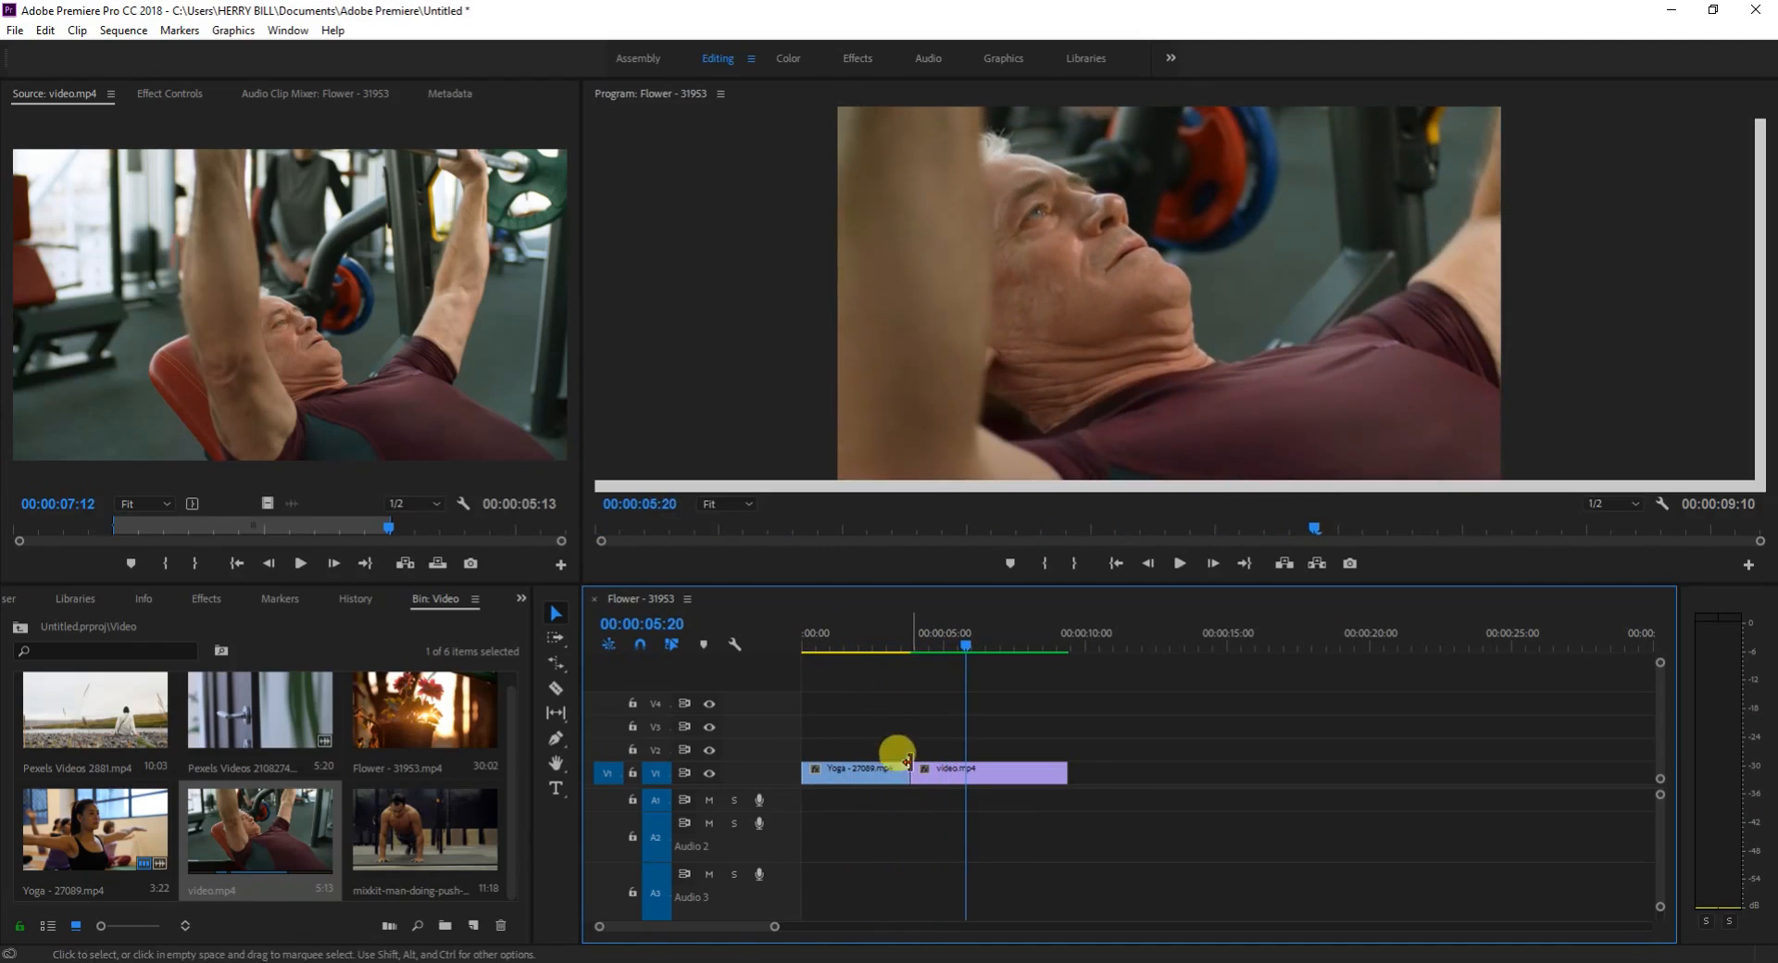
Apply the default transition at the cut between the yoga clip and video.mp4 on V1.
left_click_drag(908, 762, 914, 776)
left_click_drag(971, 644, 914, 664)
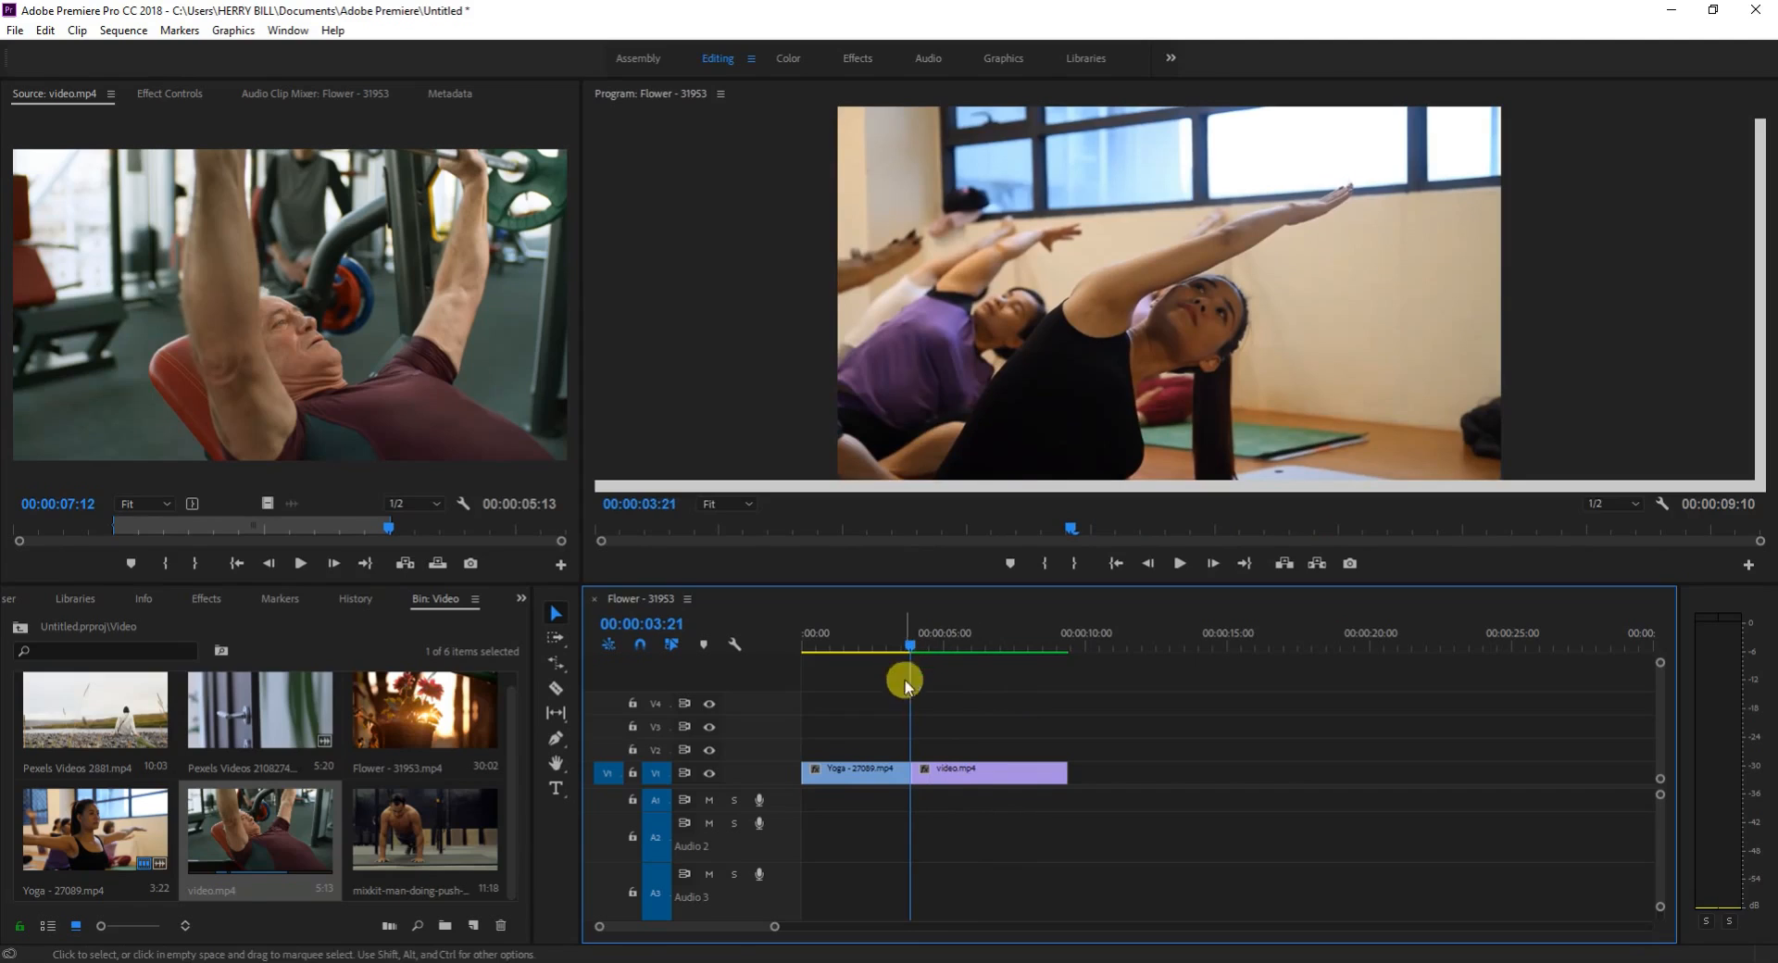
right_click(916, 773)
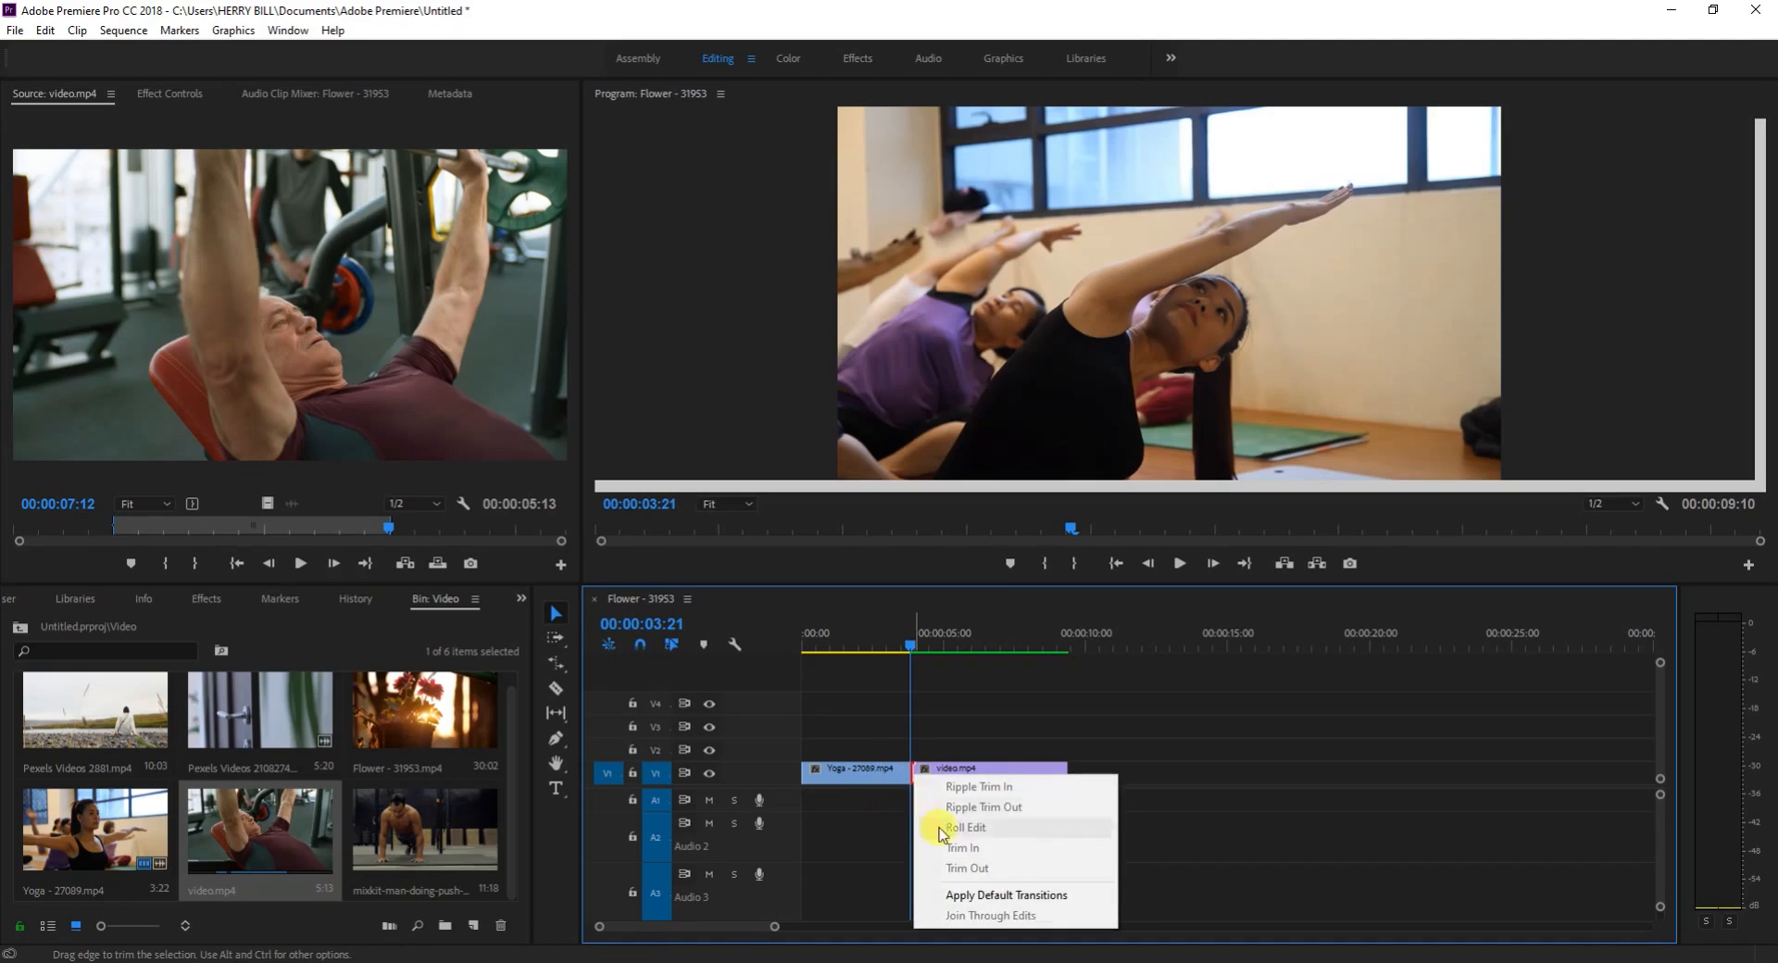
left_click(979, 894)
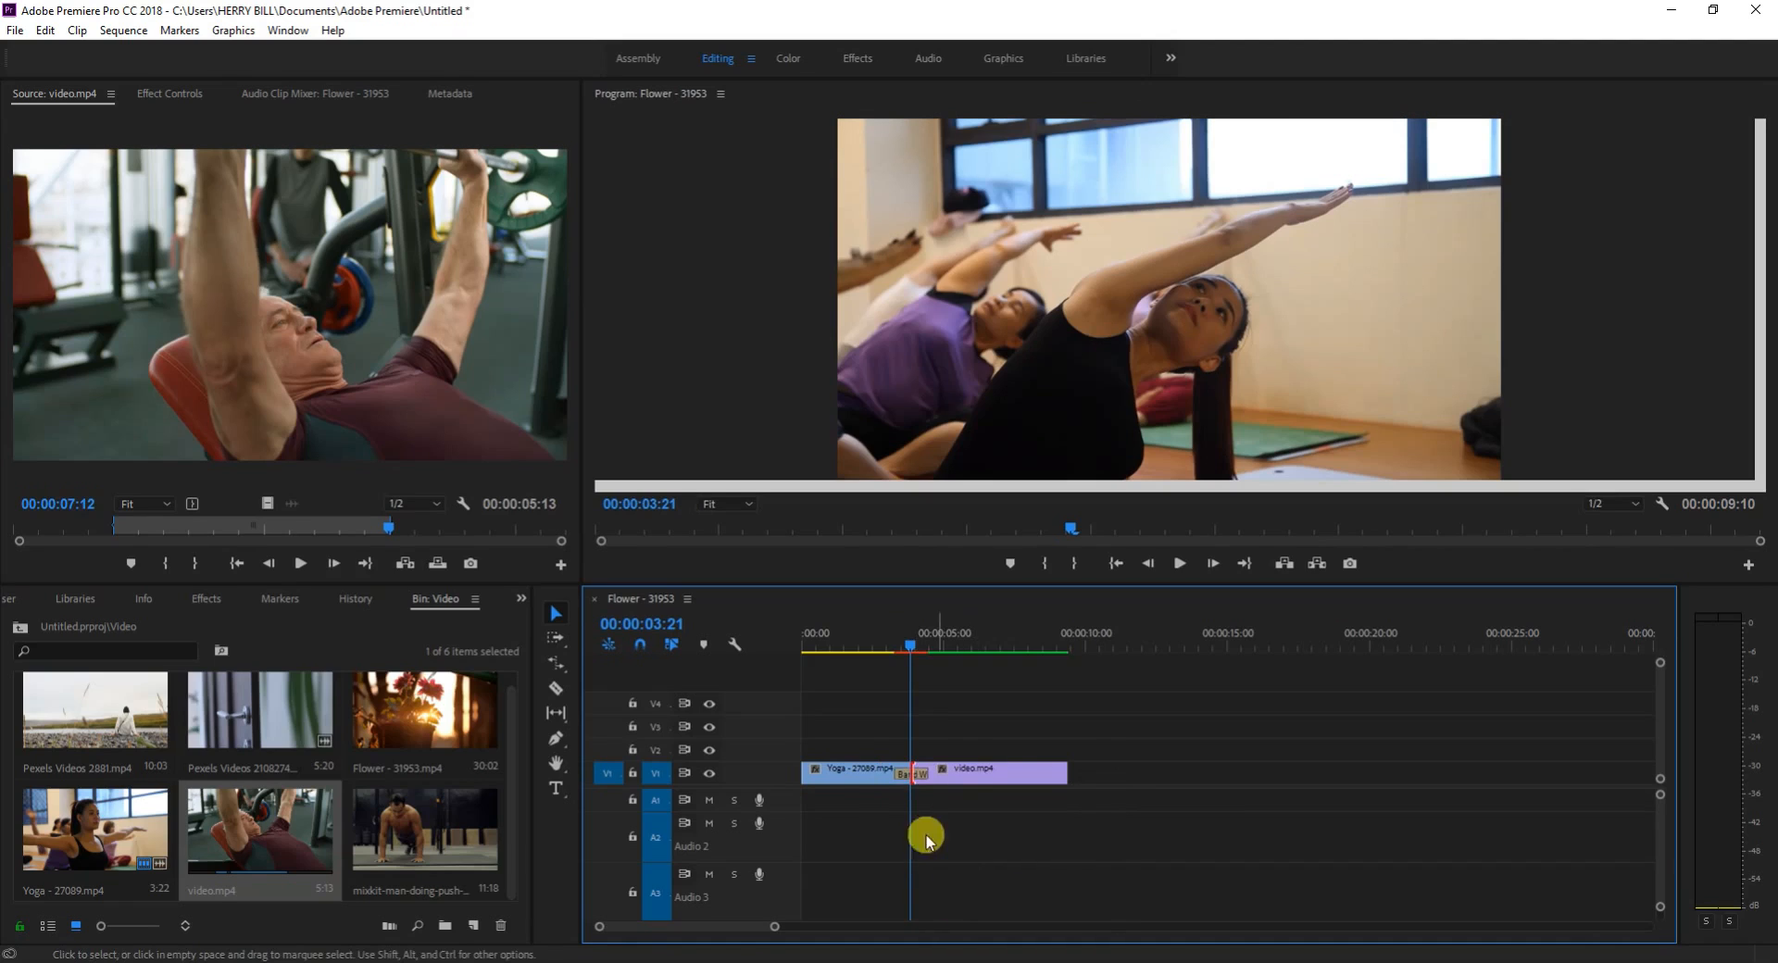
Play back the transition between the two clips twice, starting shortly before the cut.
left_click_drag(916, 642, 878, 646)
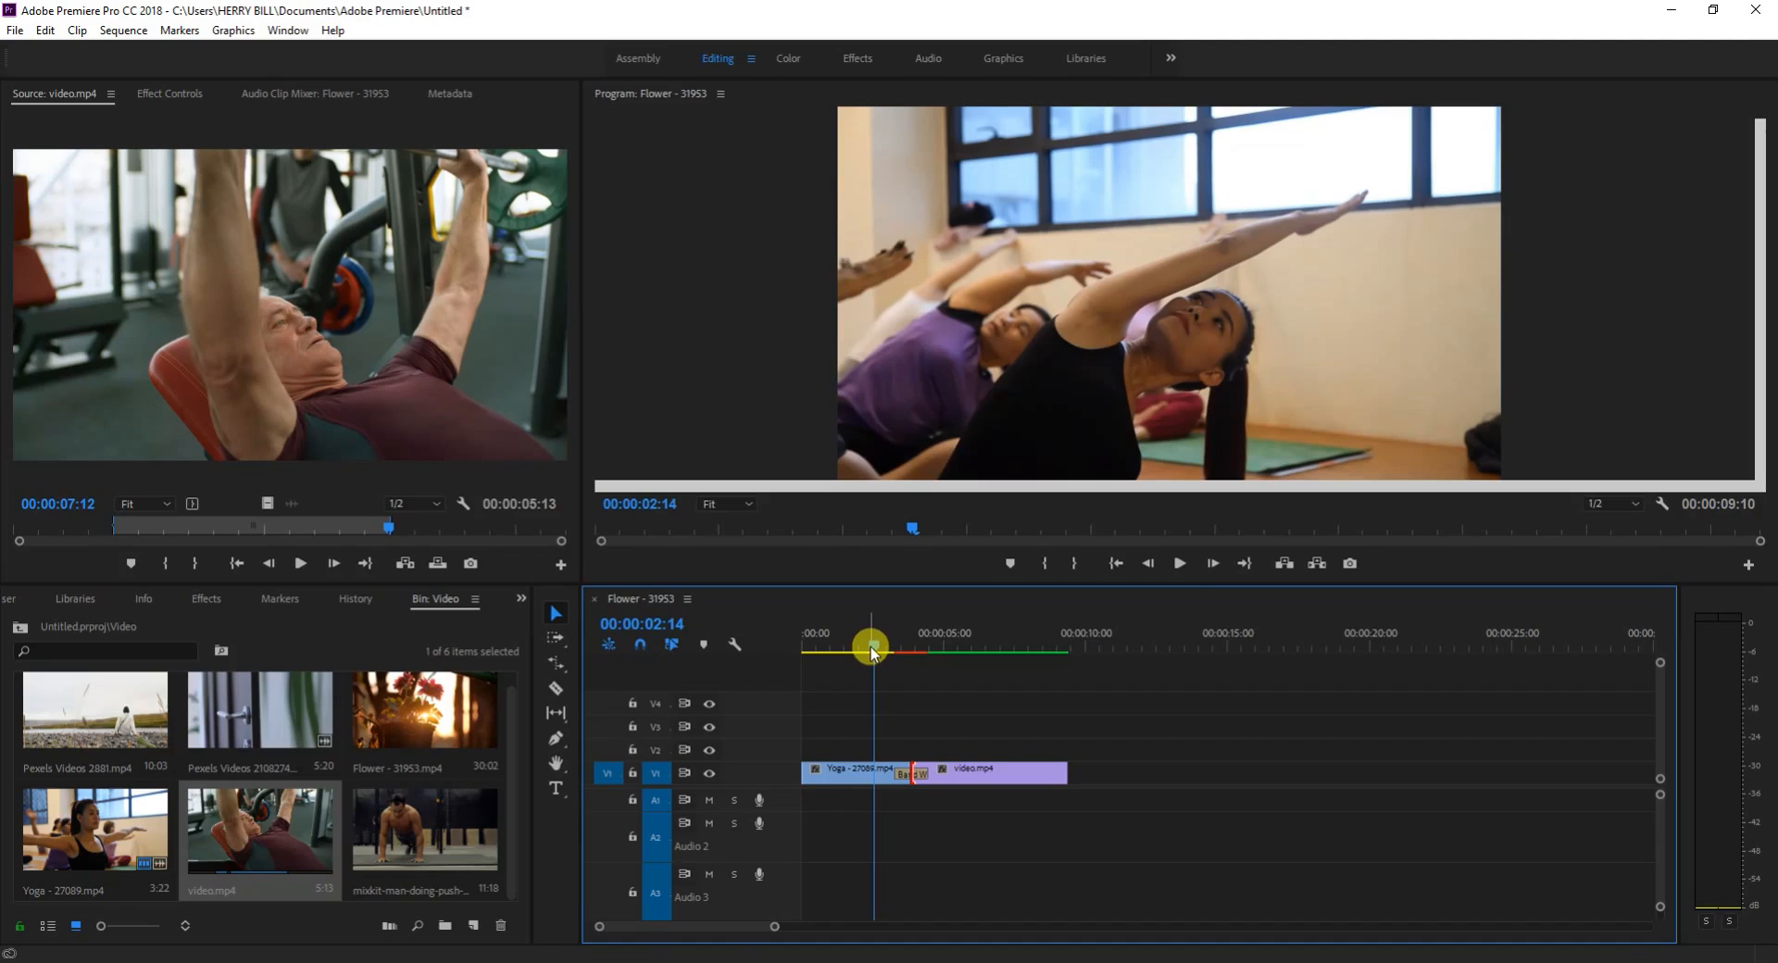
left_click(1180, 563)
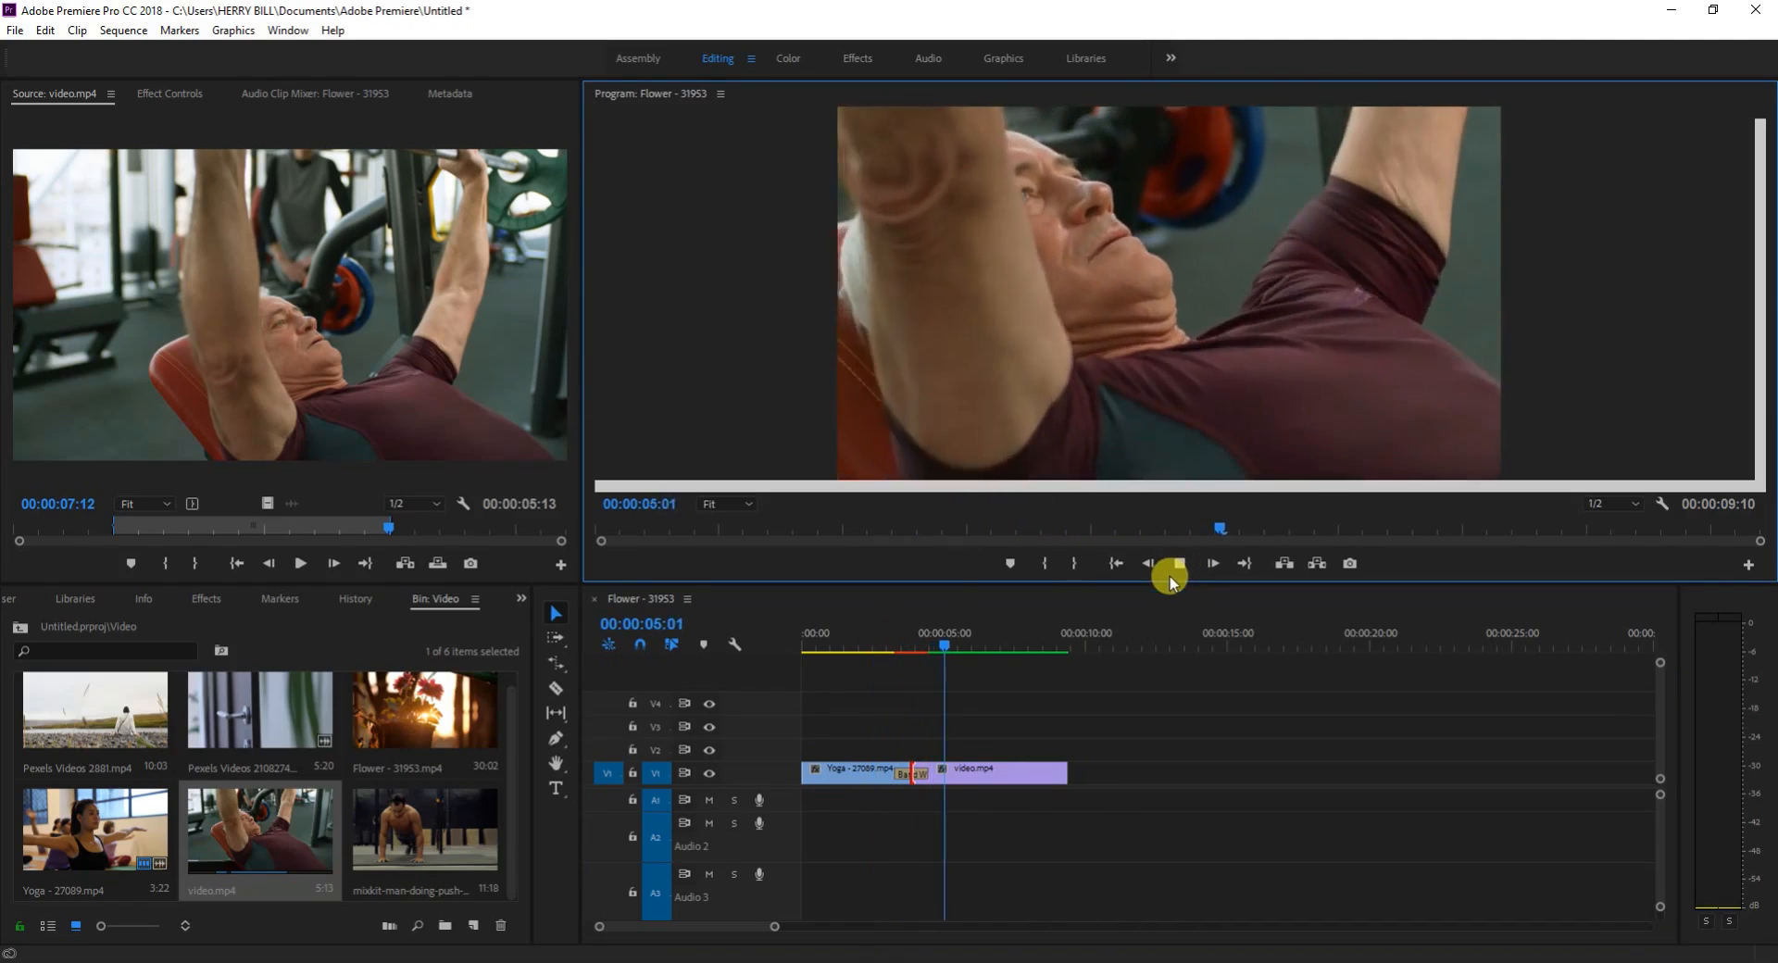
left_click_drag(987, 641, 887, 669)
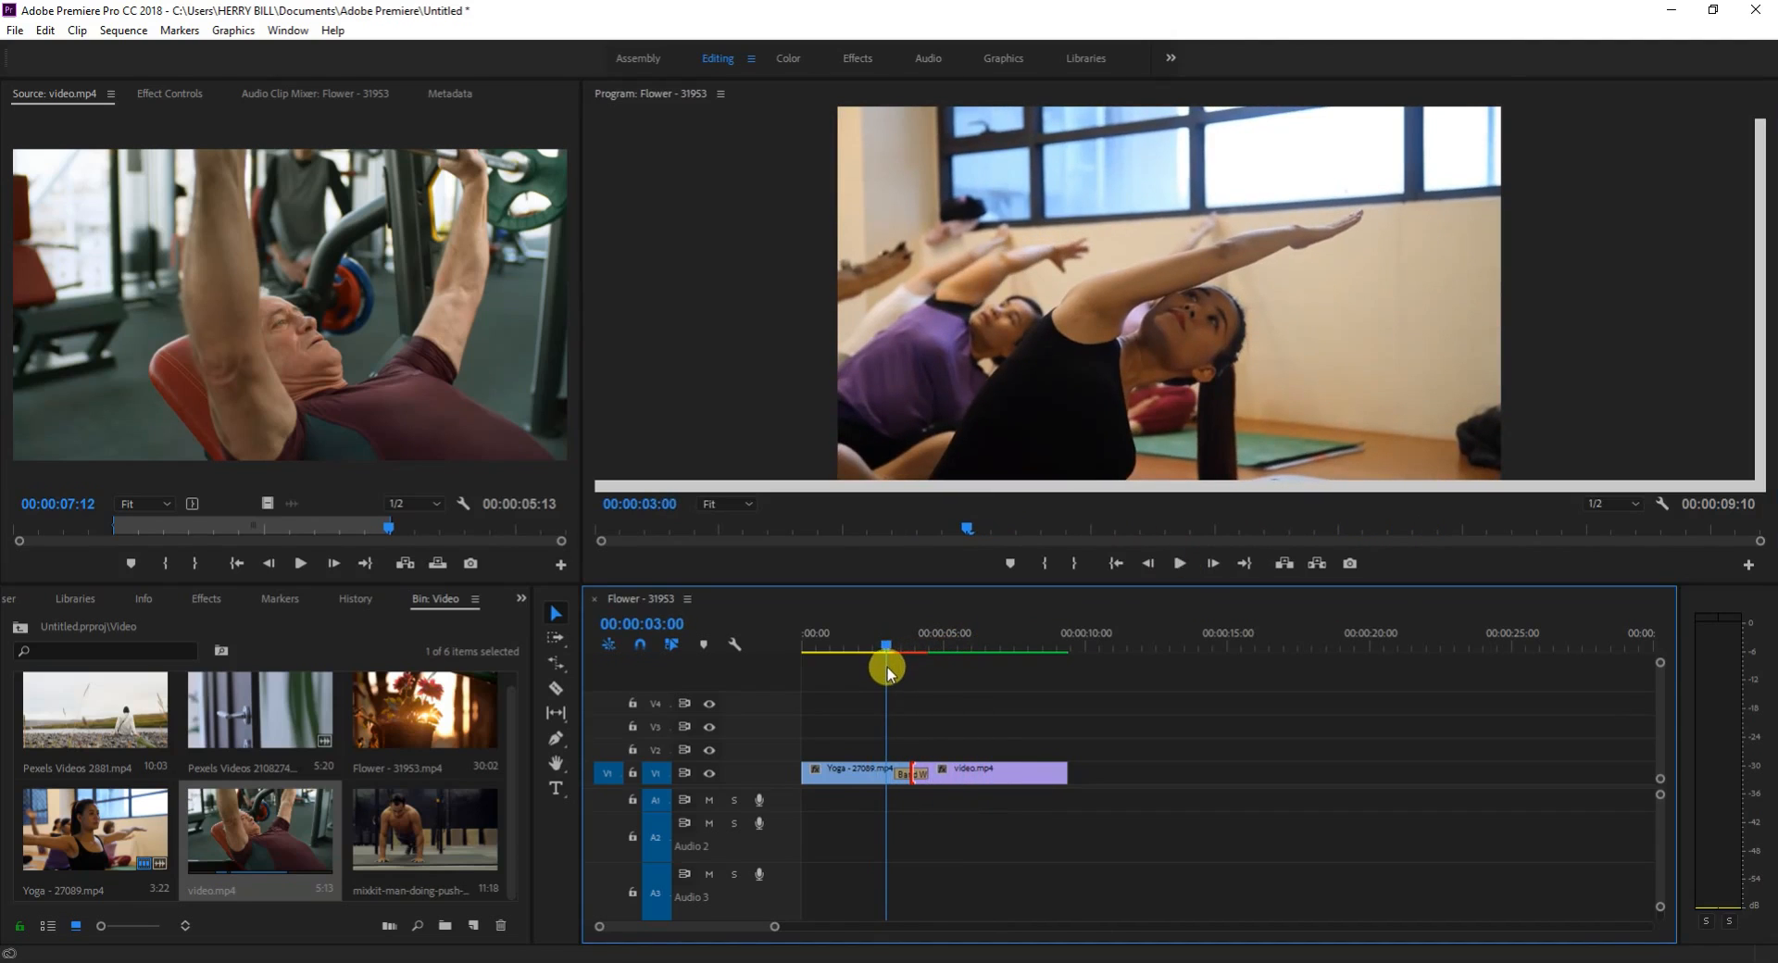
key("space")
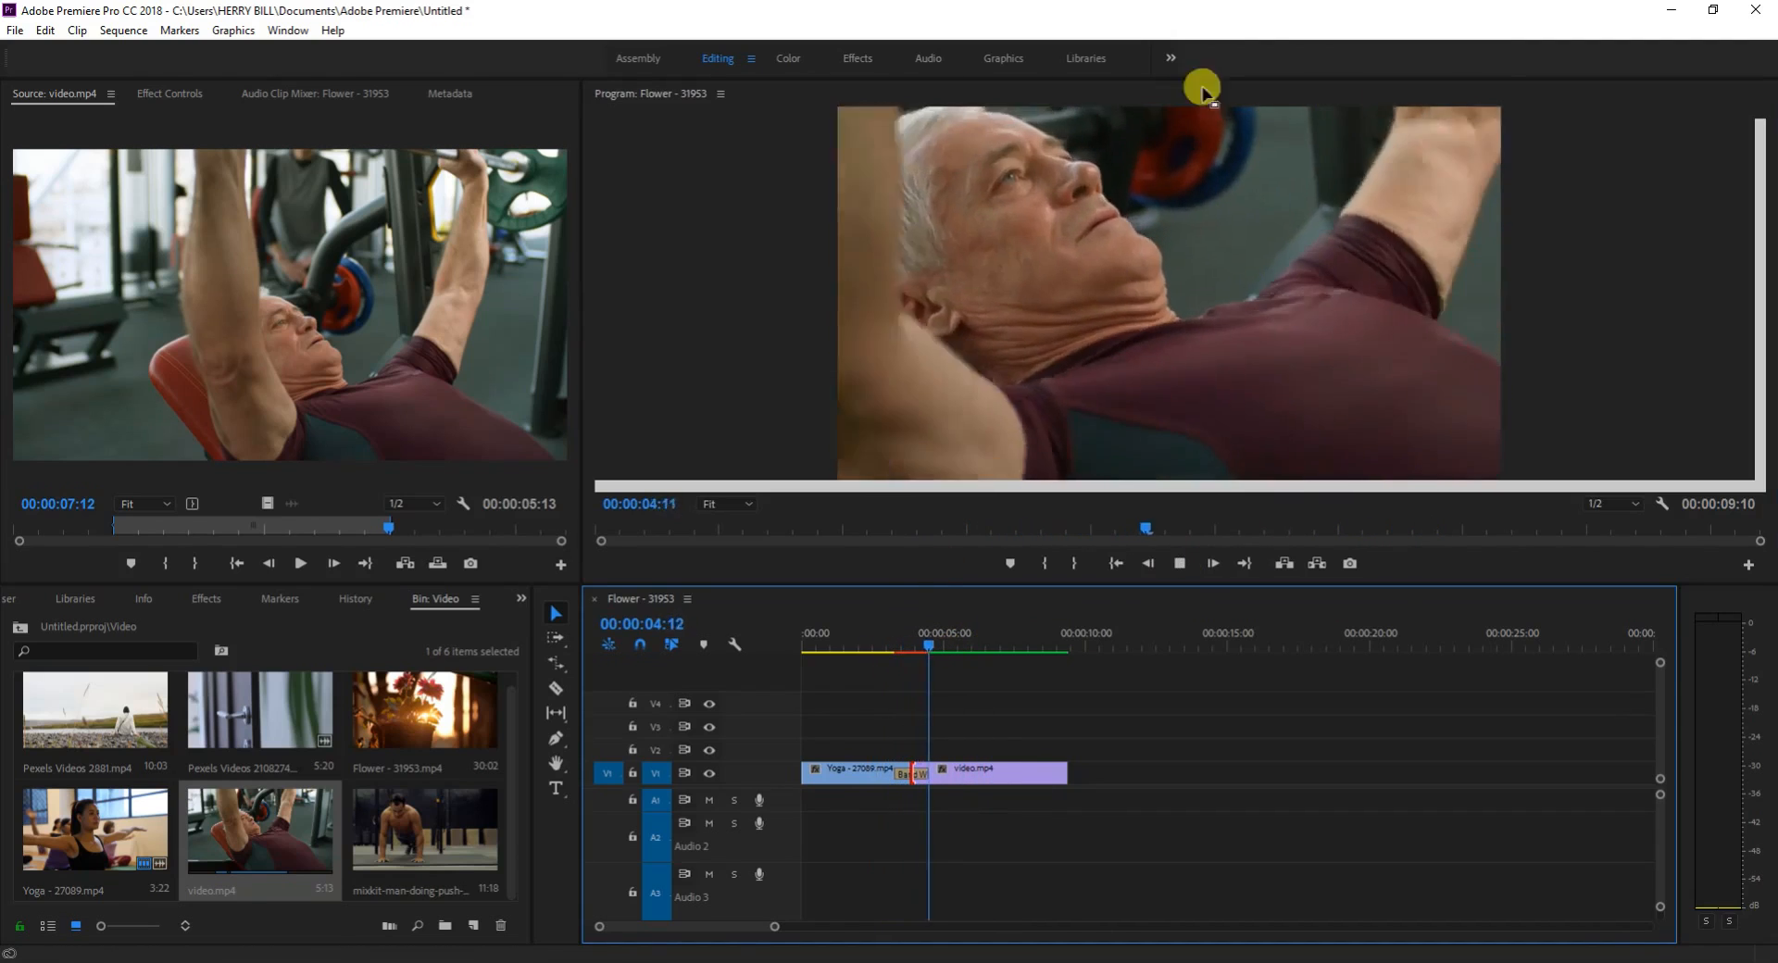
key("space")
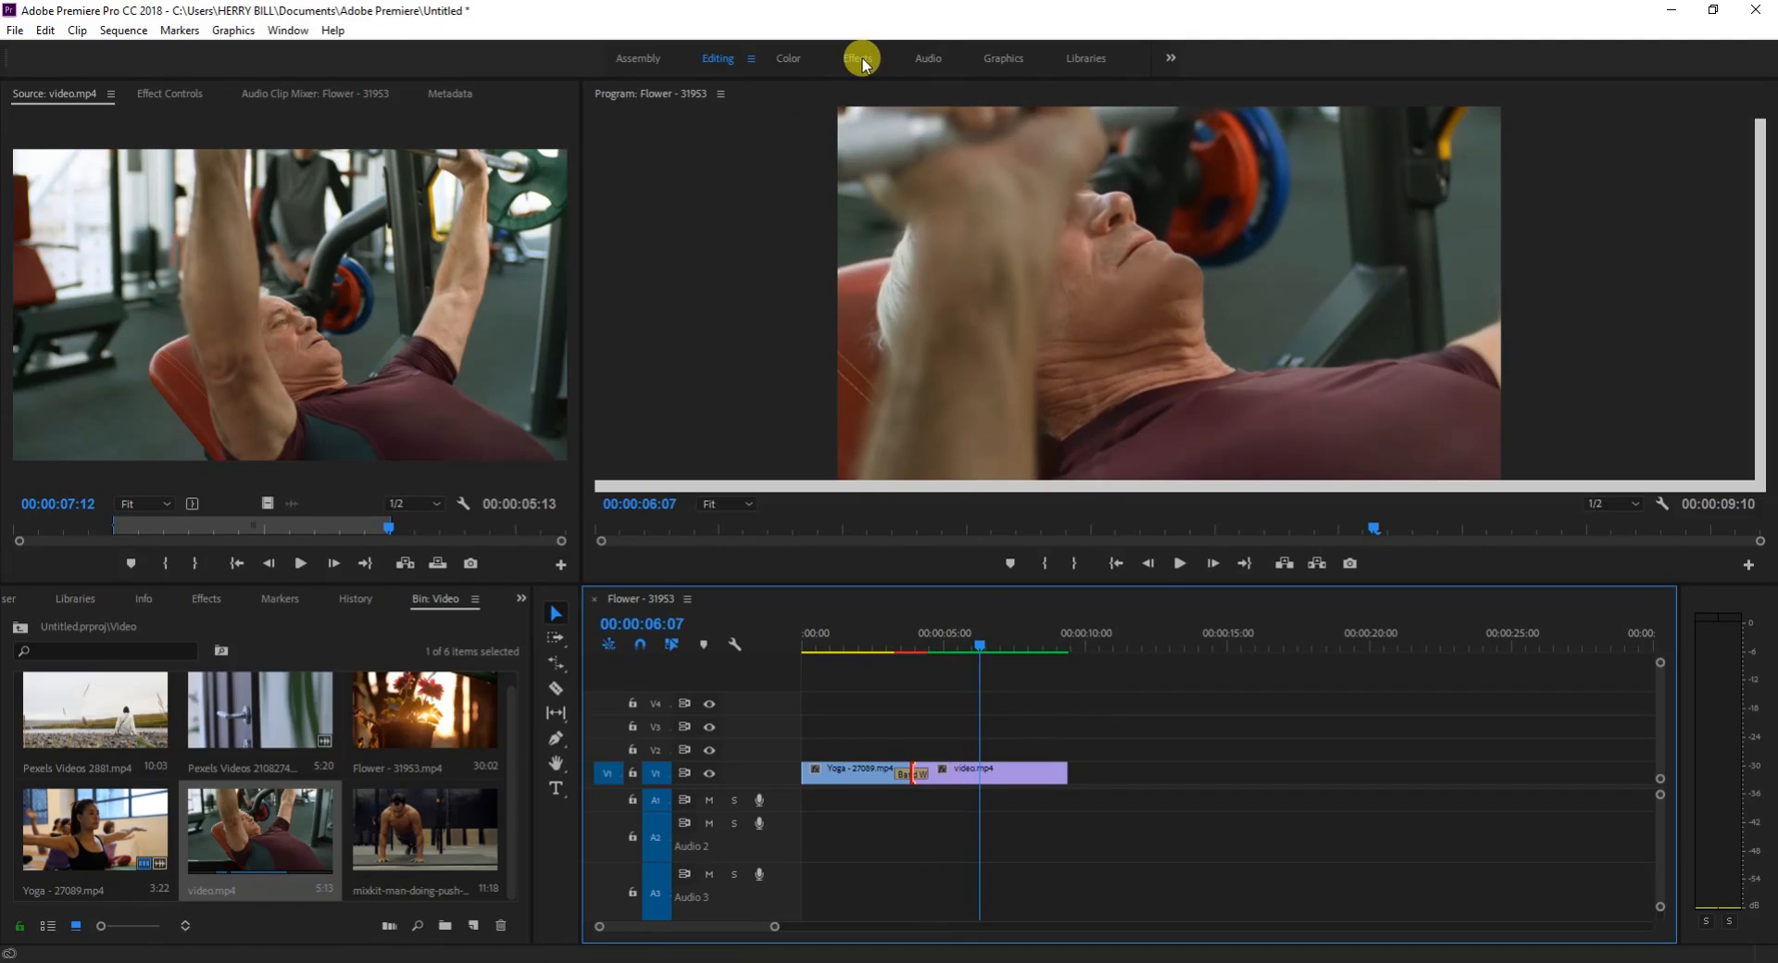
Switch to the Effects workspace and expand the Dissolve group of the video transitions.
left_click(289, 32)
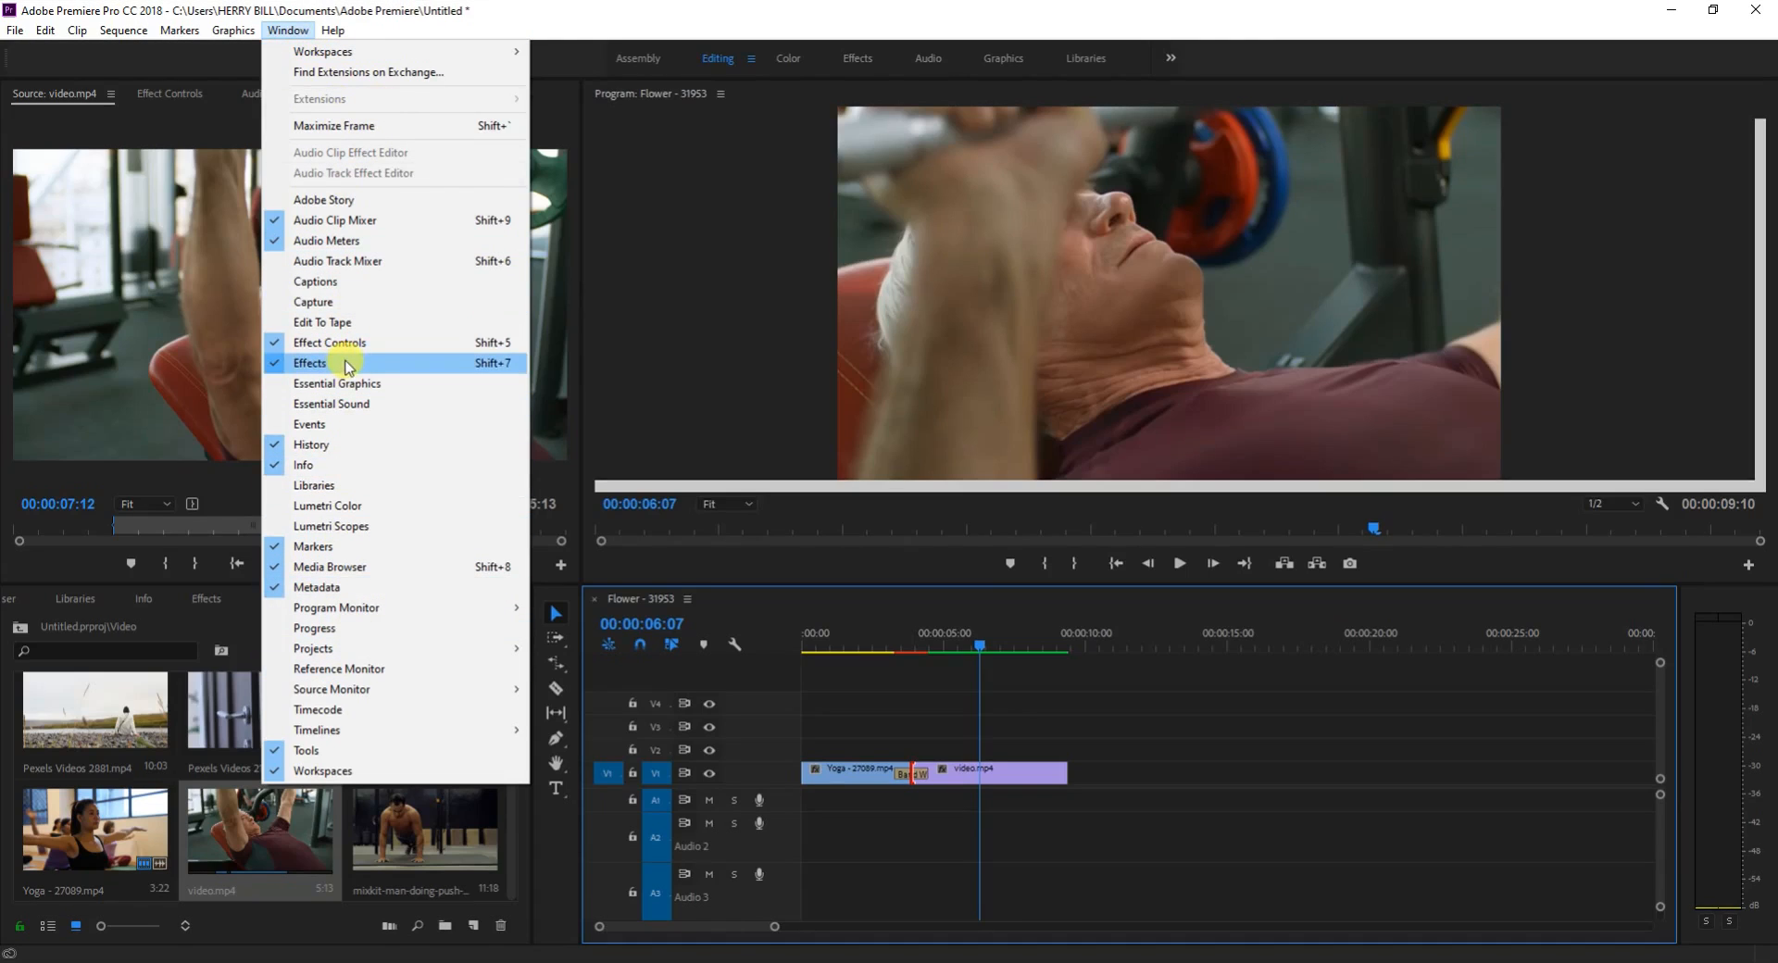
left_click(289, 34)
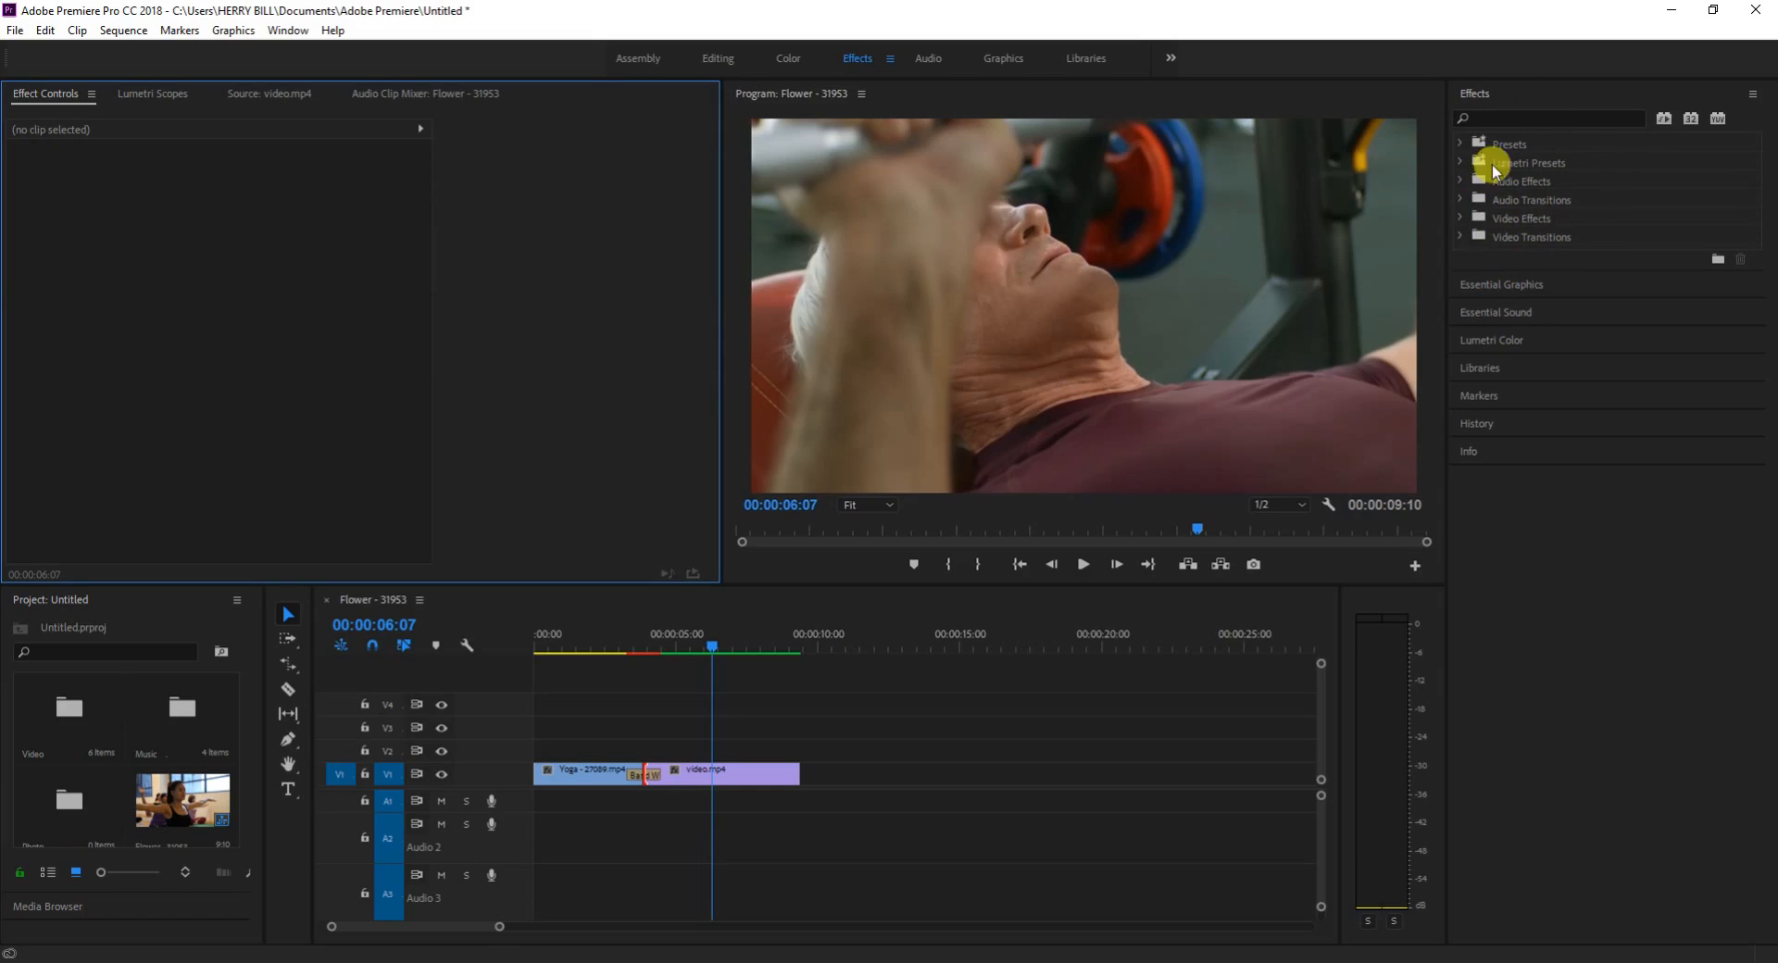
left_click(1462, 238)
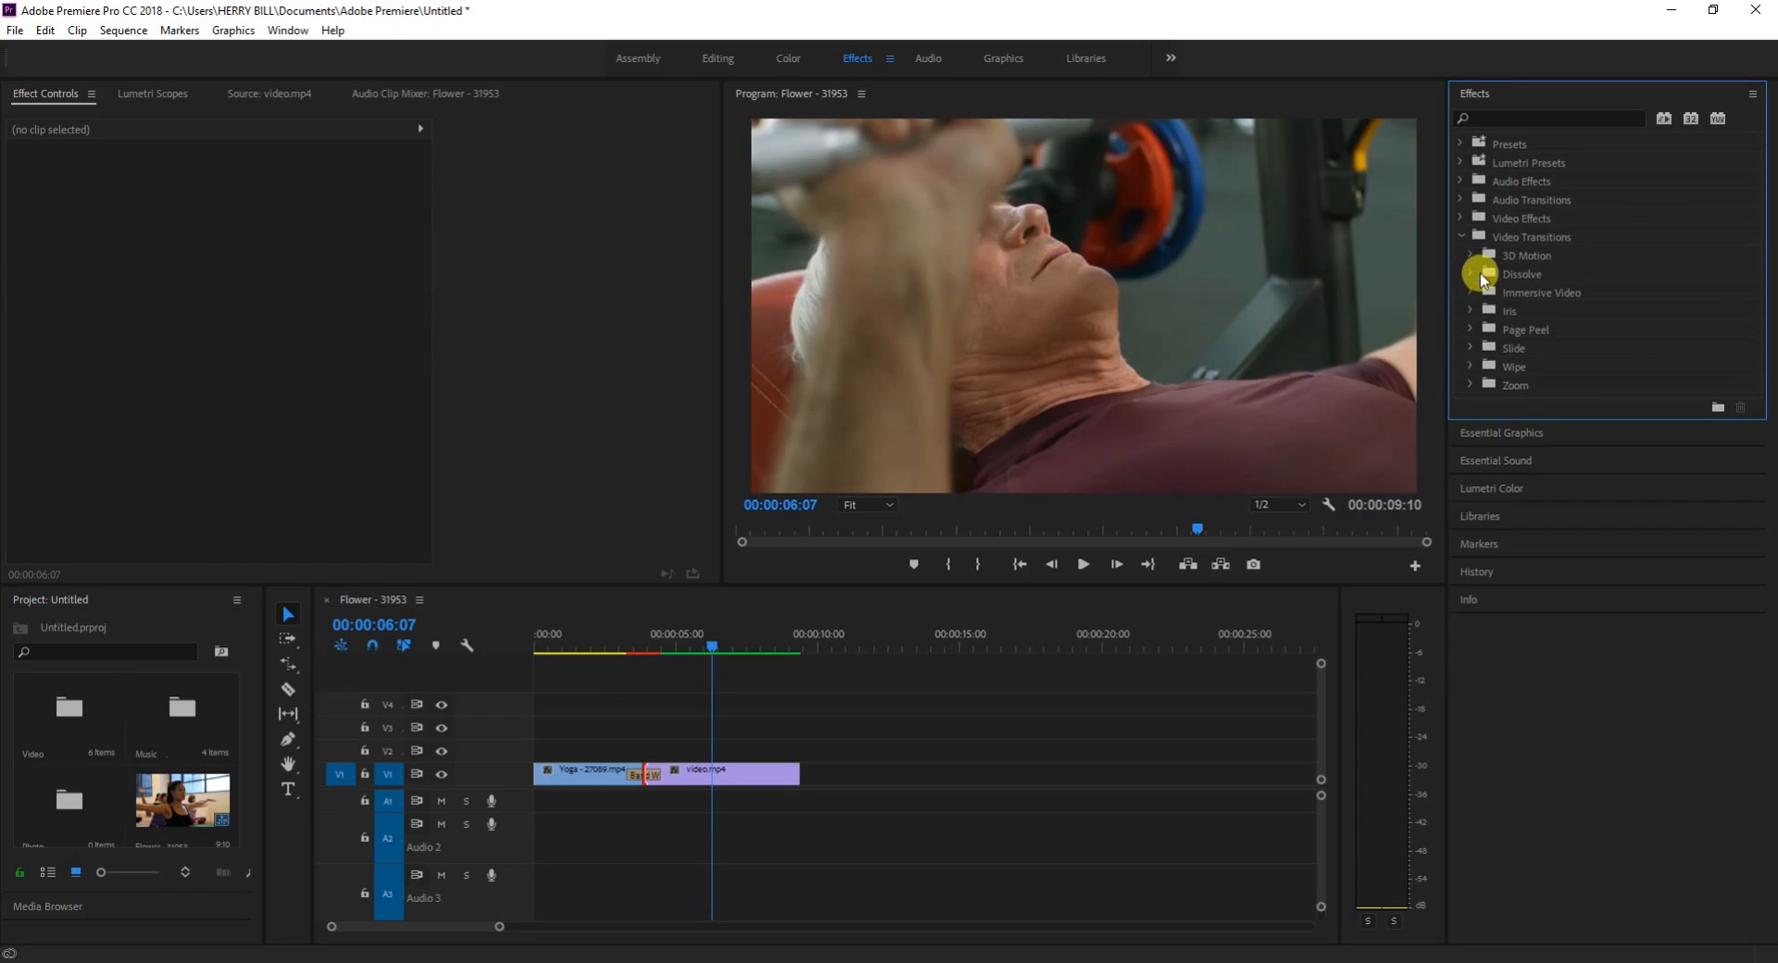
left_click(1472, 275)
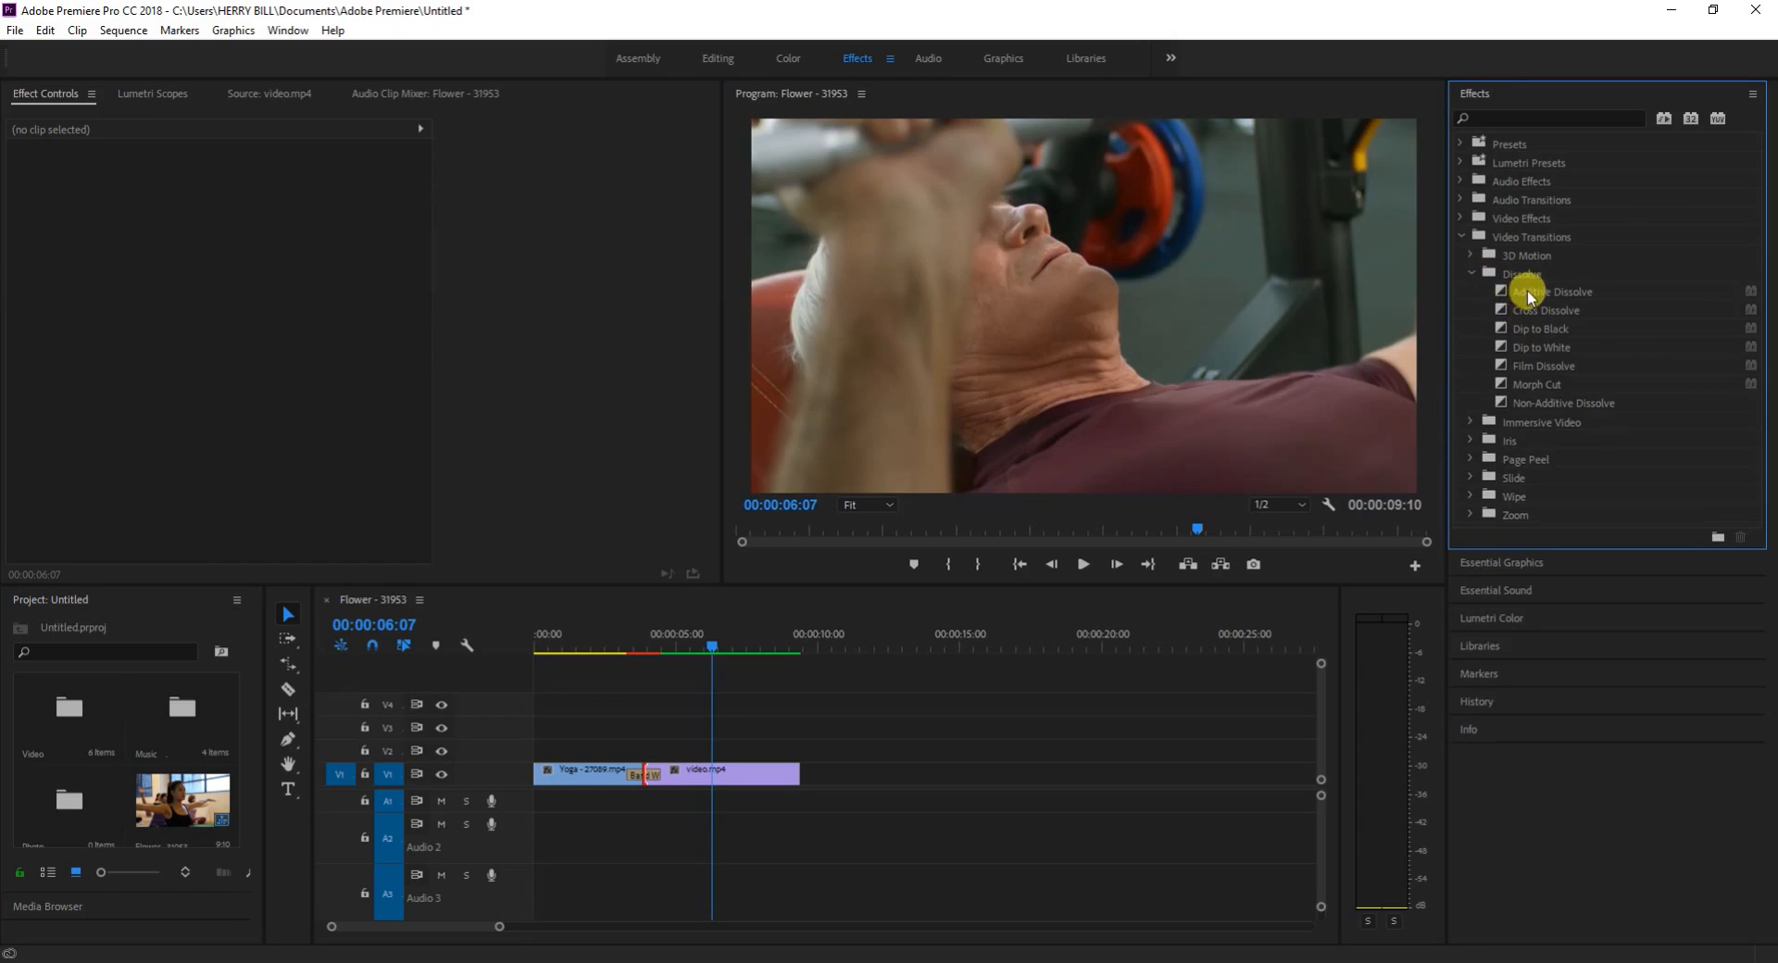
Set Additive Dissolve as the default video transition.
left_click(1535, 295)
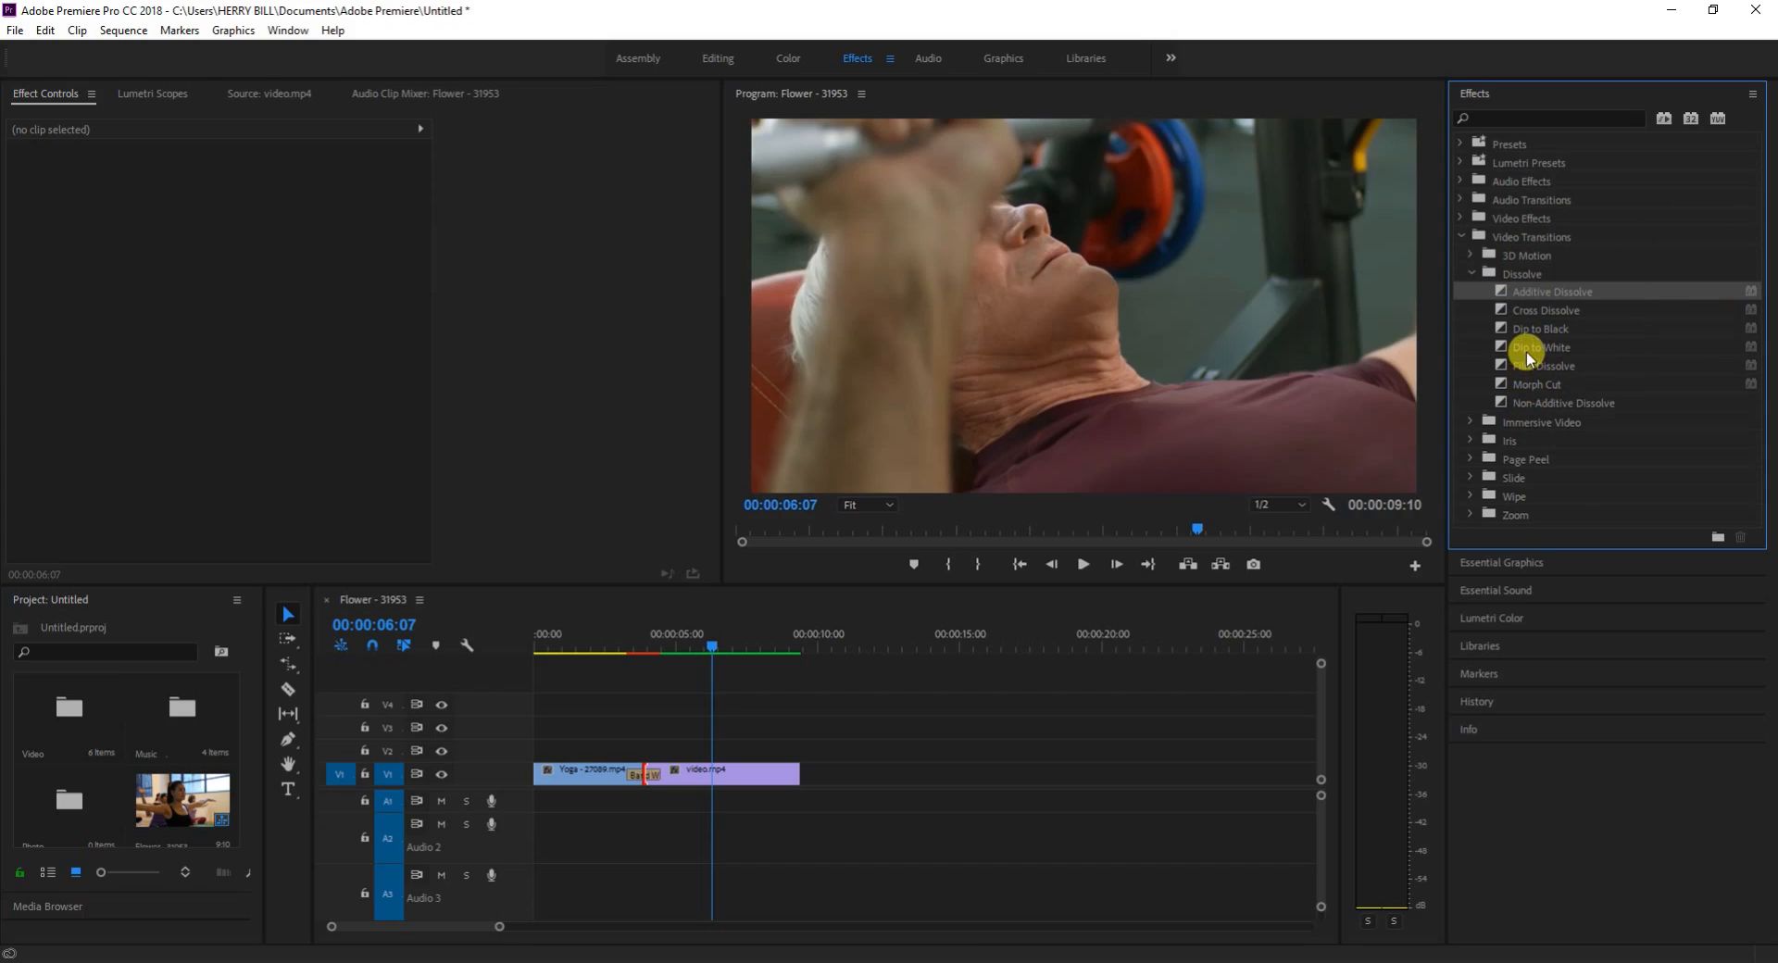
right_click(1533, 292)
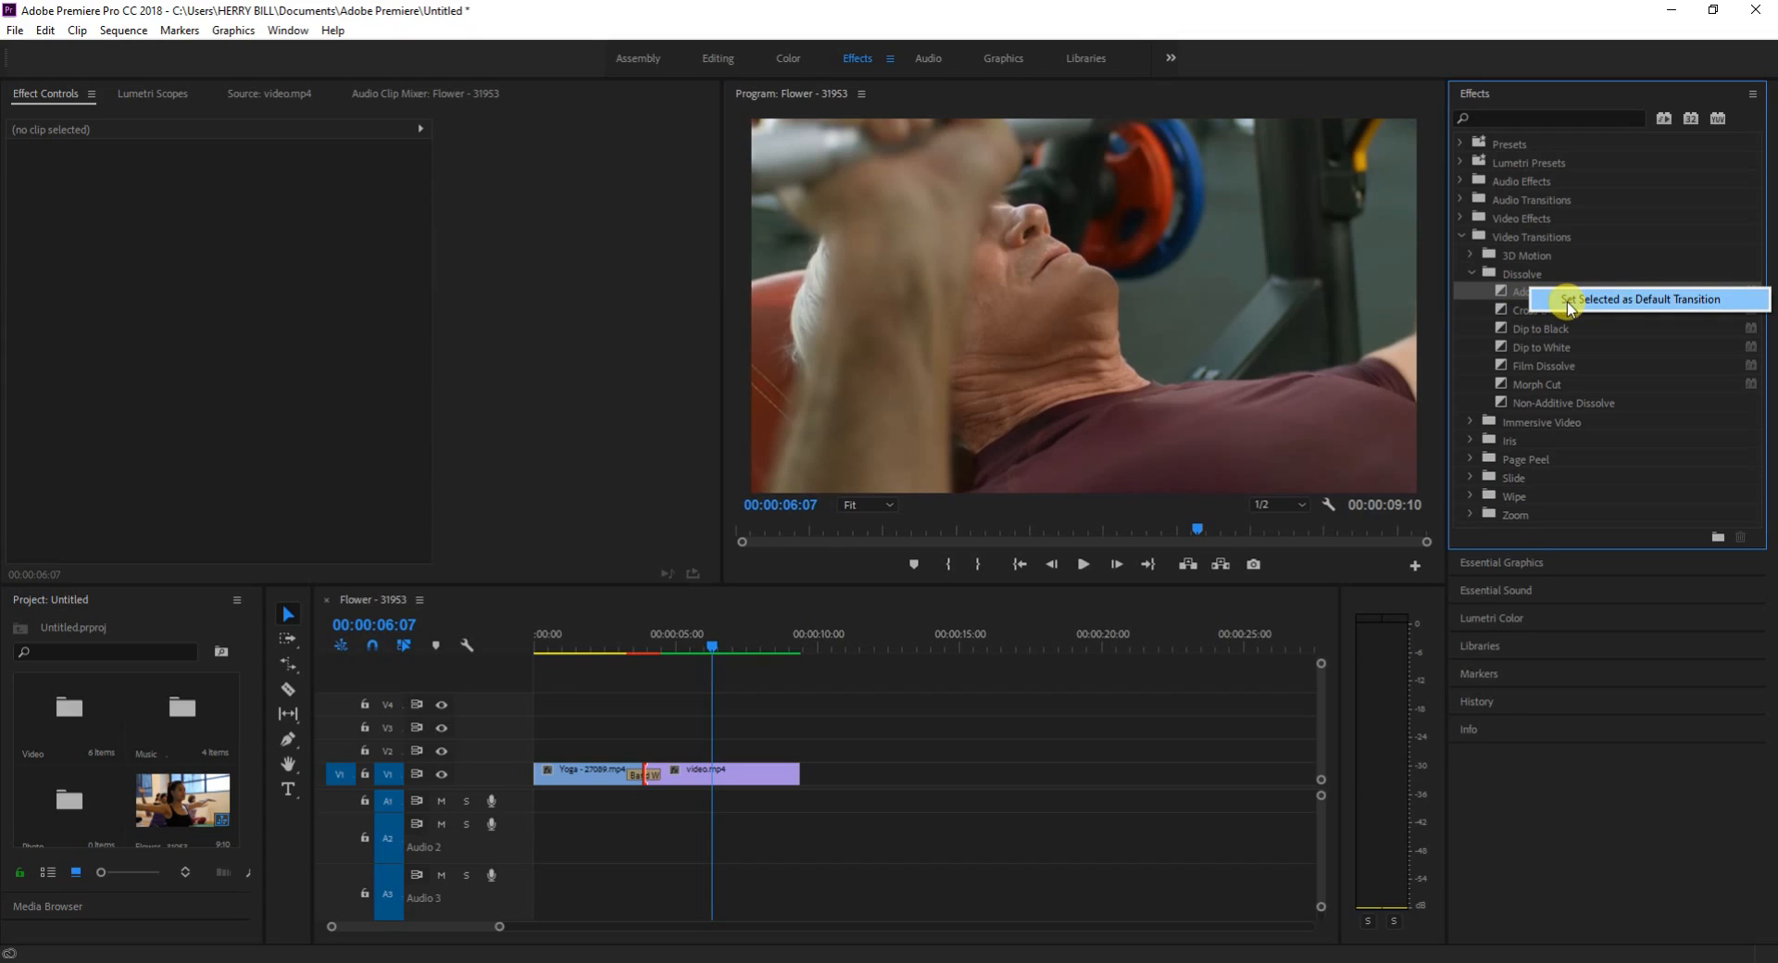
left_click(1570, 299)
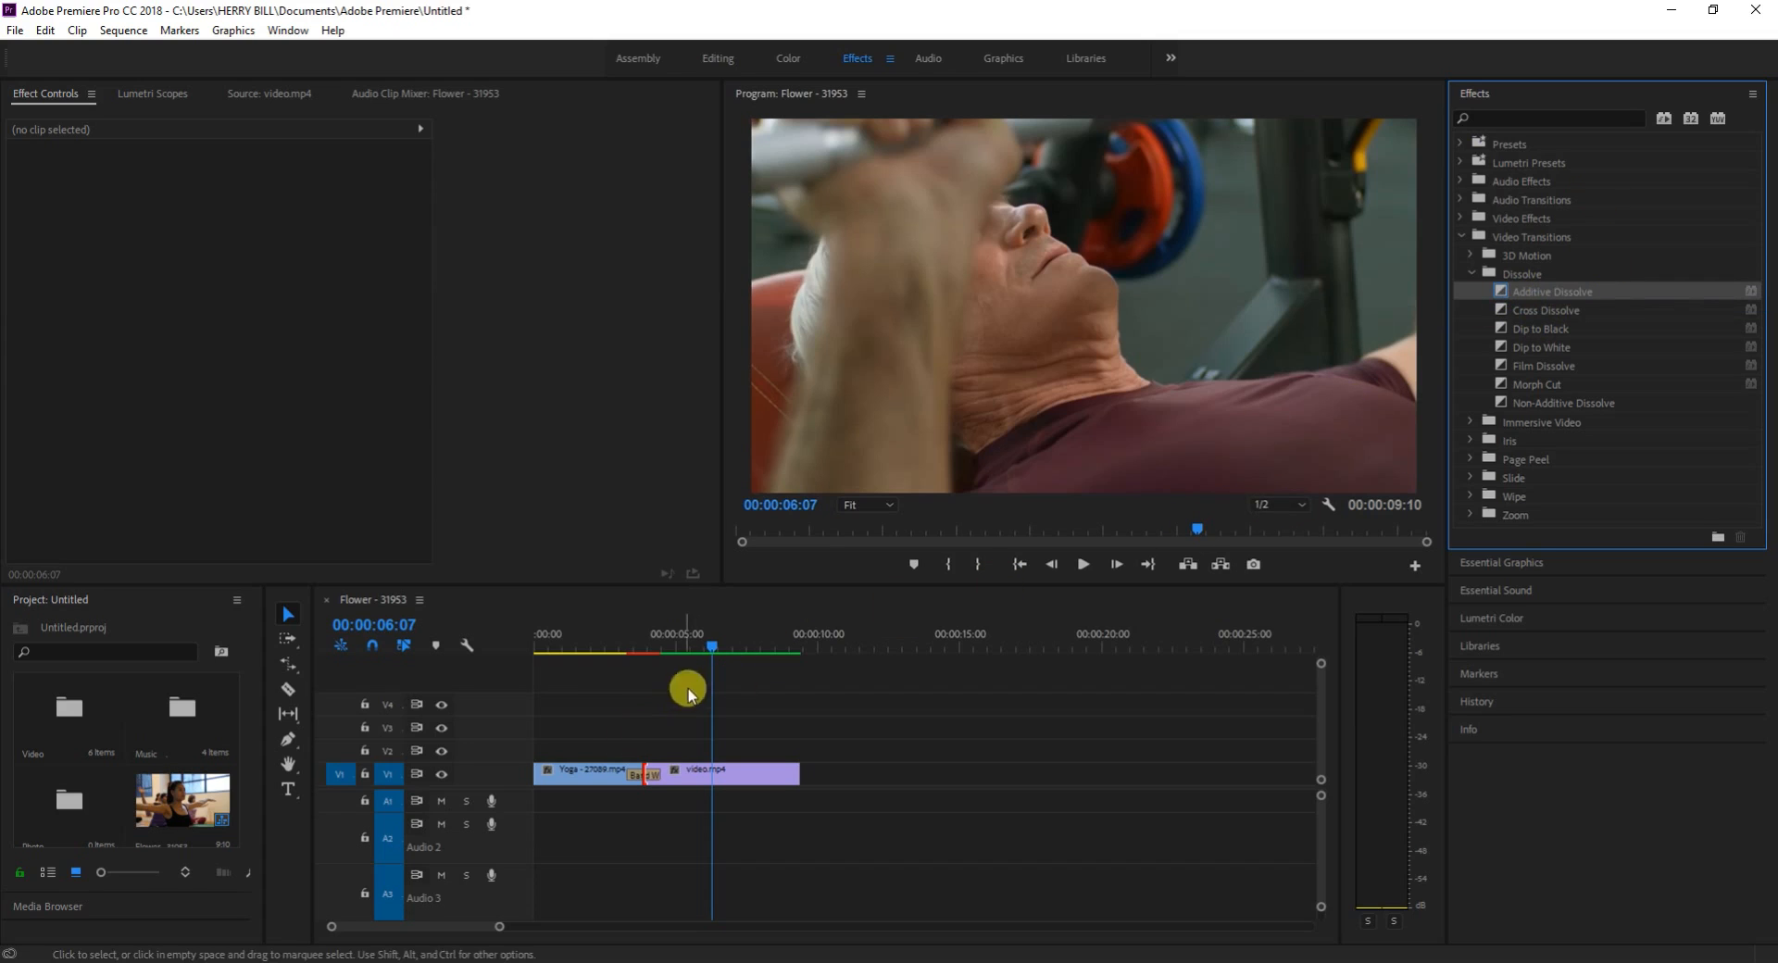
left_click_drag(709, 647, 609, 649)
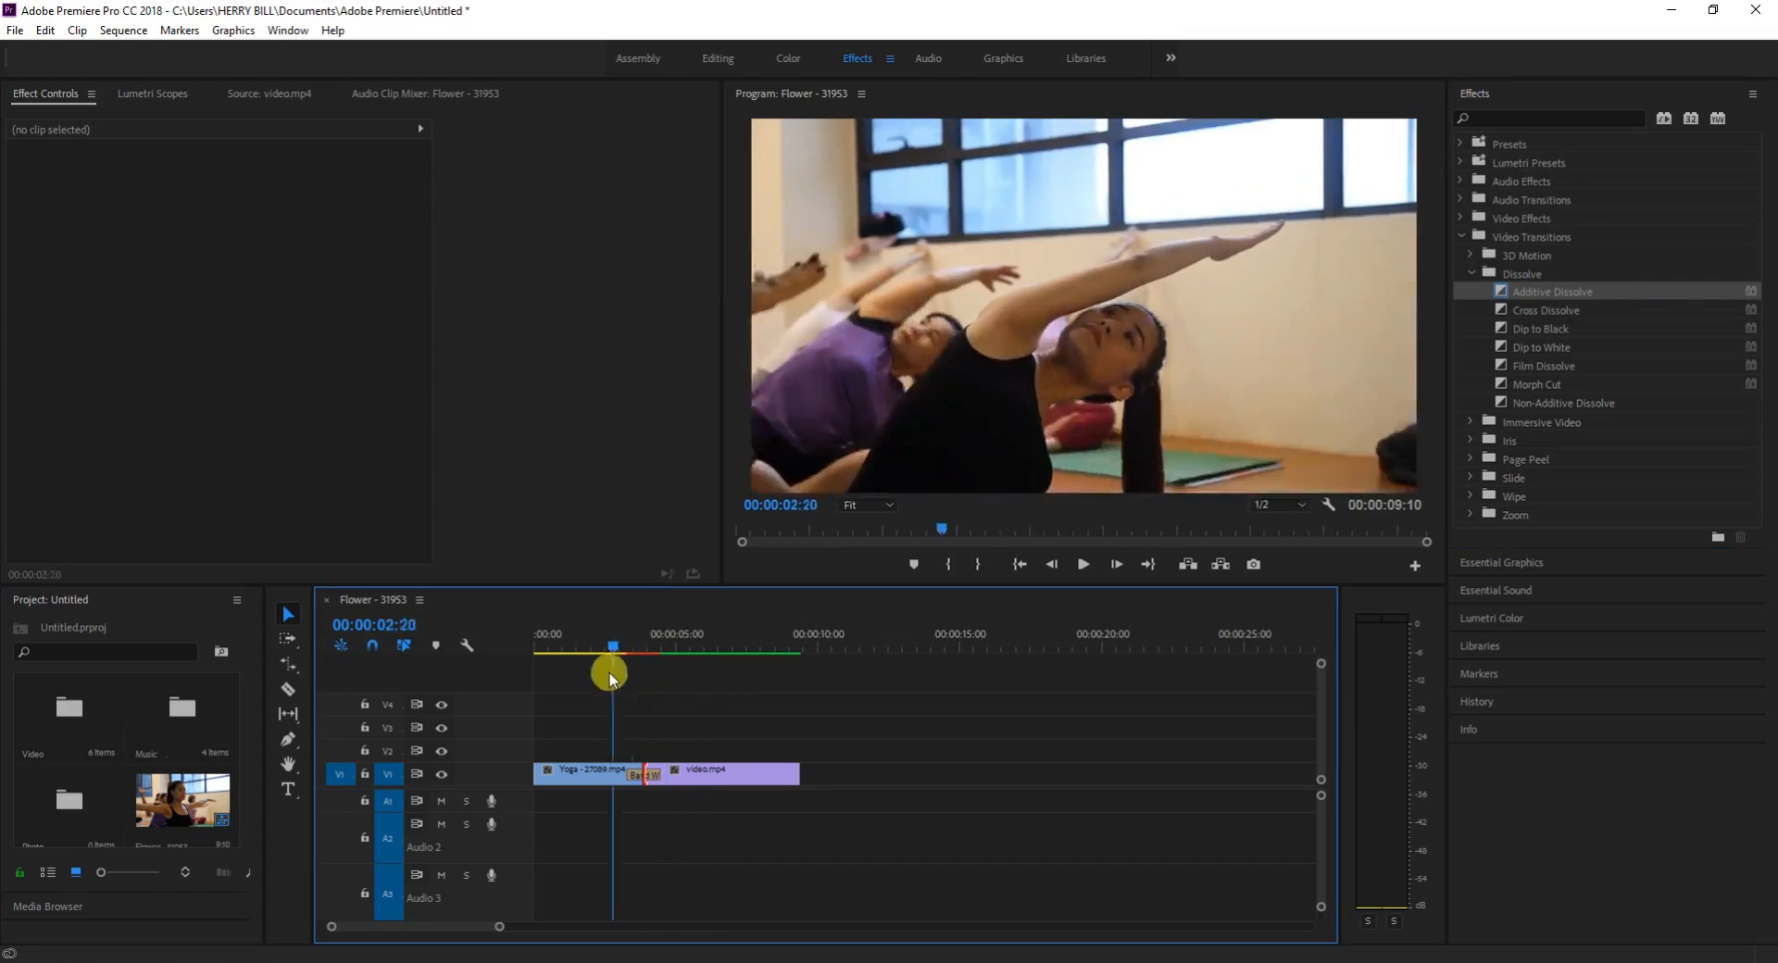
left_click(646, 777)
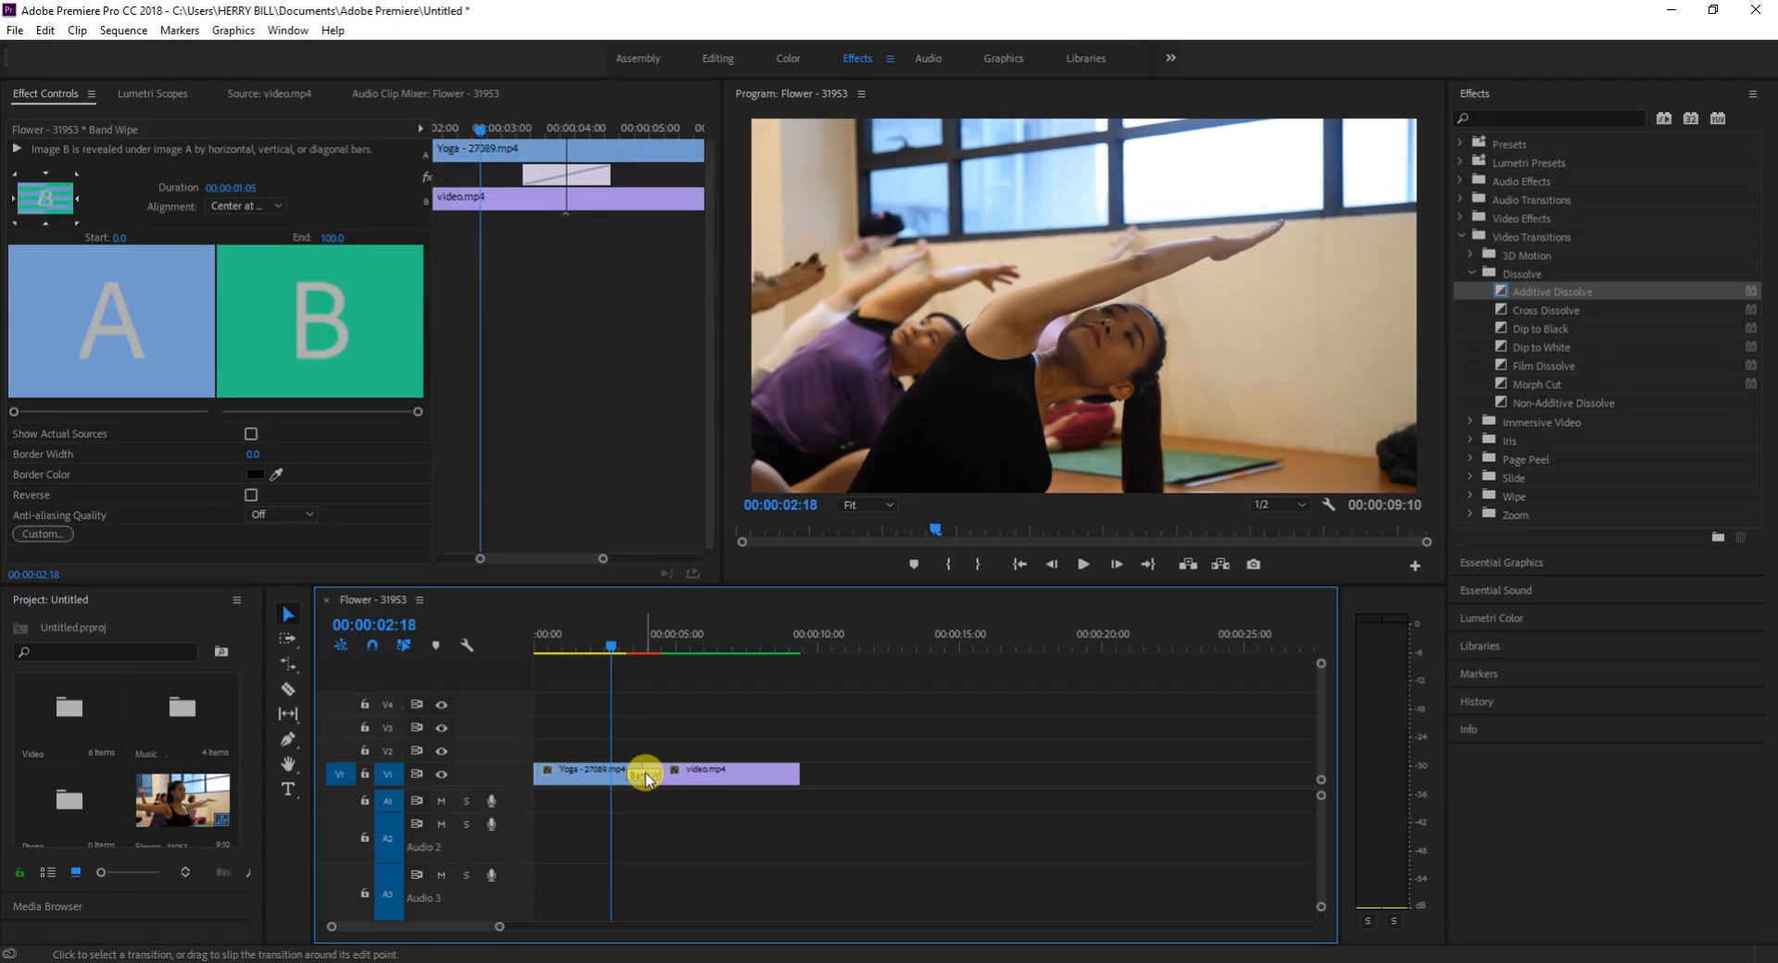
right_click(647, 777)
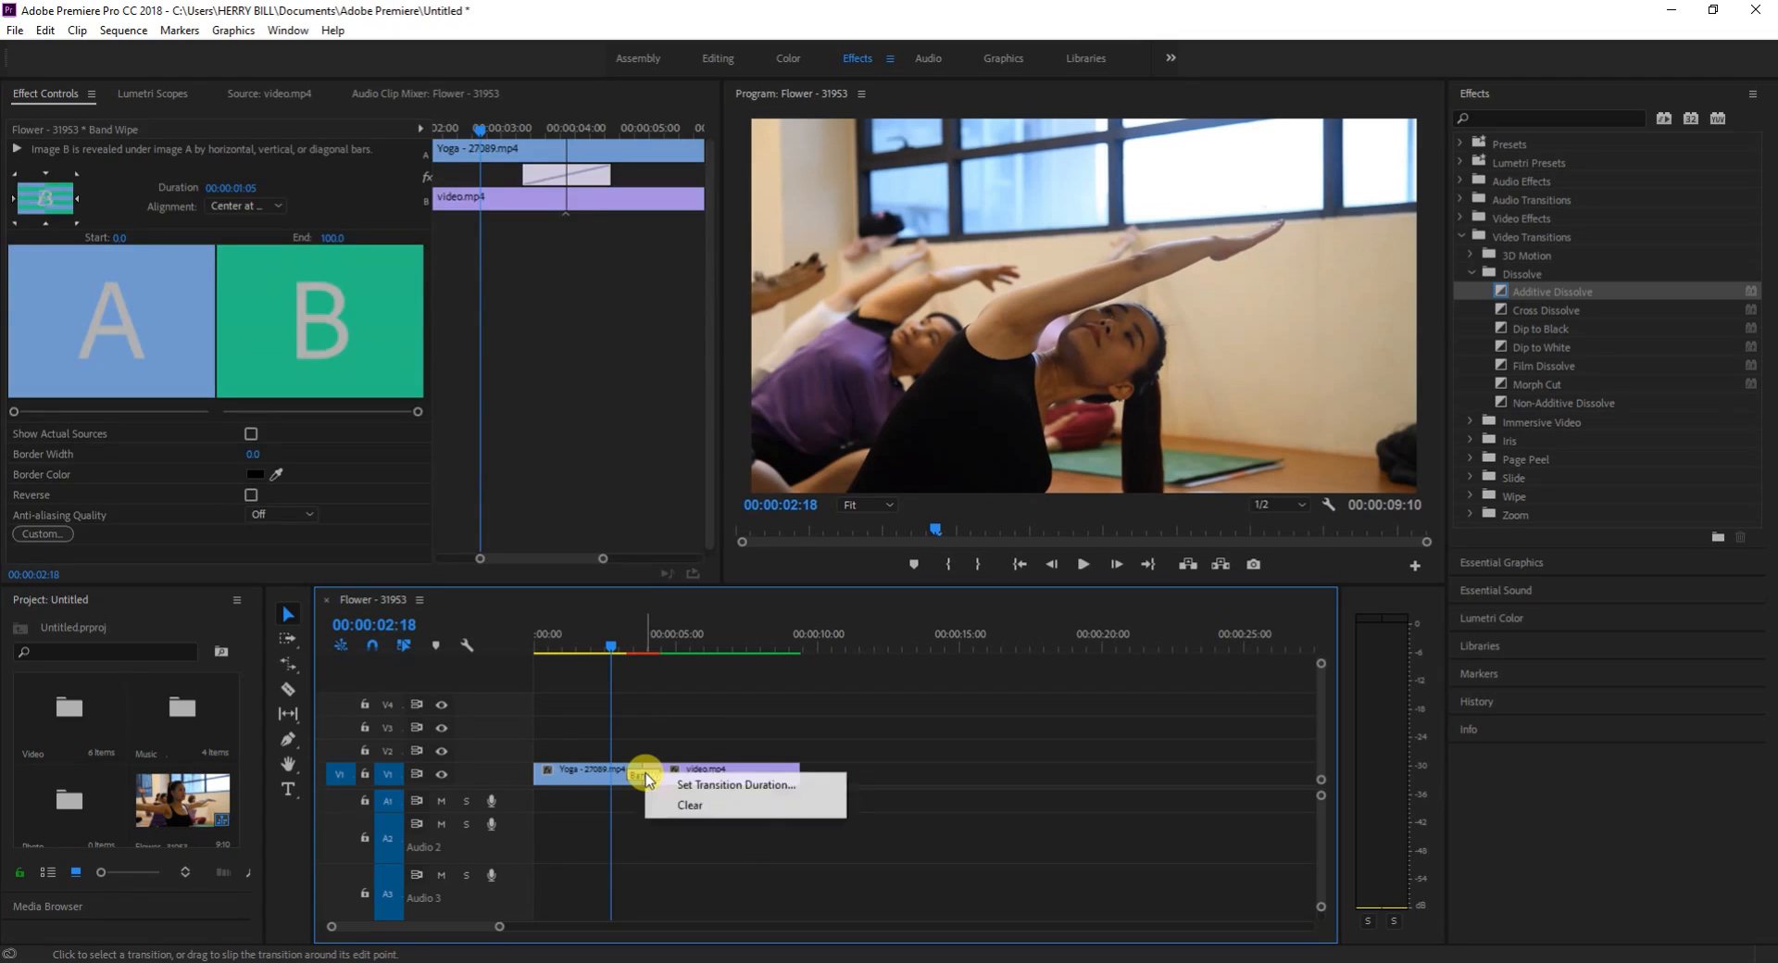
left_click(750, 786)
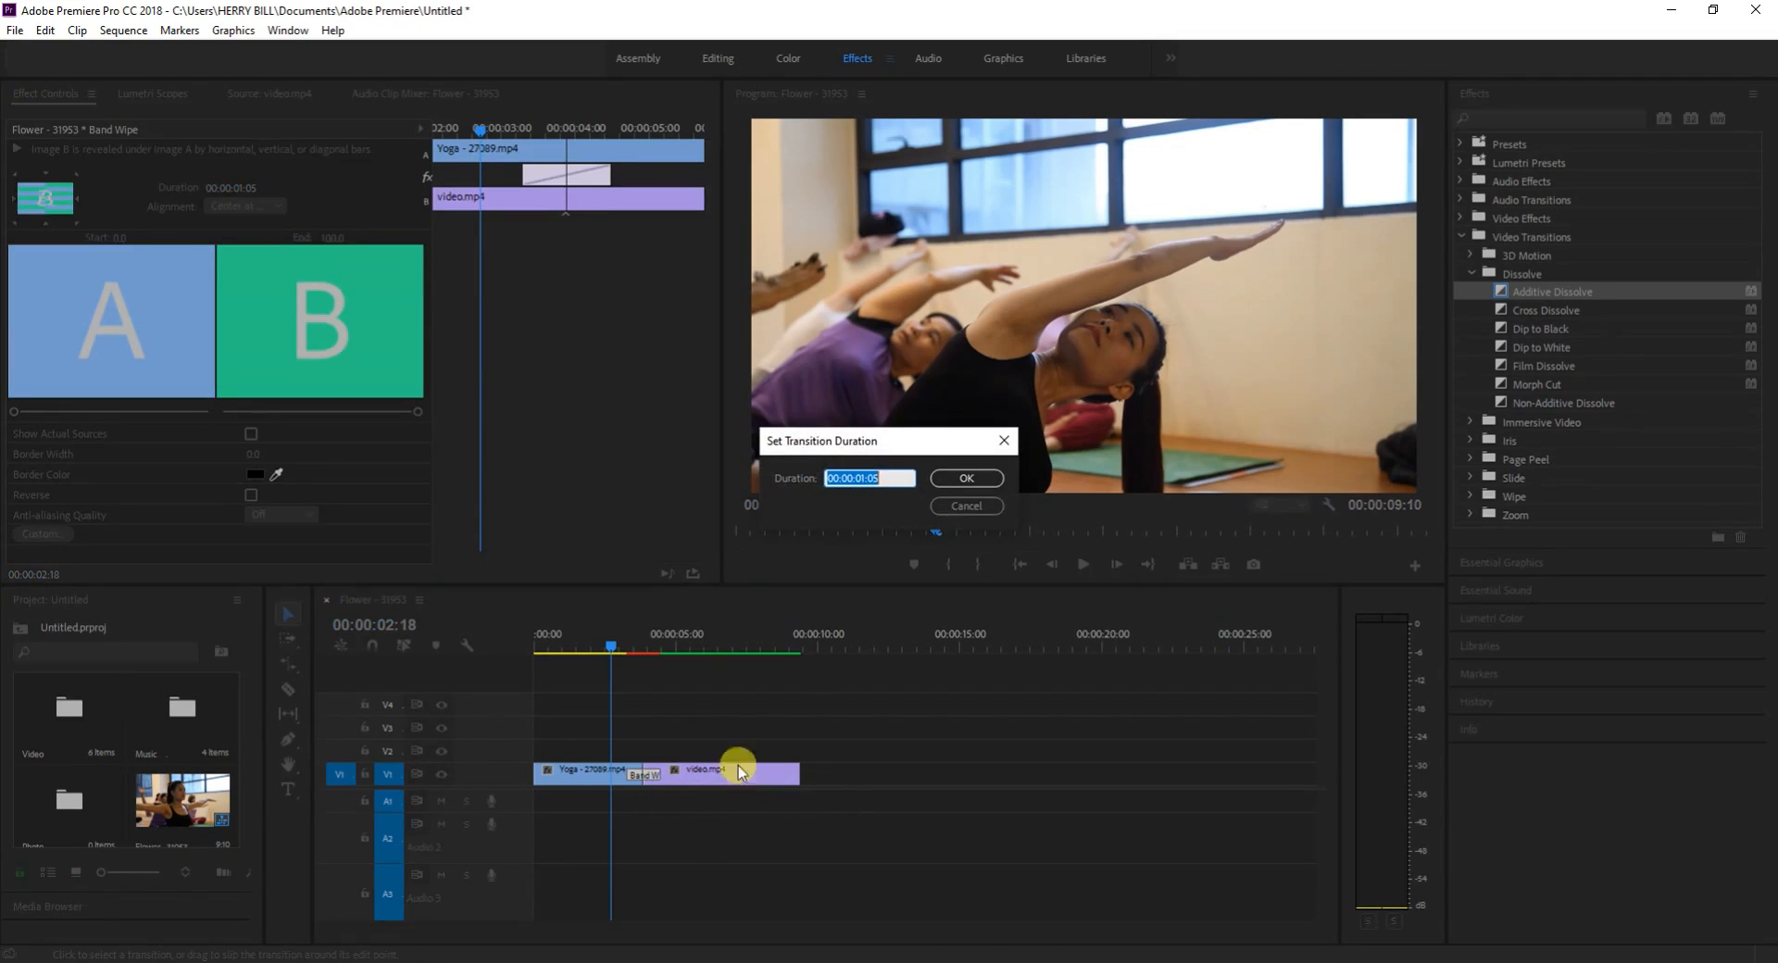
left_click(954, 505)
left_click(693, 777)
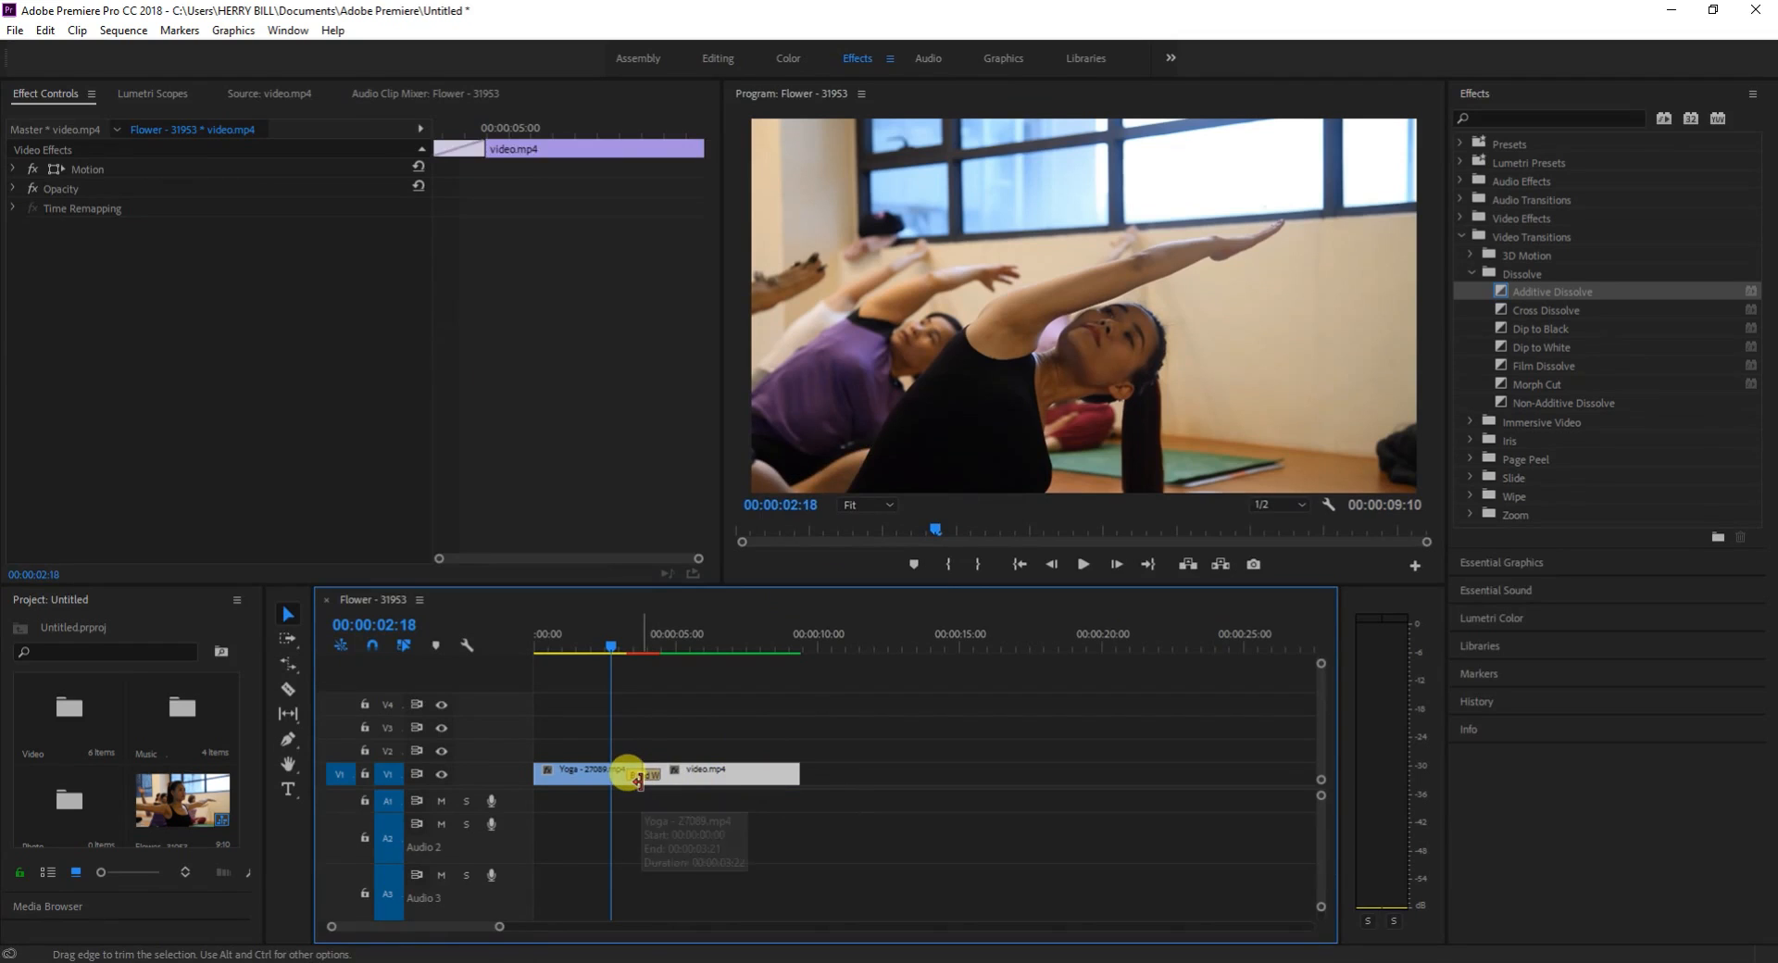
Apply the default Additive Dissolve at the cut between the yoga clip and video.mp4, then render and play the sequence.
right_click(641, 779)
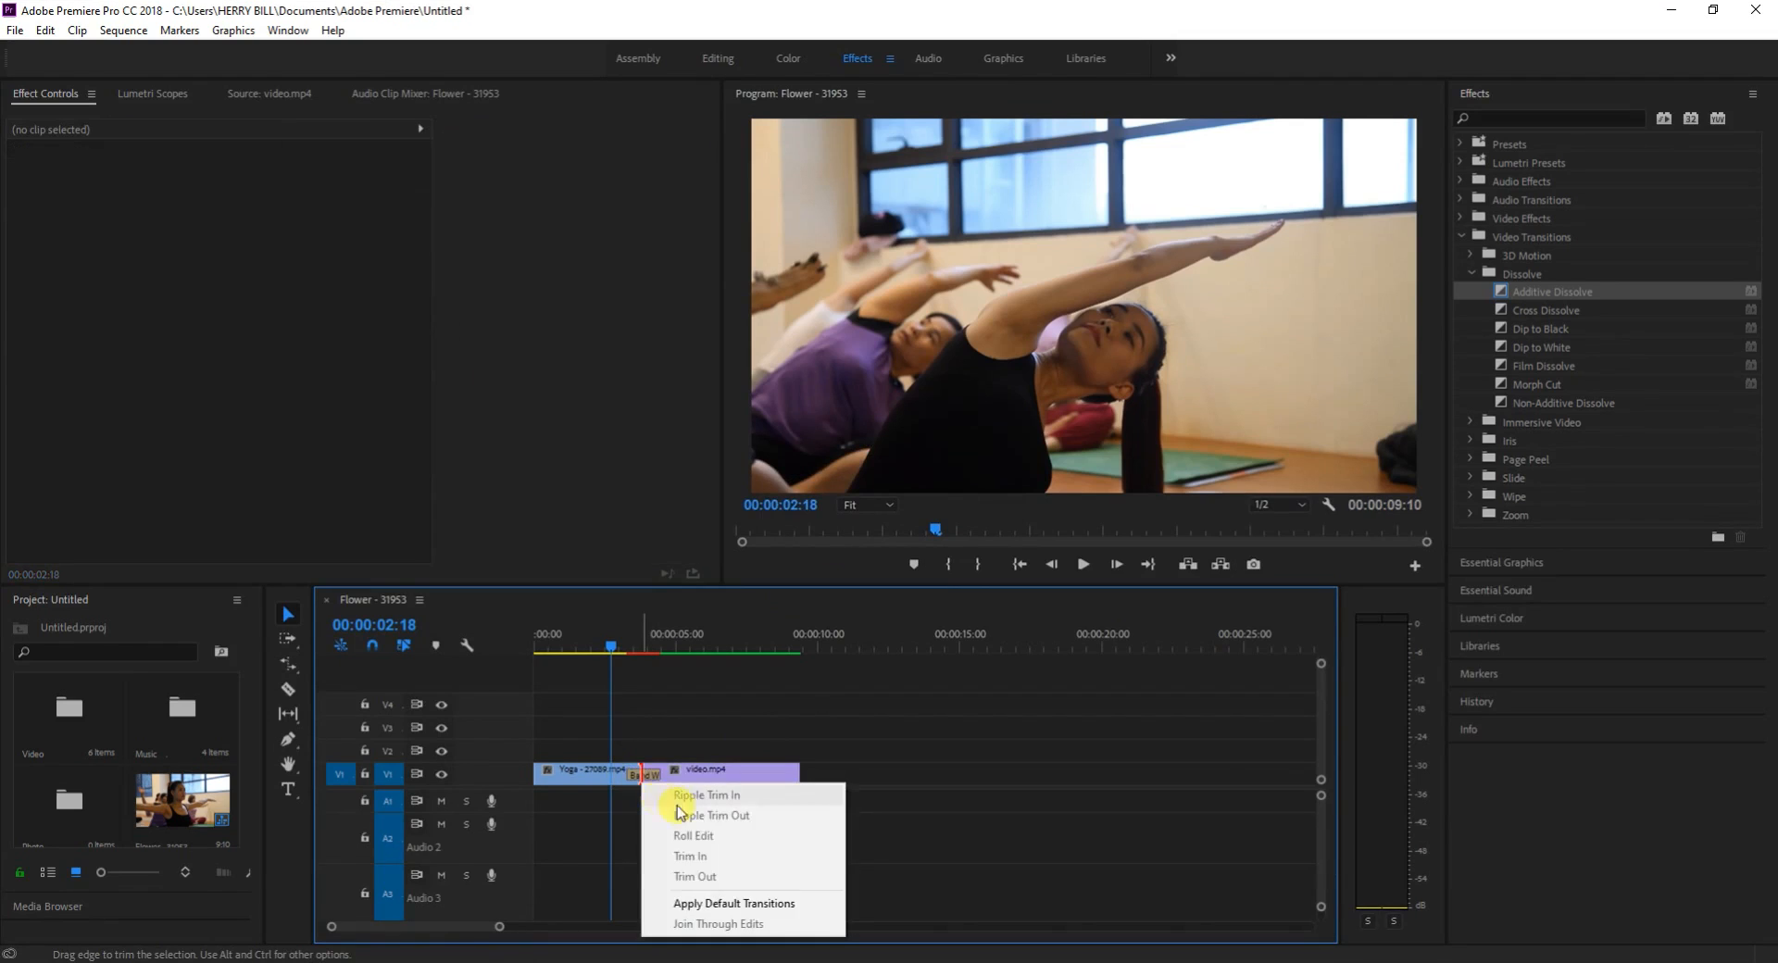
left_click(719, 904)
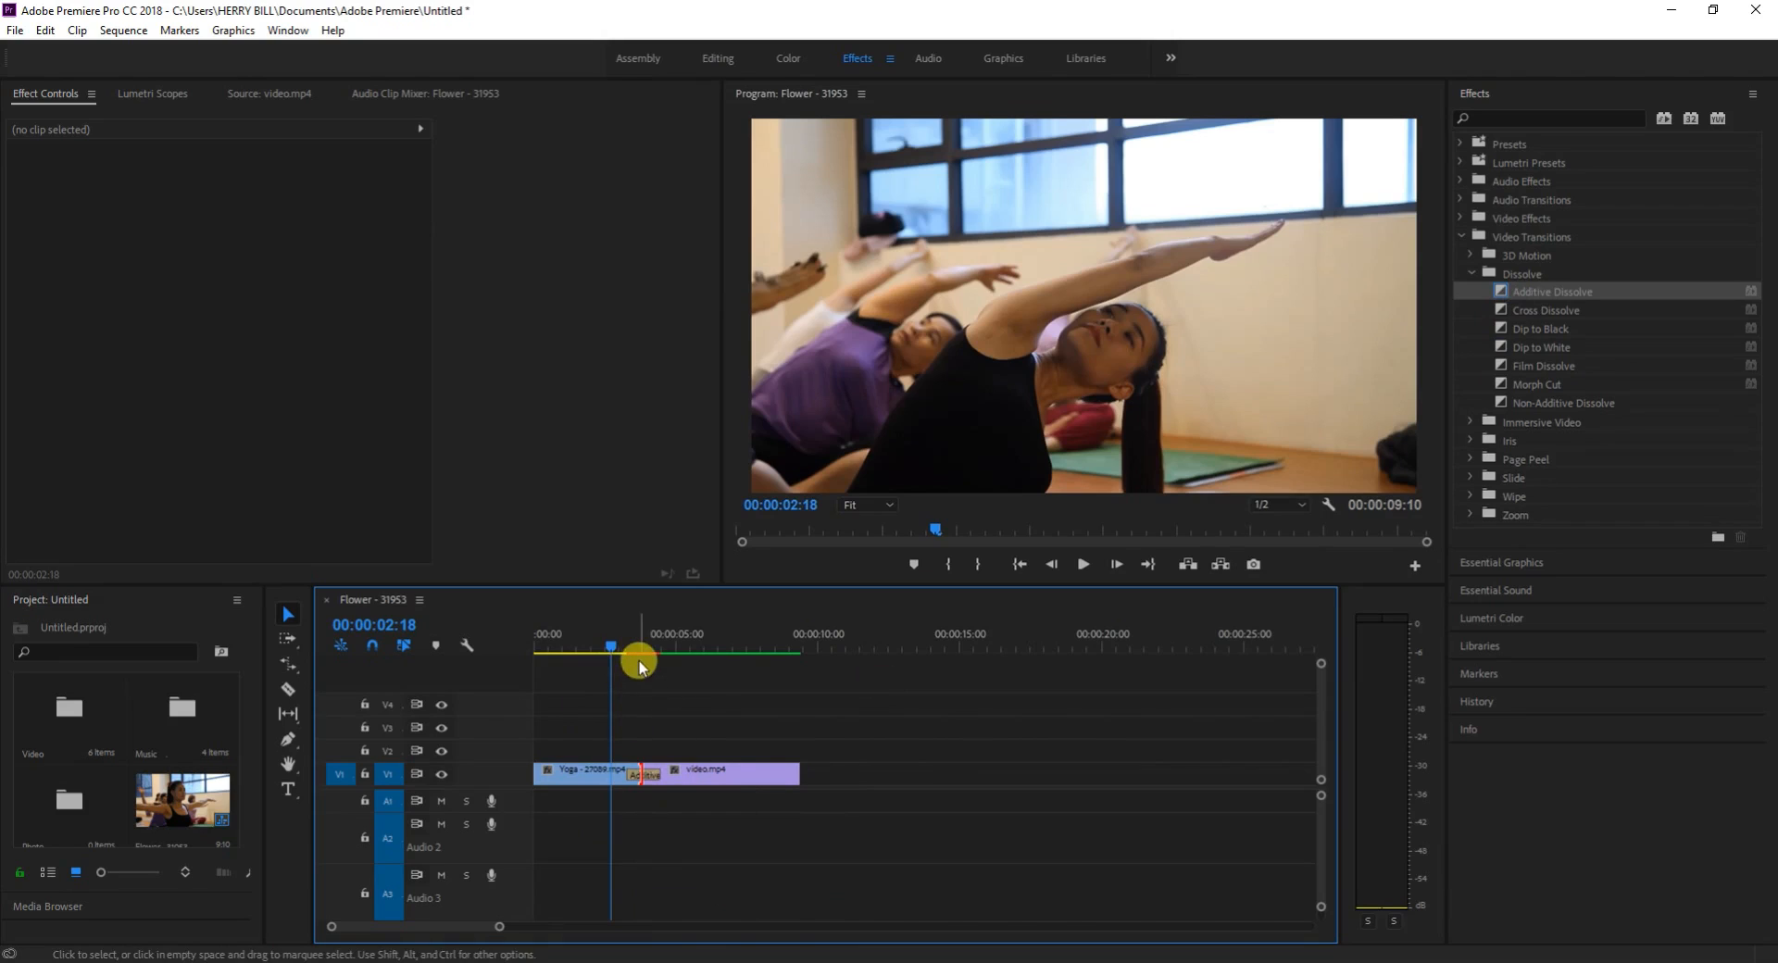
key("Return")
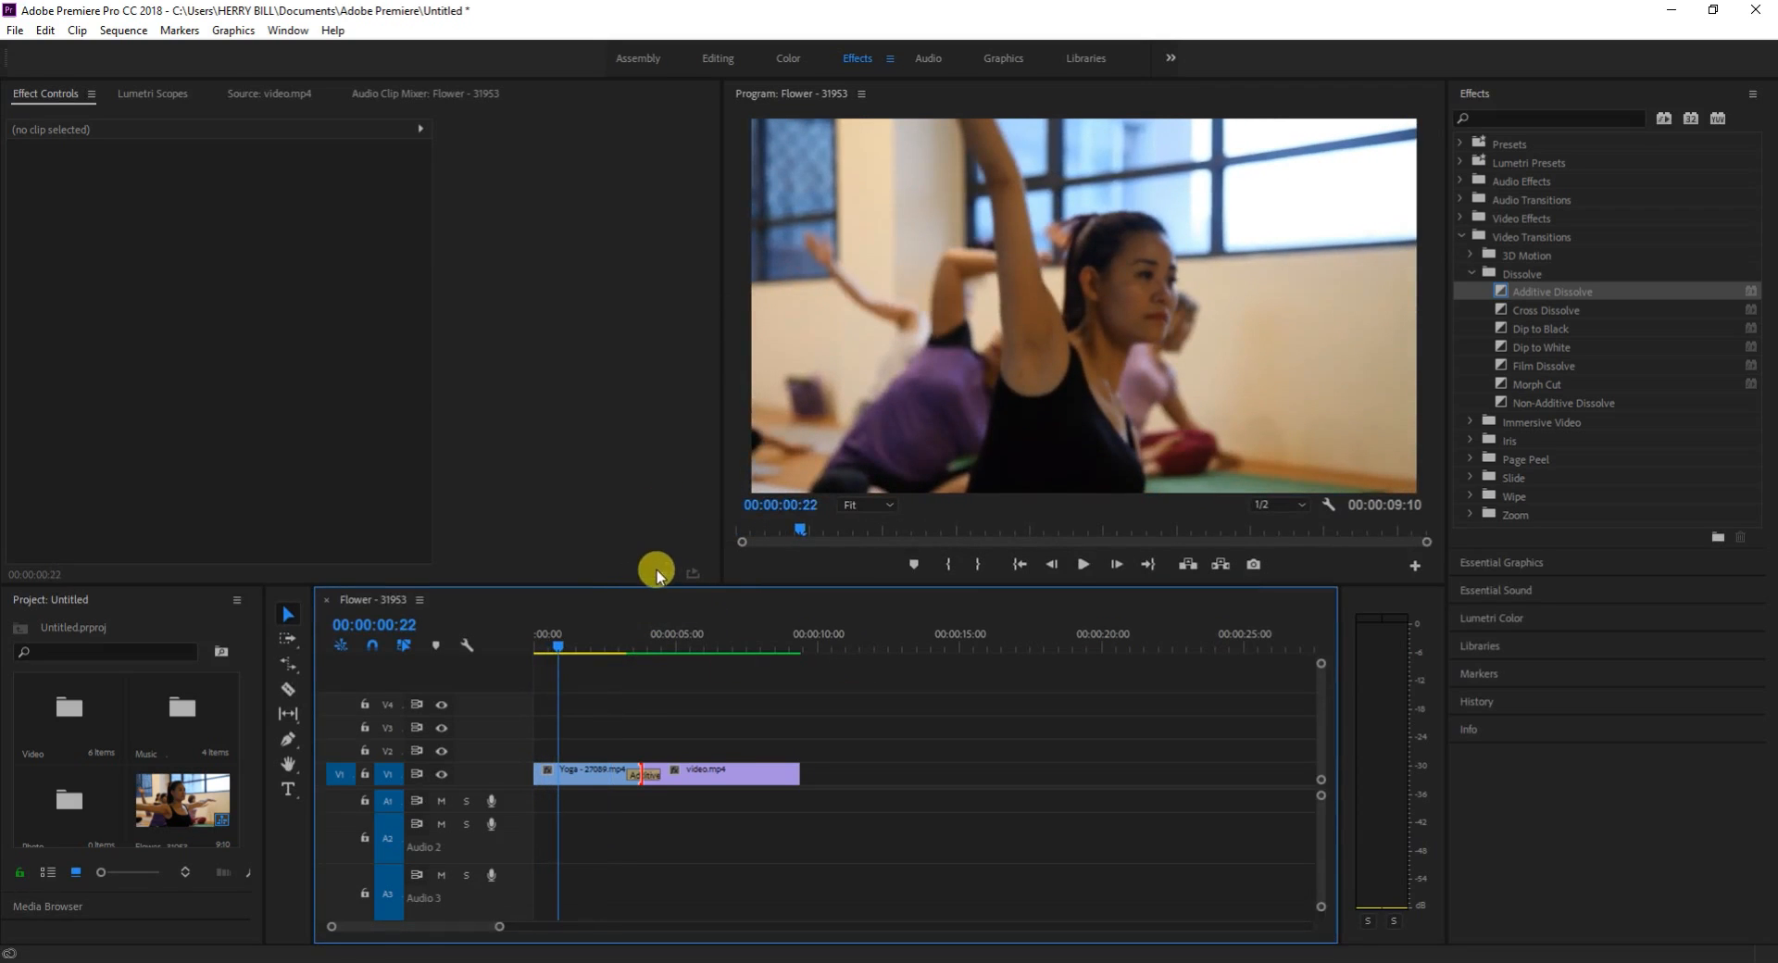
key("space")
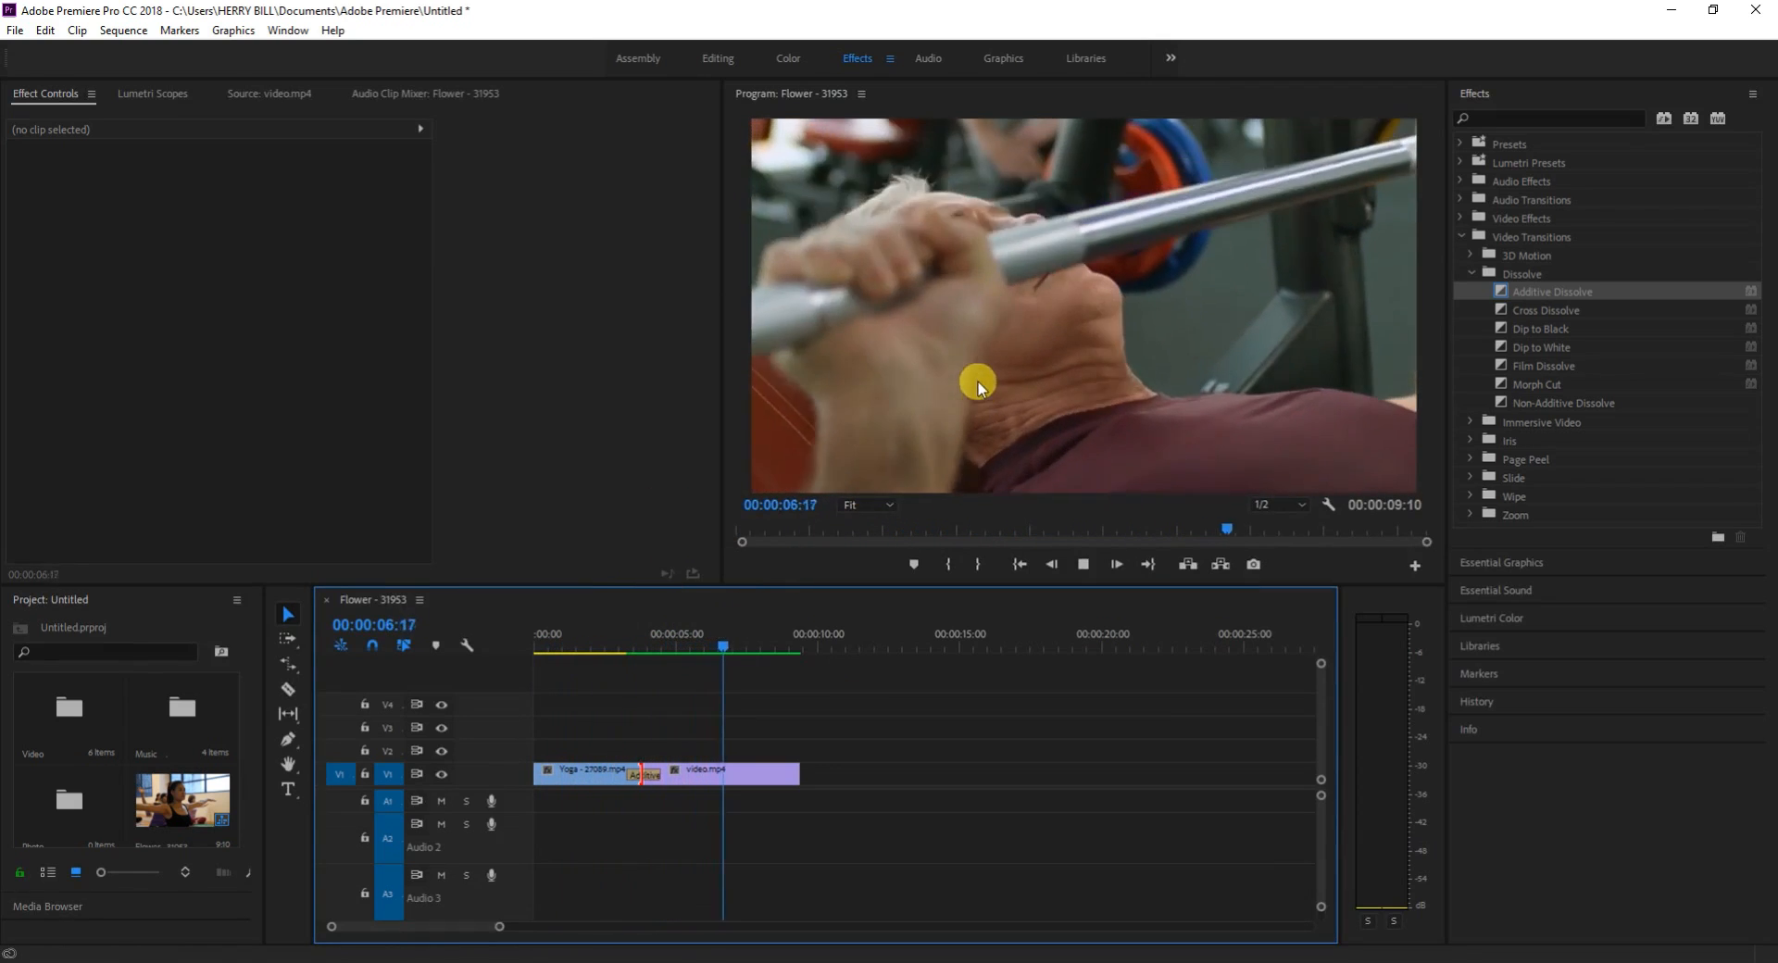
Lengthen the Additive Dissolve at the cut to 00:00:02:24 and play it back from the start of the yoga clip.
scroll(629, 783, "up", 1)
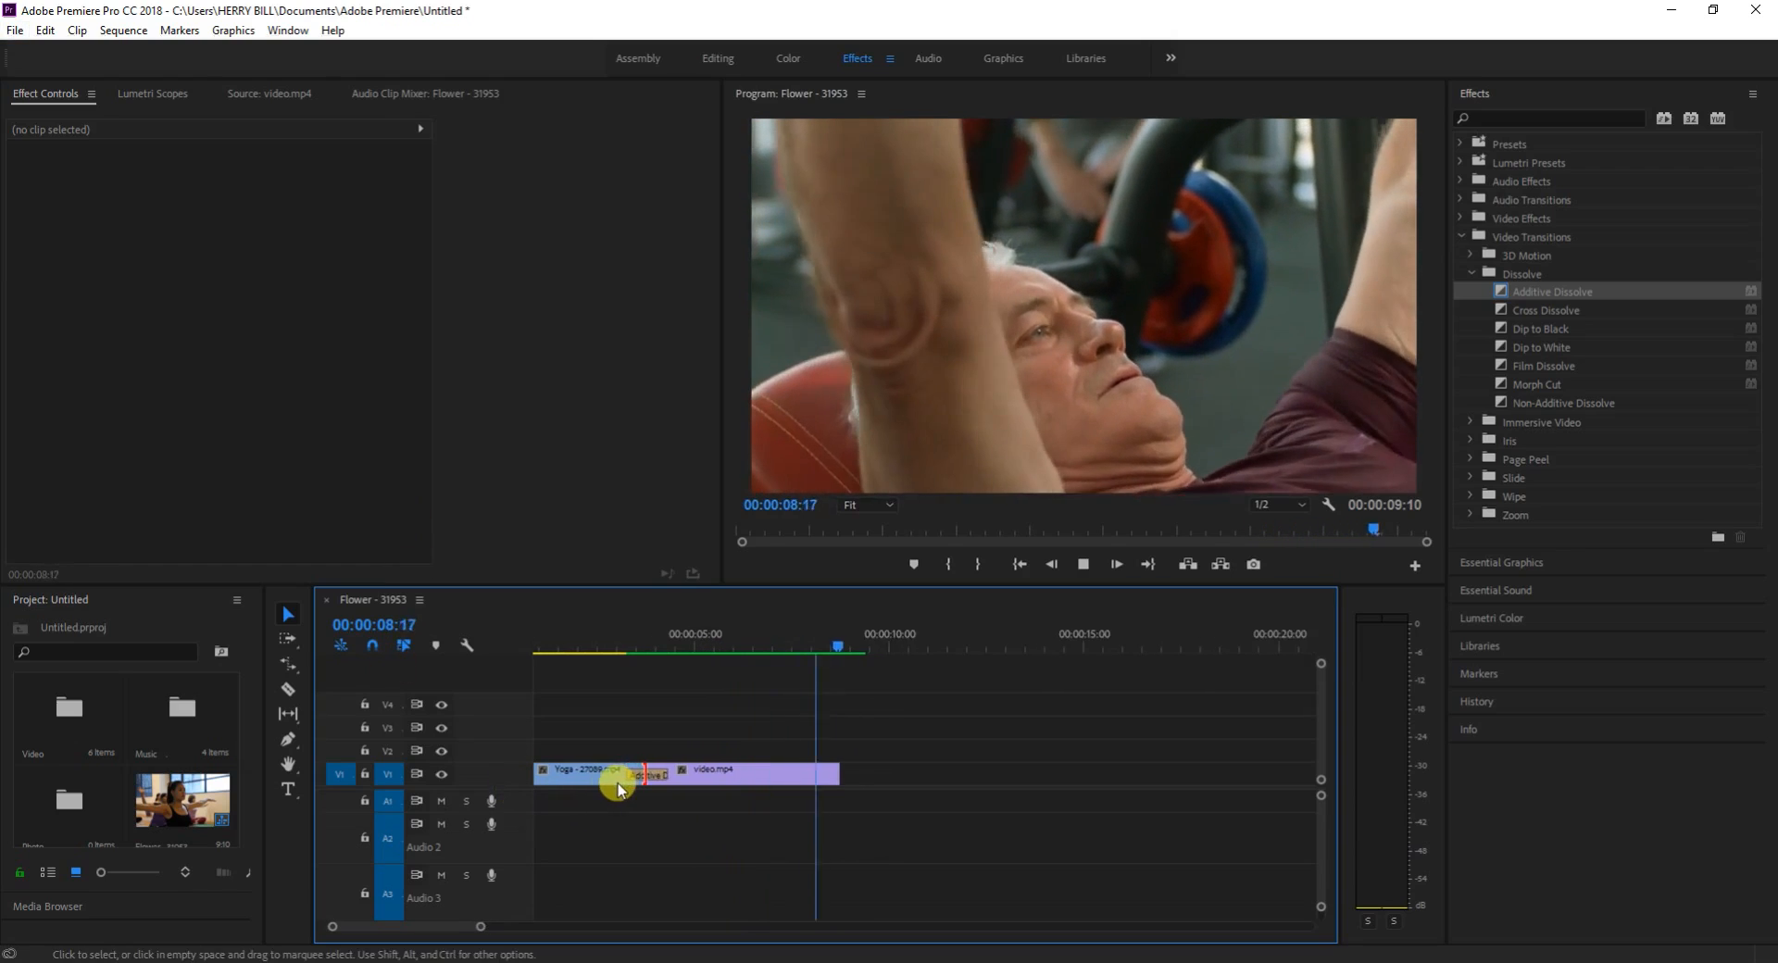
scroll(616, 781, "up", 1)
left_click(638, 770)
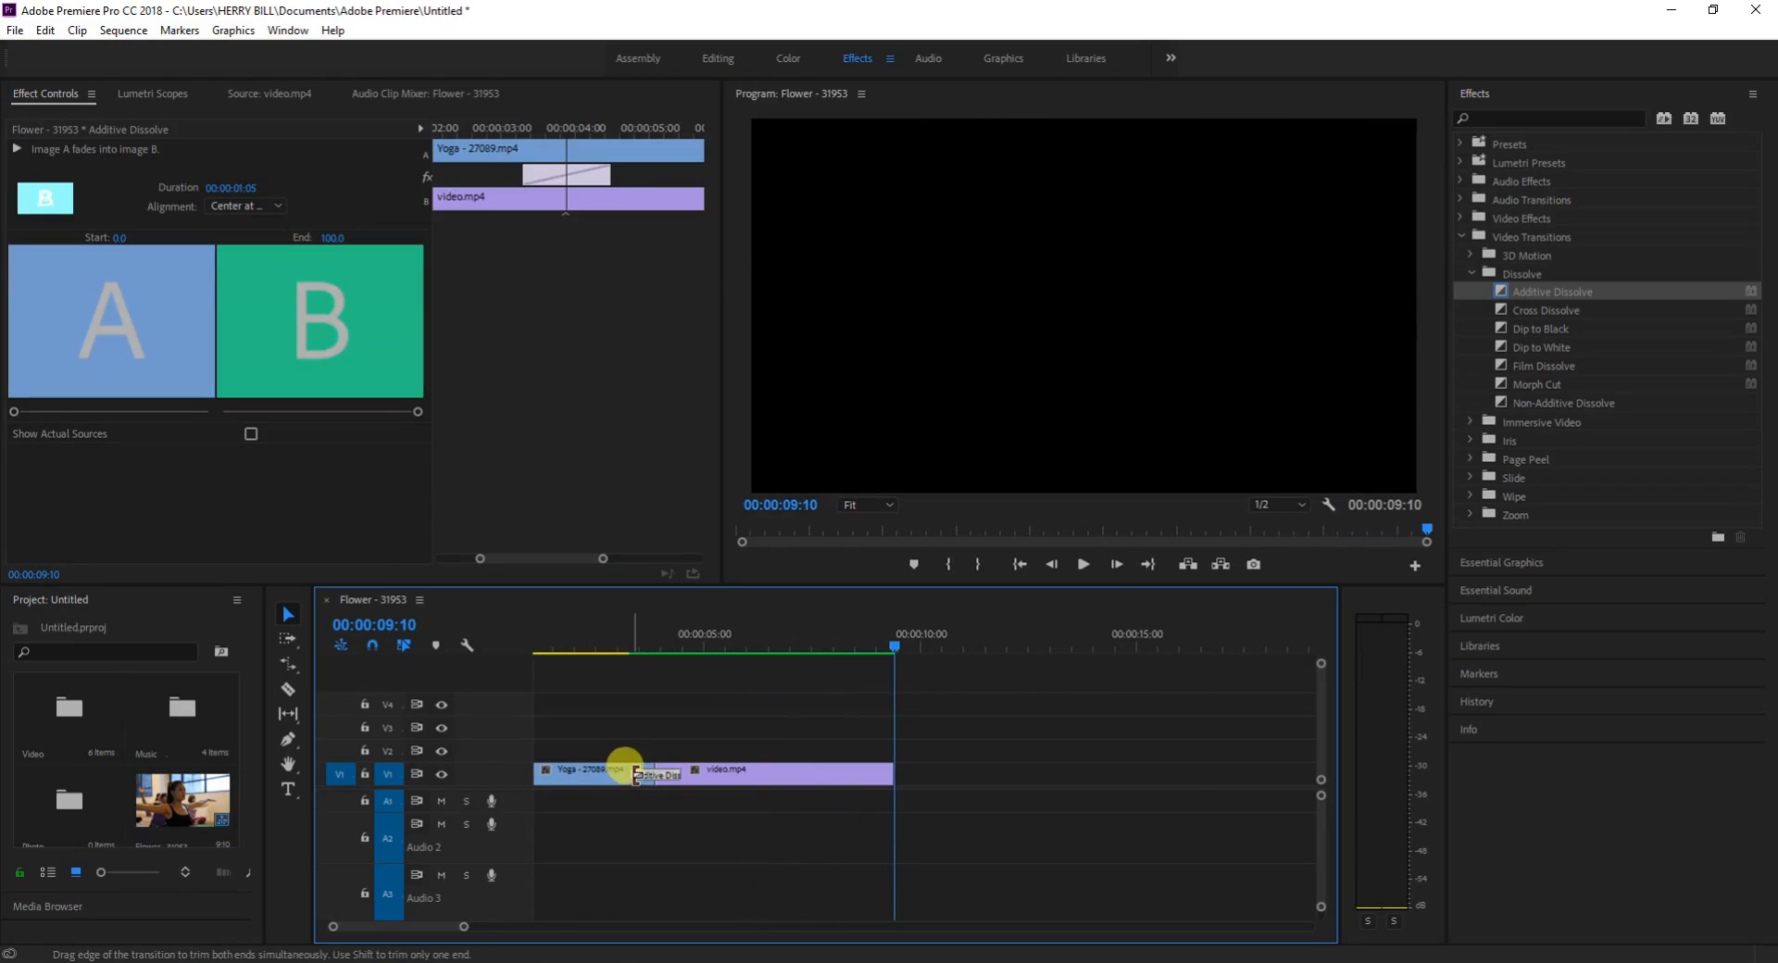
left_click_drag(630, 770, 593, 768)
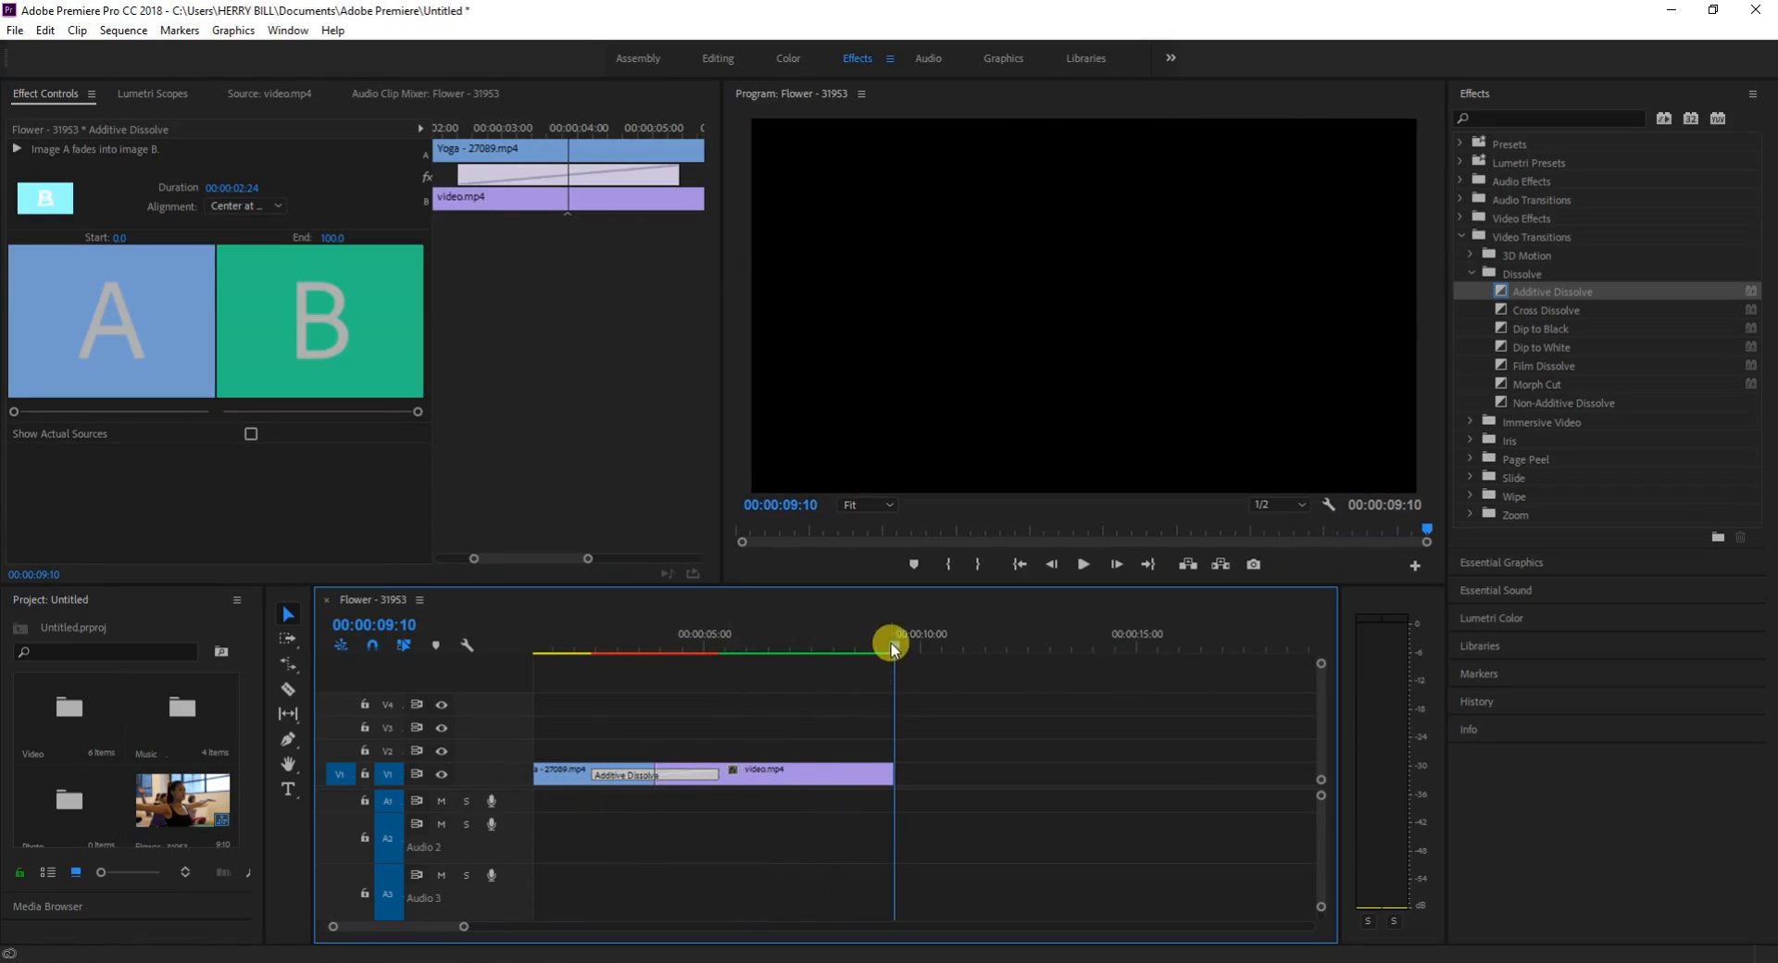
left_click_drag(892, 645, 559, 682)
key("space")
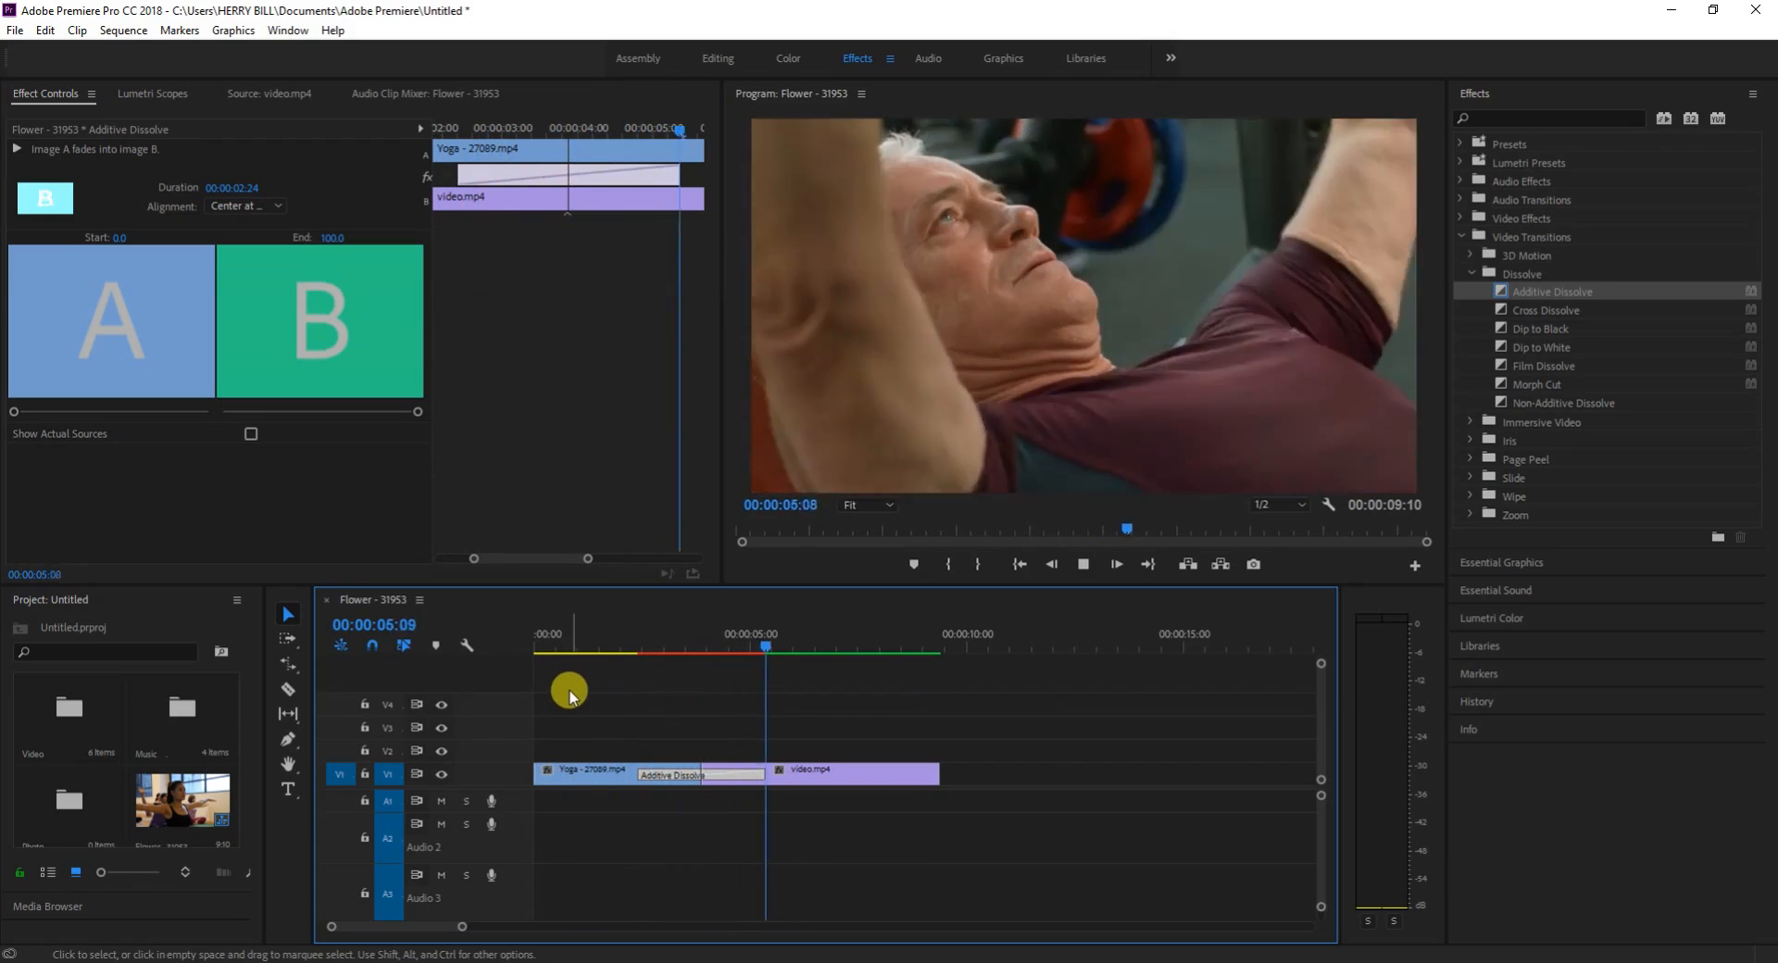
key("space")
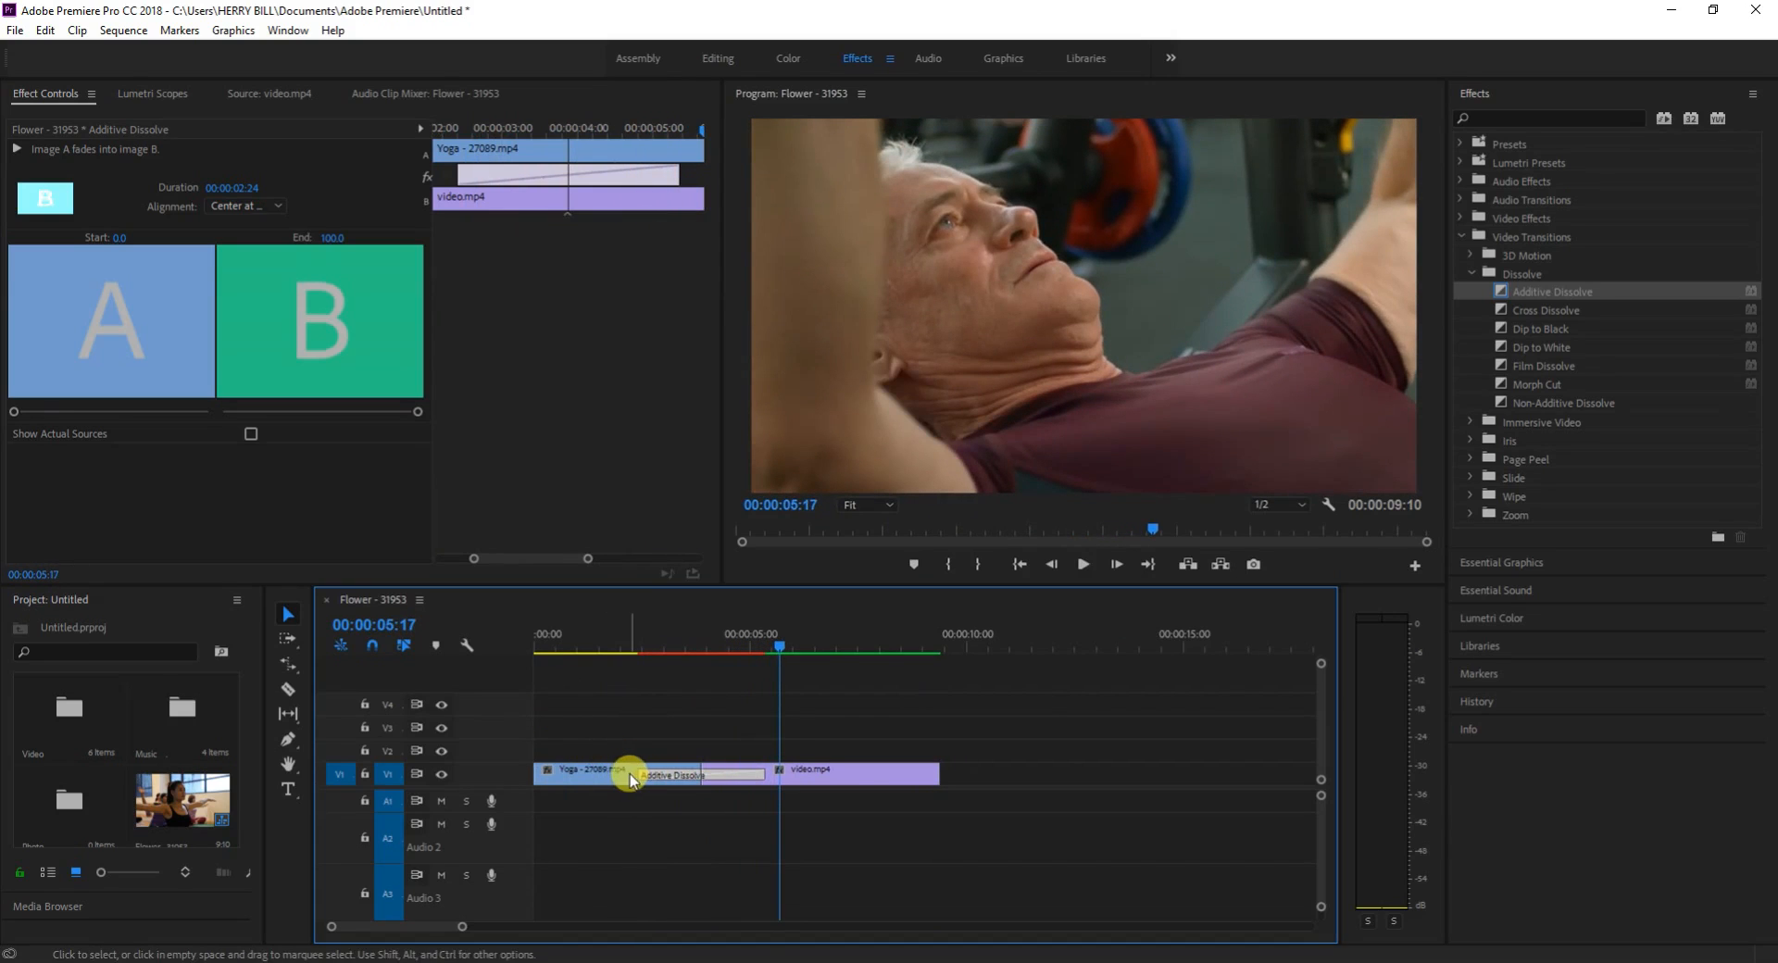
Shorten the Additive Dissolve to 00:00:00:22 and play it back from shortly before the cut.
left_click_drag(648, 775, 692, 776)
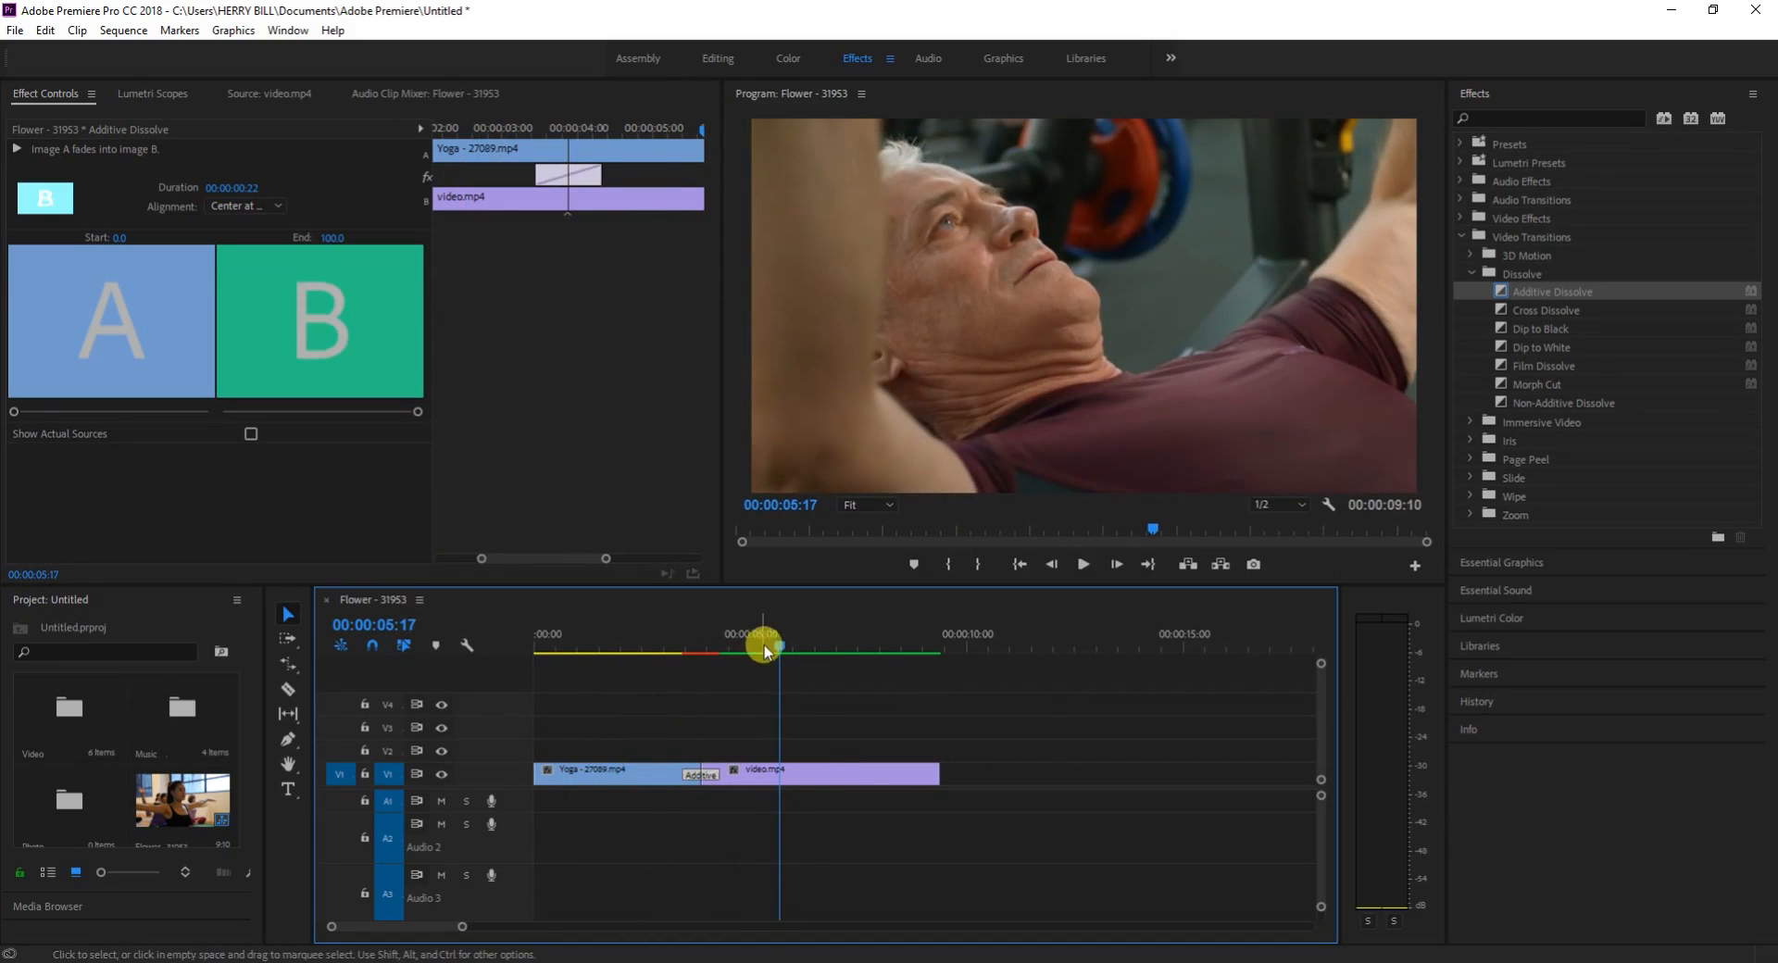
left_click_drag(774, 643, 663, 656)
key("space")
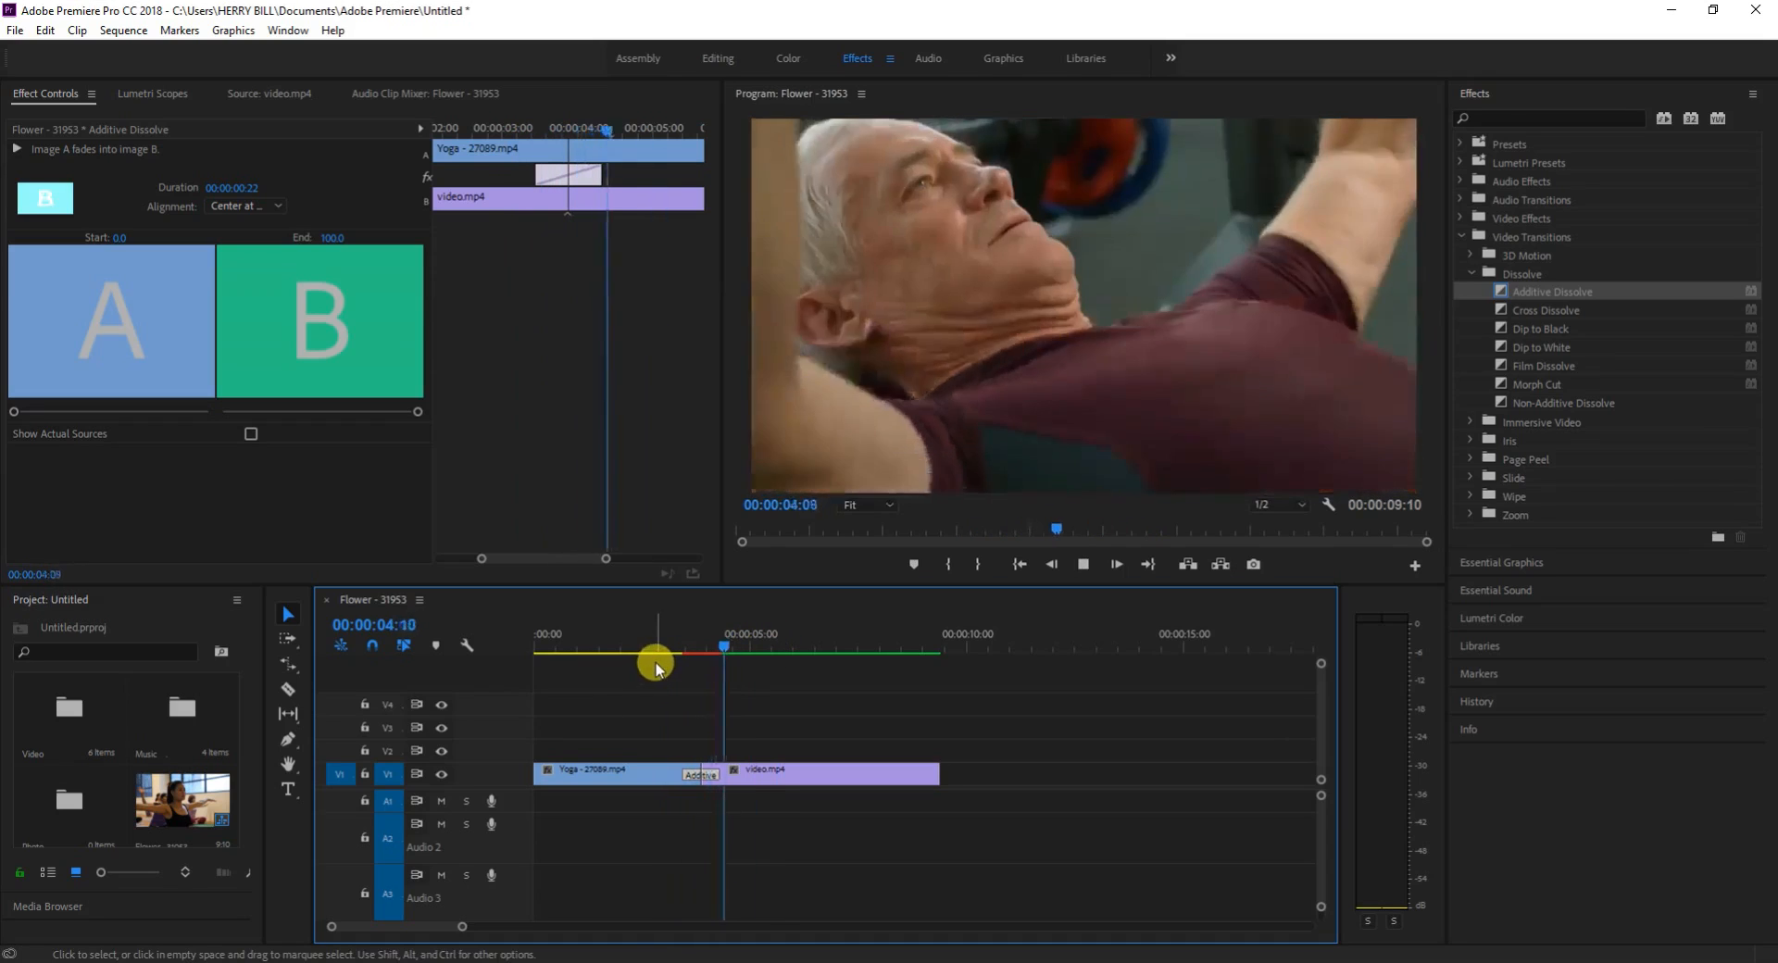
key("space")
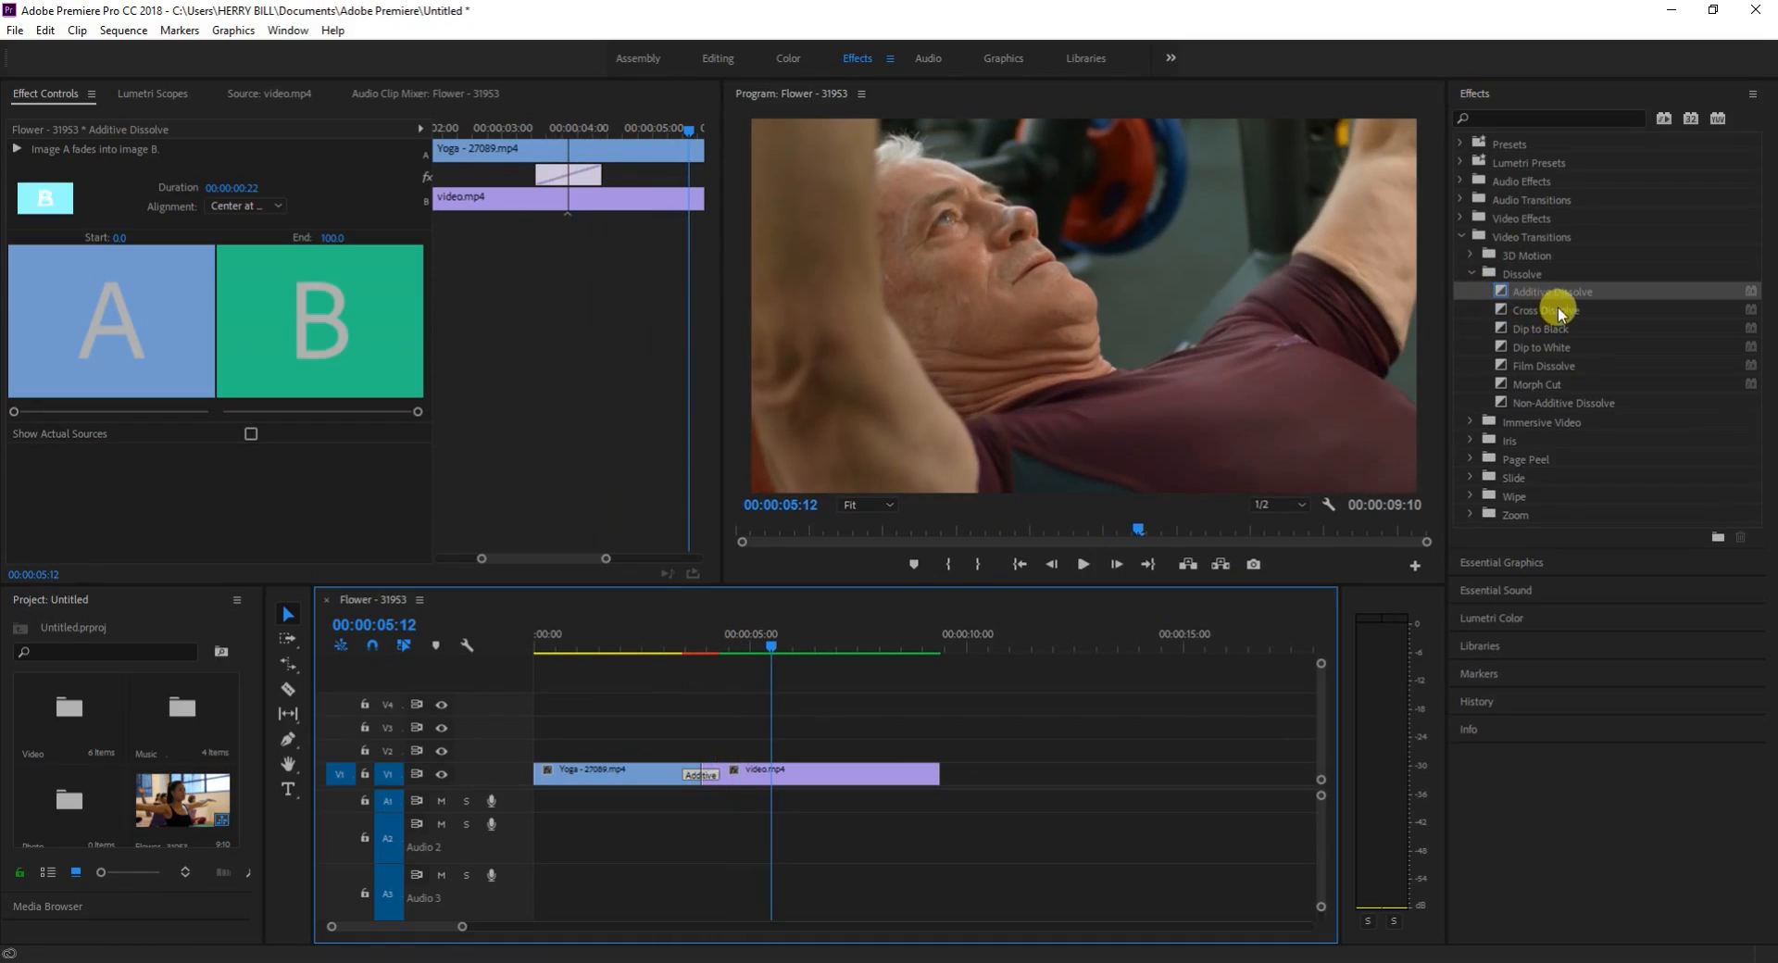
Set Cross Dissolve as the default video transition.
left_click(1535, 313)
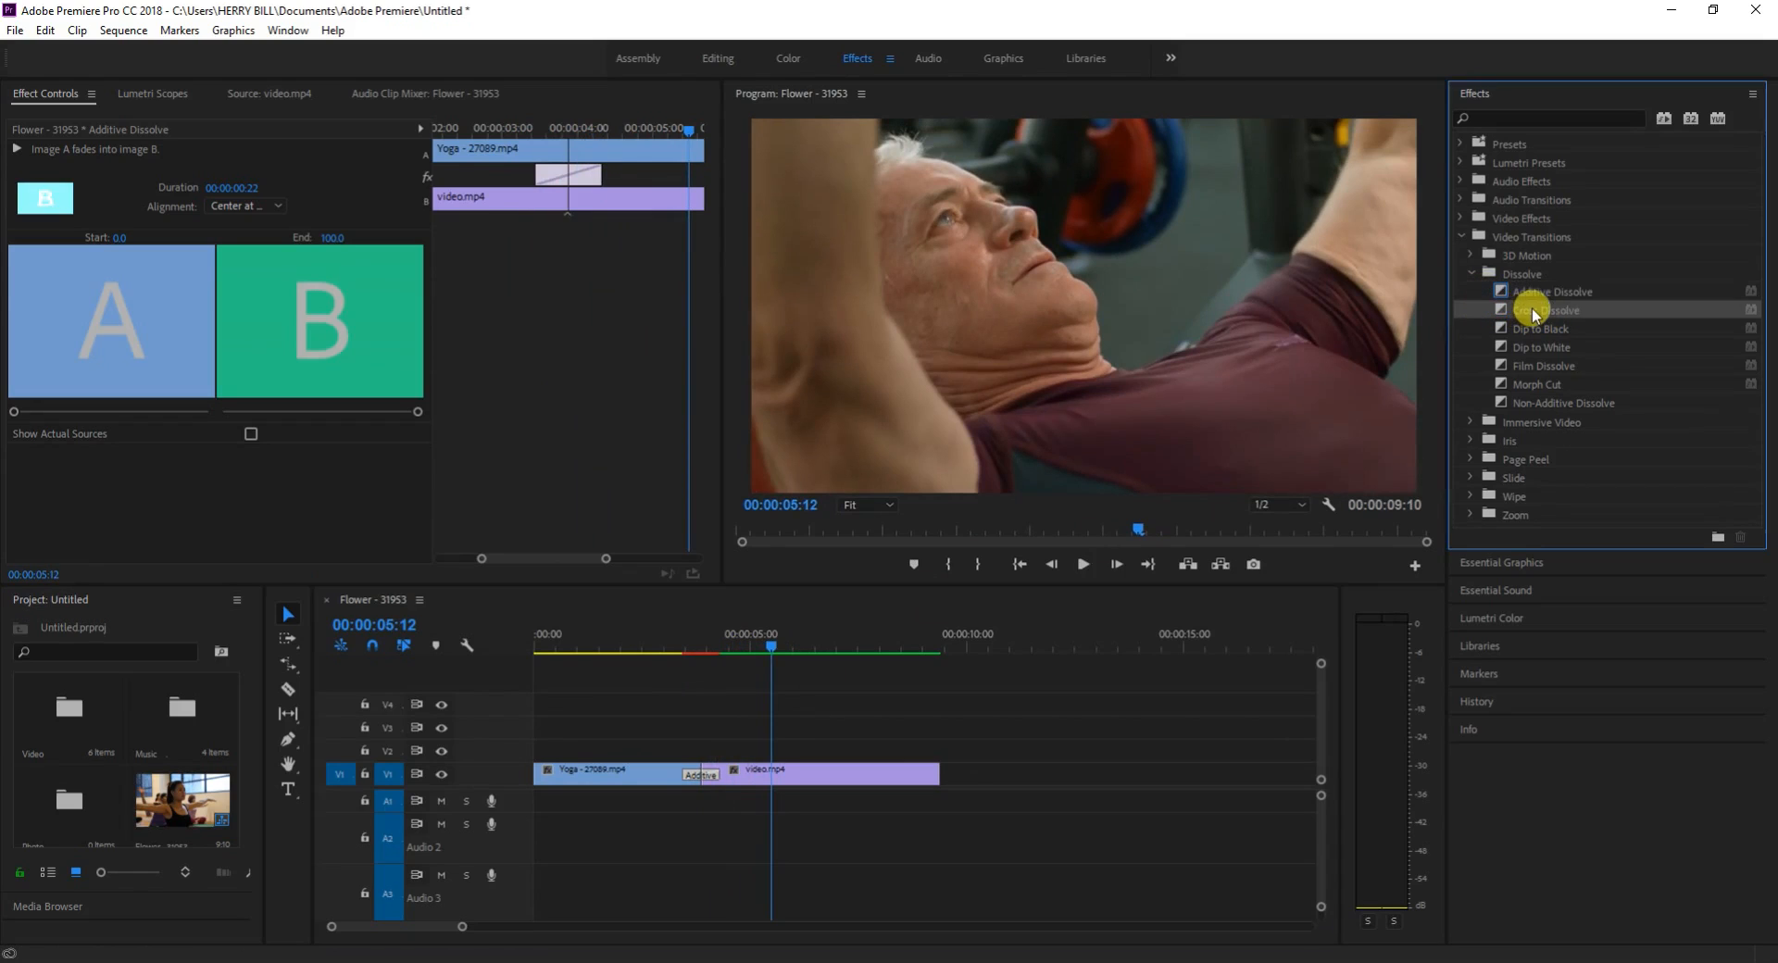
right_click(1535, 313)
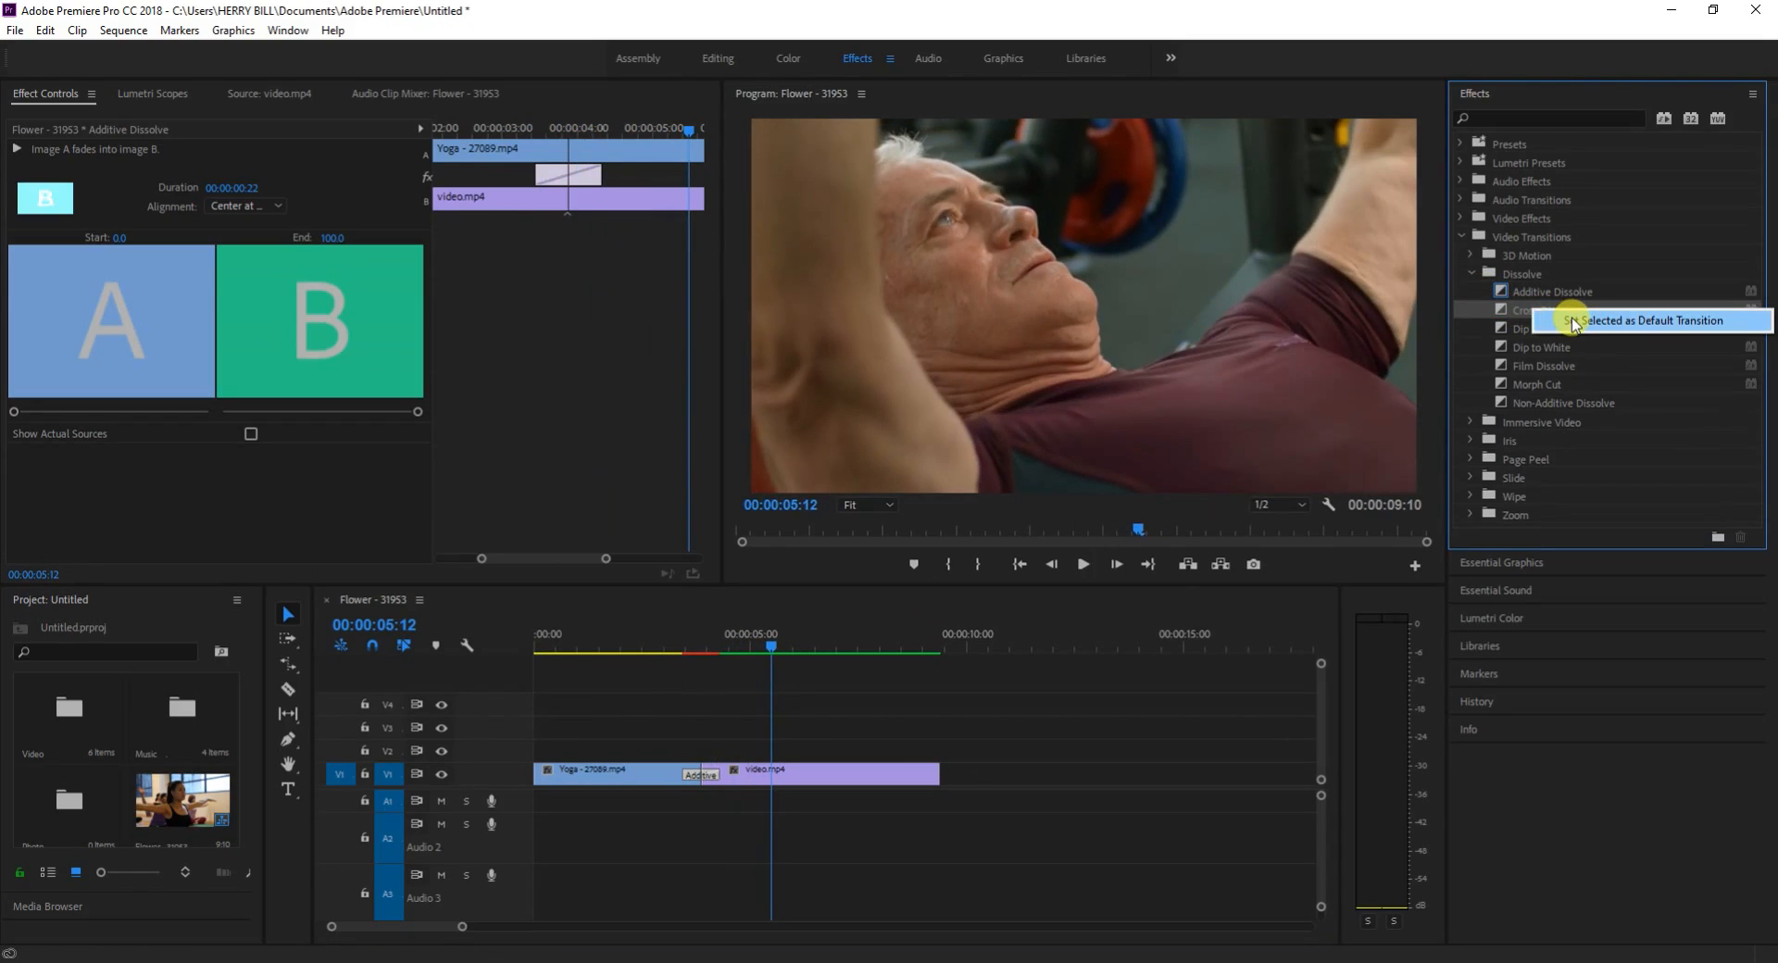
left_click(1572, 320)
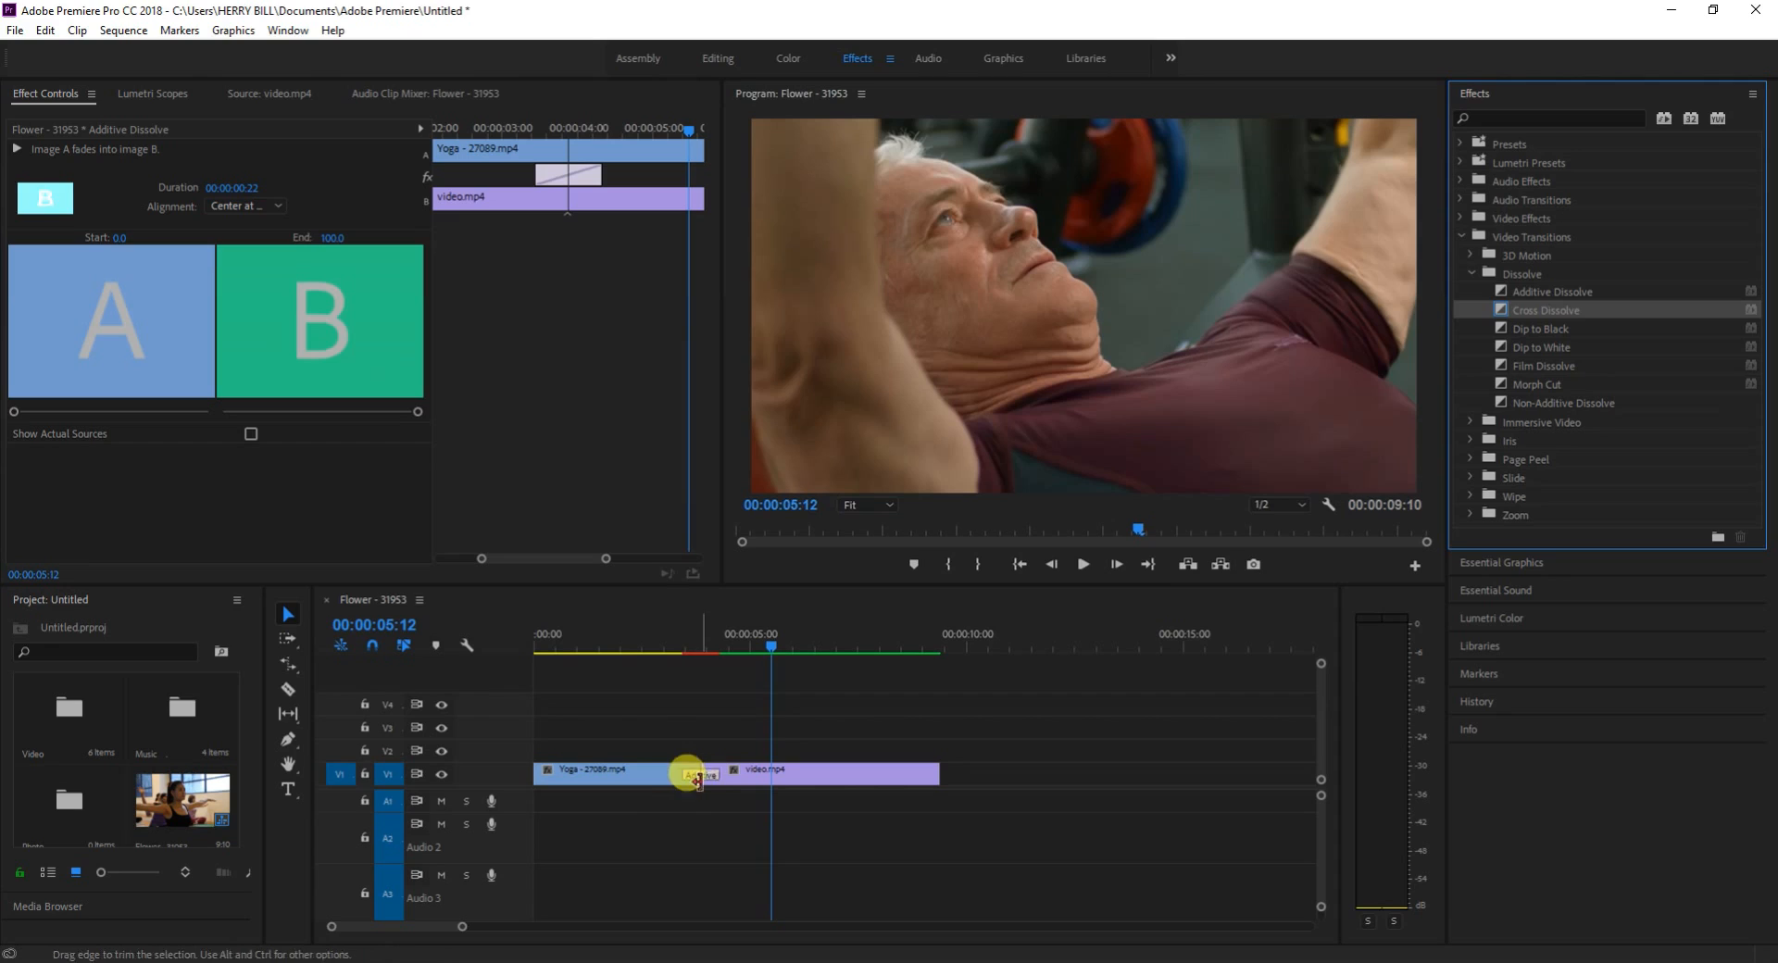
left_click(697, 784)
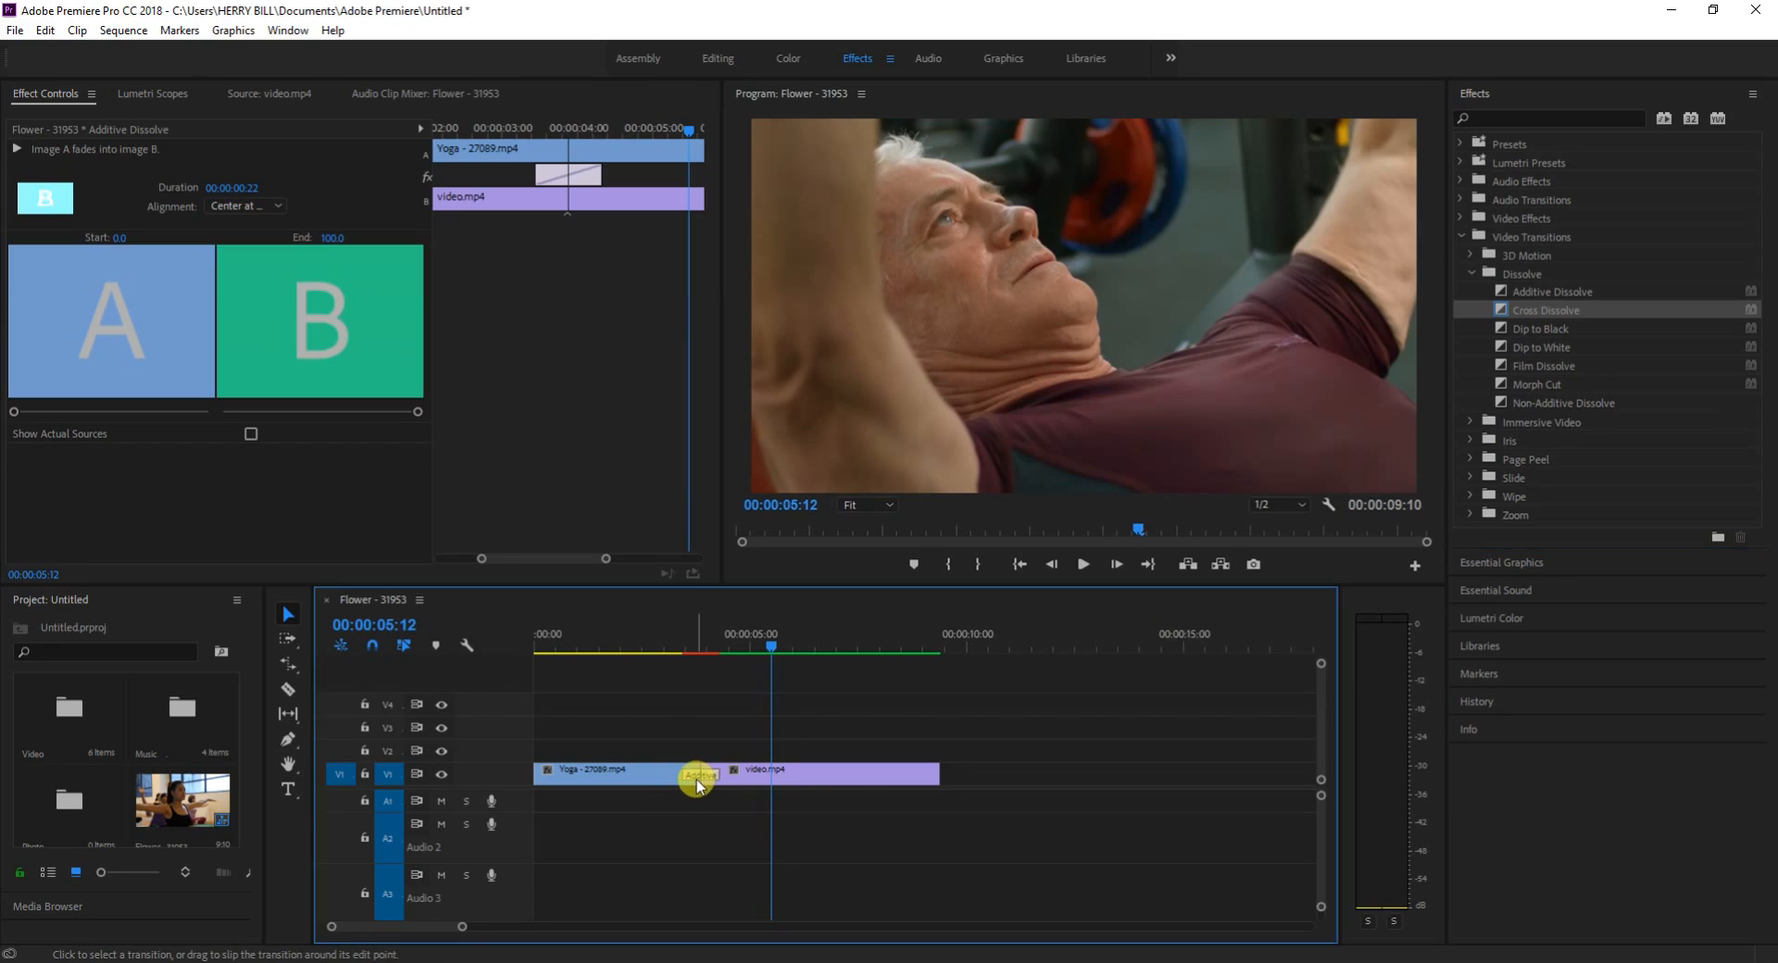
right_click(699, 780)
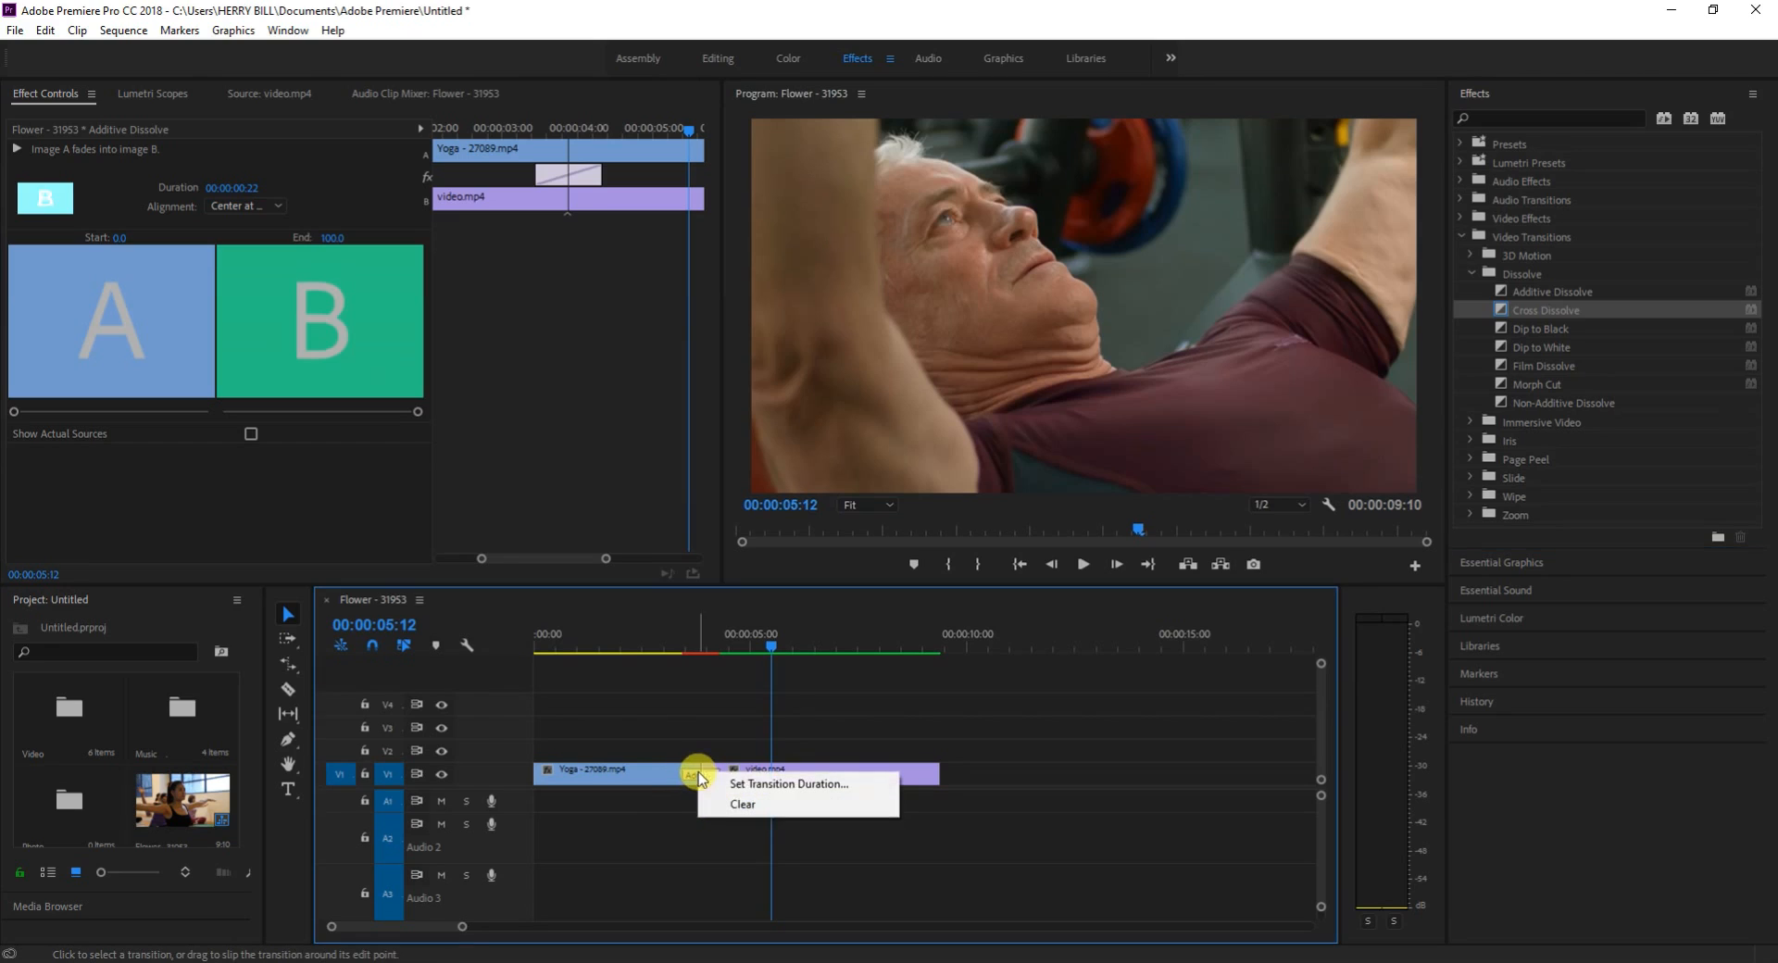
left_click(690, 777)
right_click(690, 778)
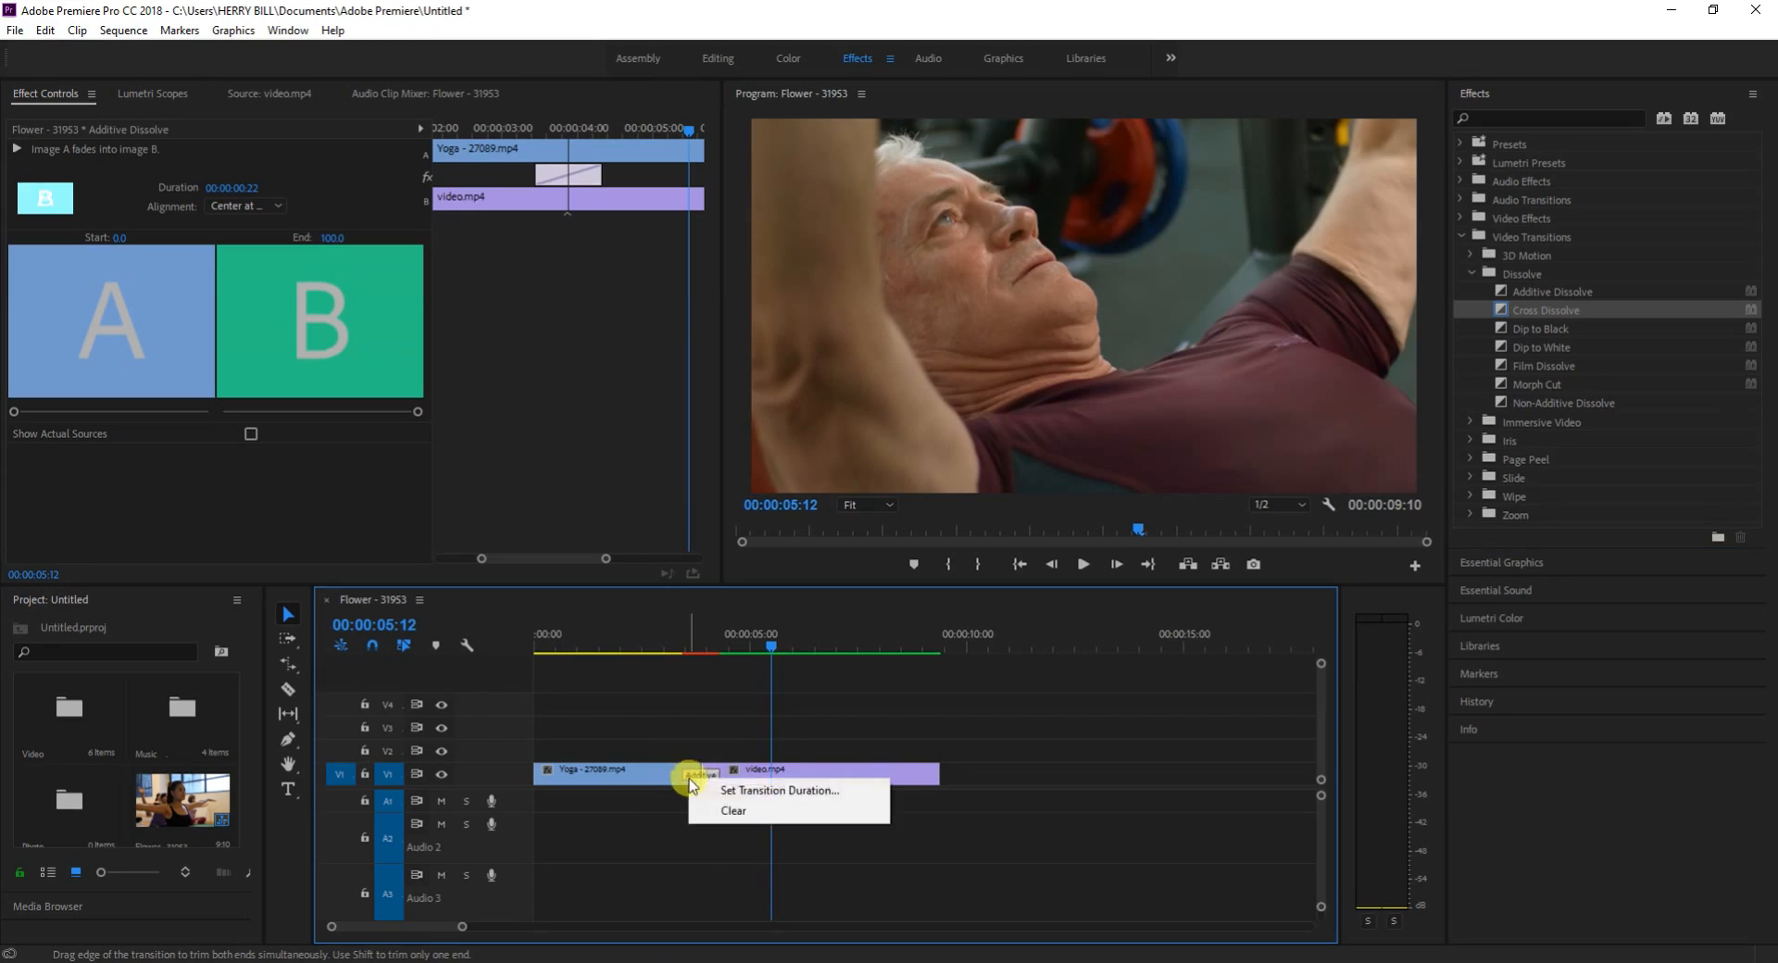
left_click(672, 822)
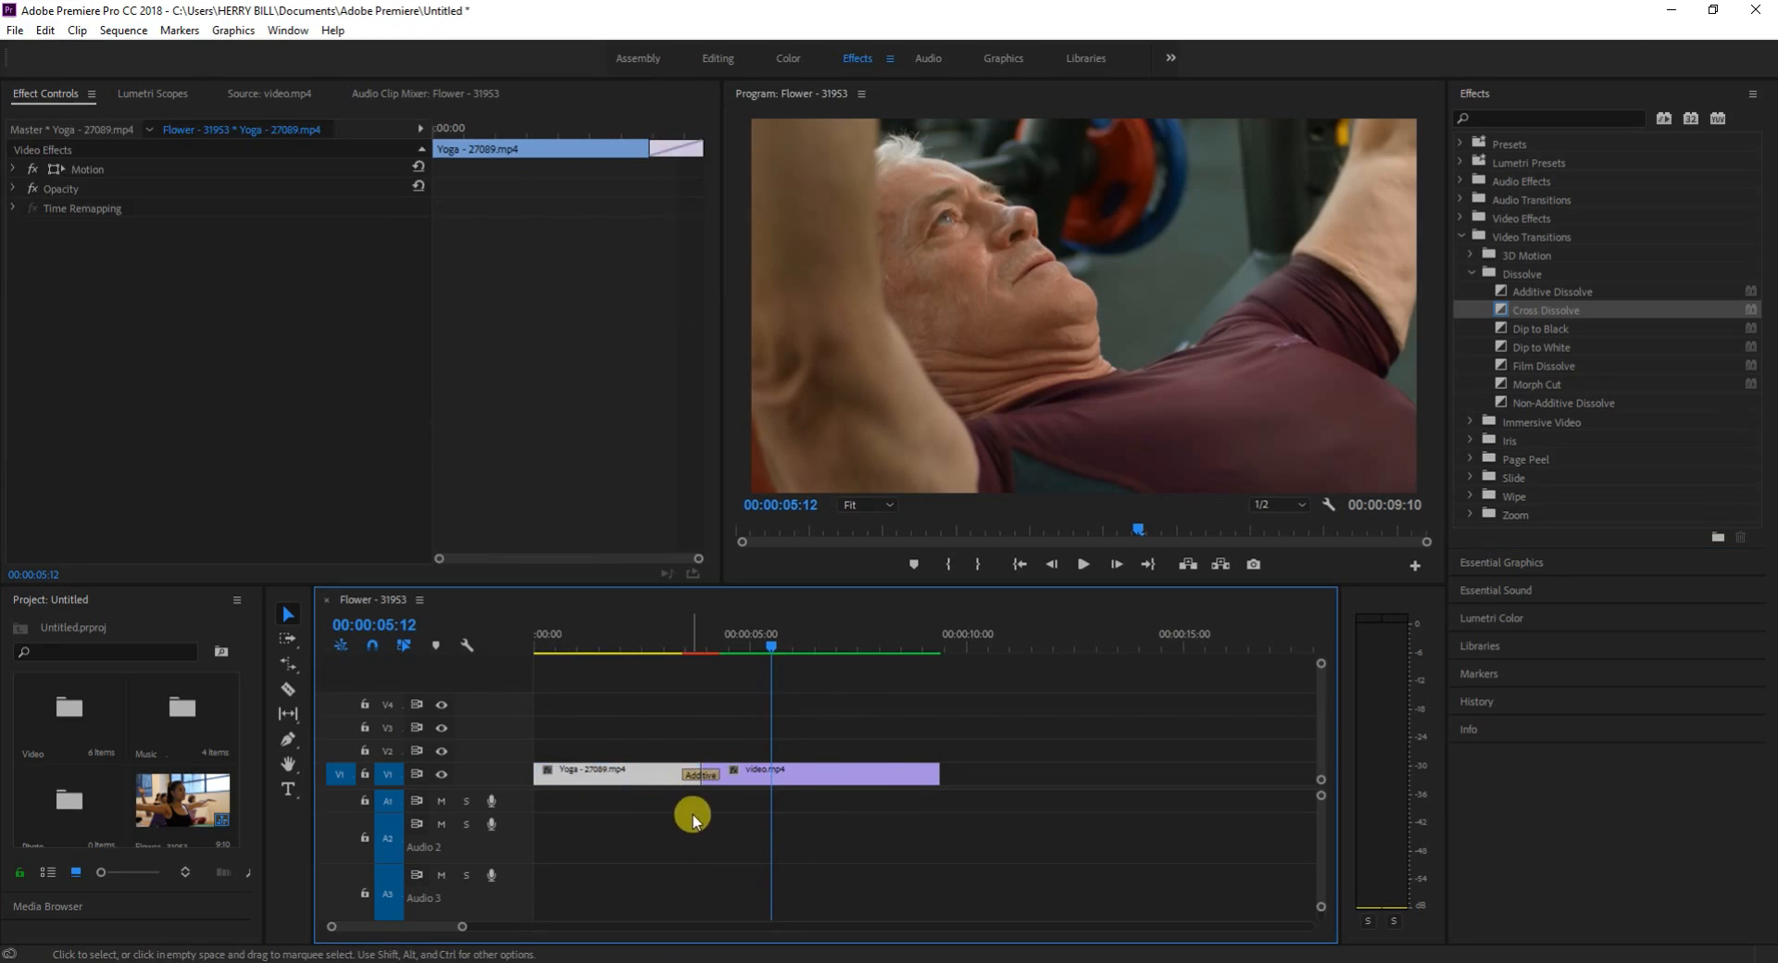
Replace the Additive Dissolve at the cut on V1 by applying the default Cross Dissolve transition.
left_click(704, 776)
right_click(698, 783)
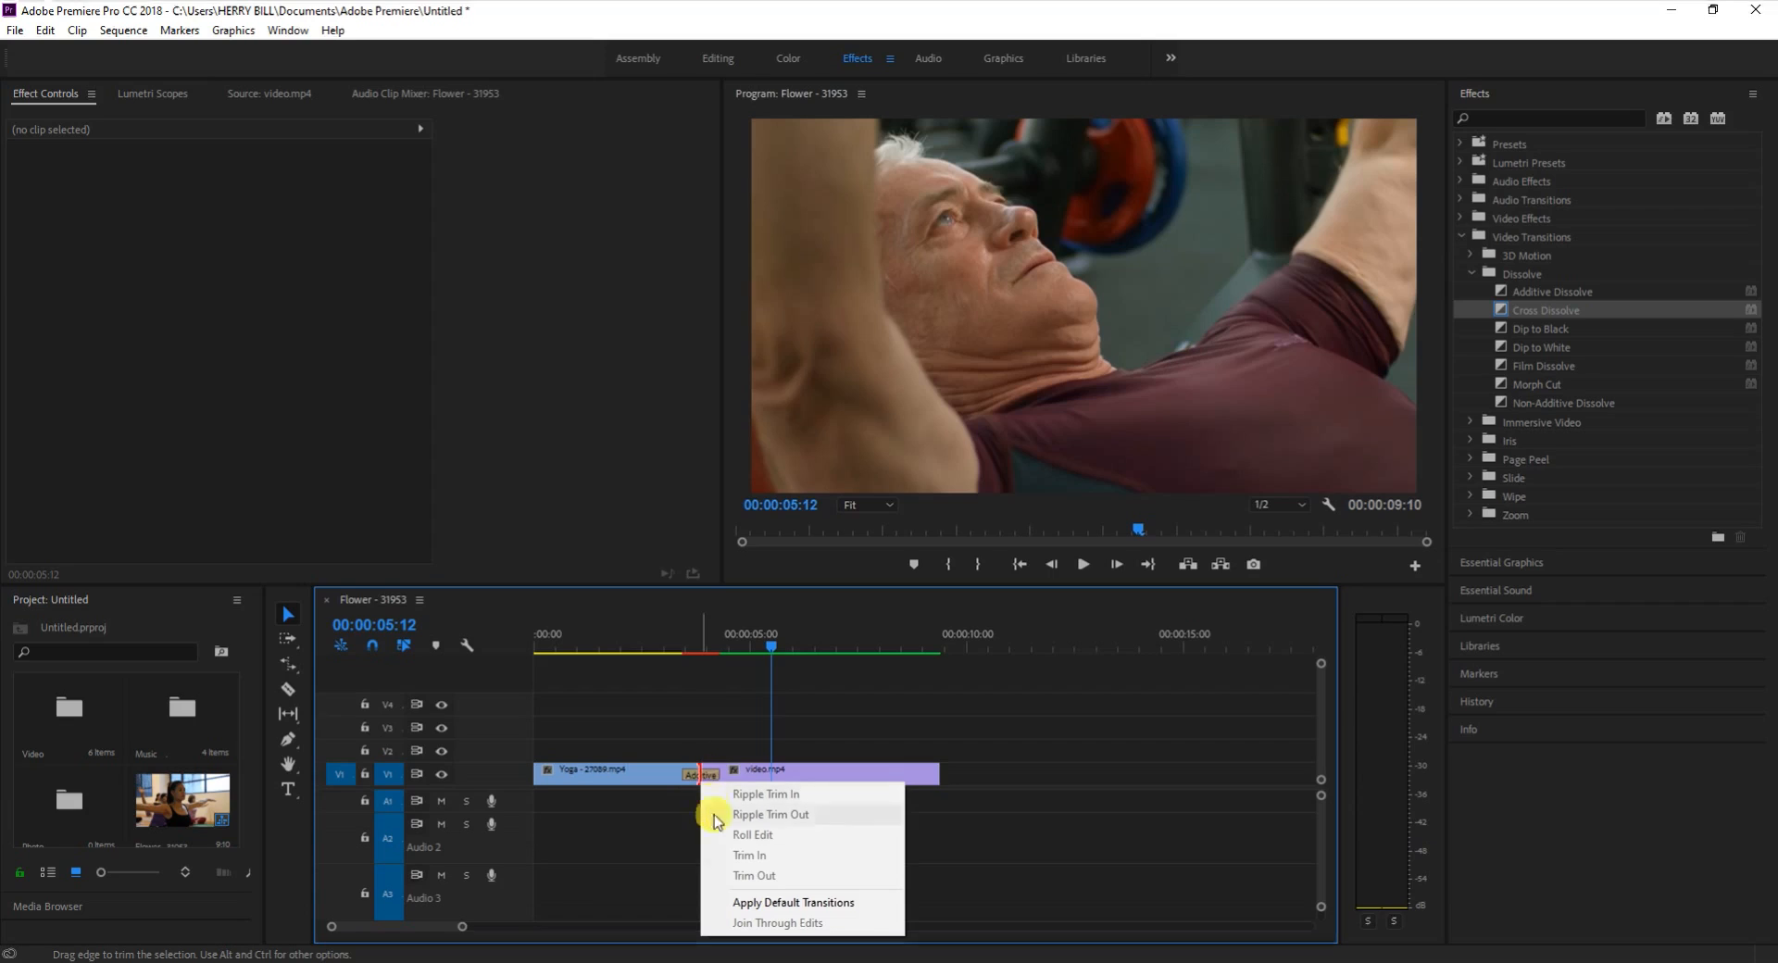
left_click(804, 904)
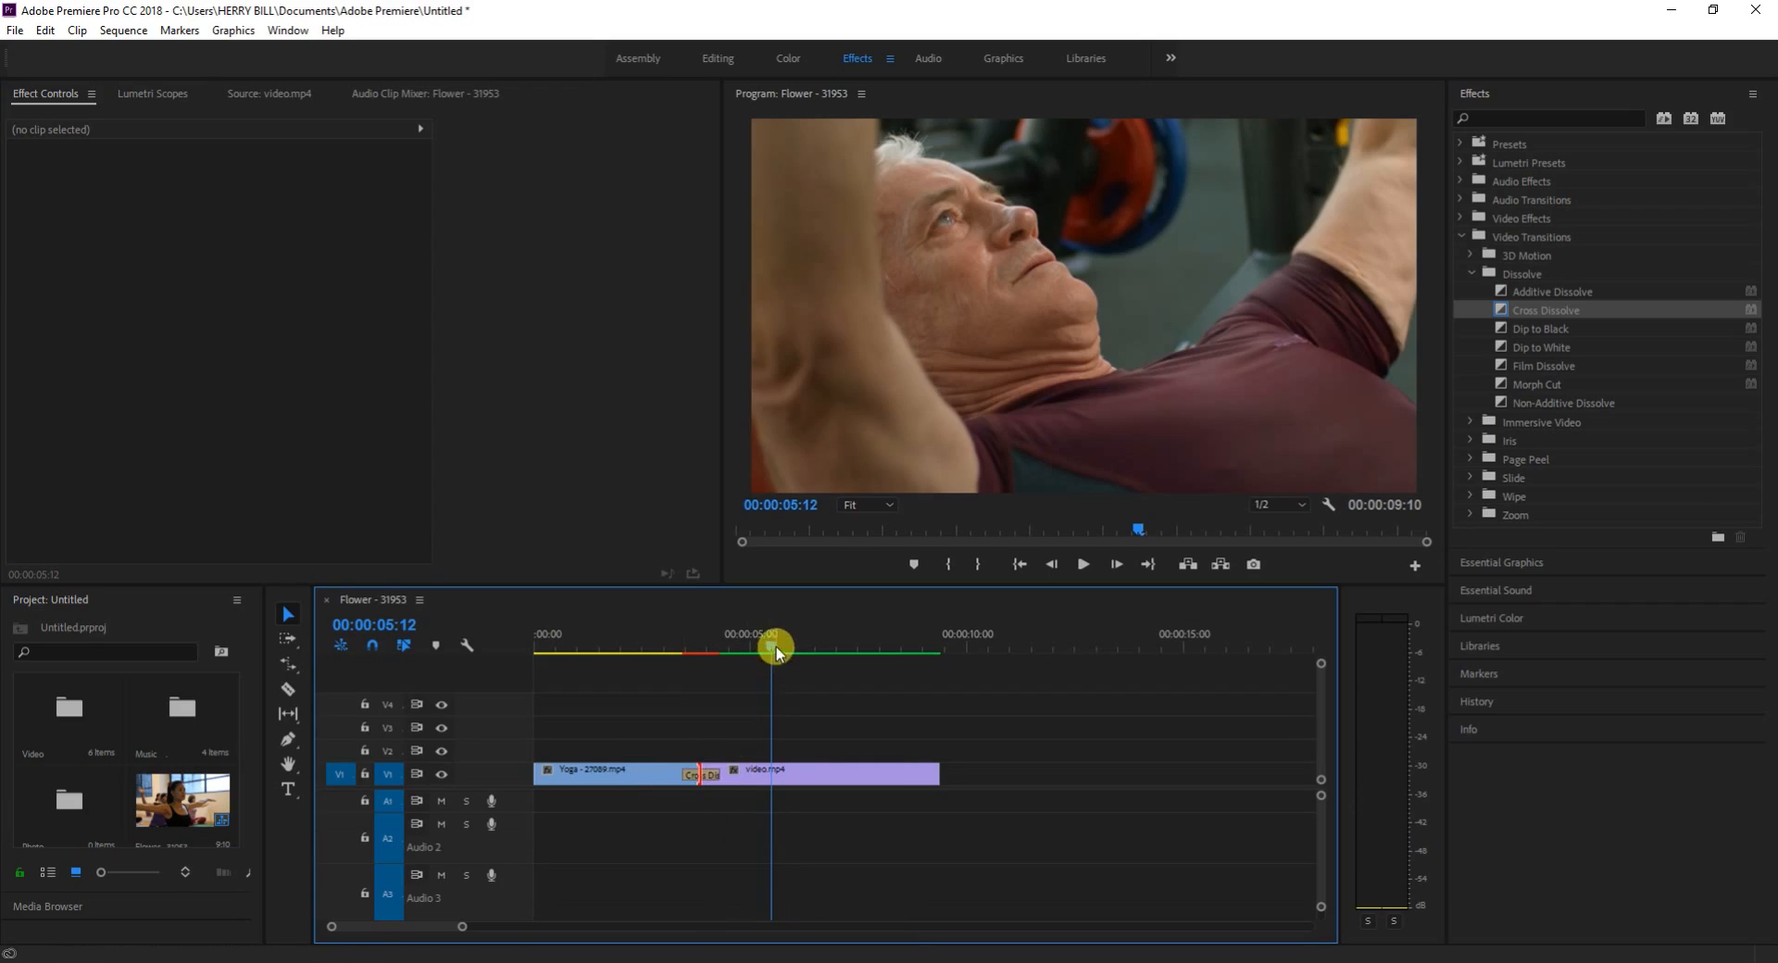
Play back the Cross Dissolve from about 00:00:03:03, just before the cut, skipping the preview render.
left_click_drag(776, 647, 674, 649)
key("Return")
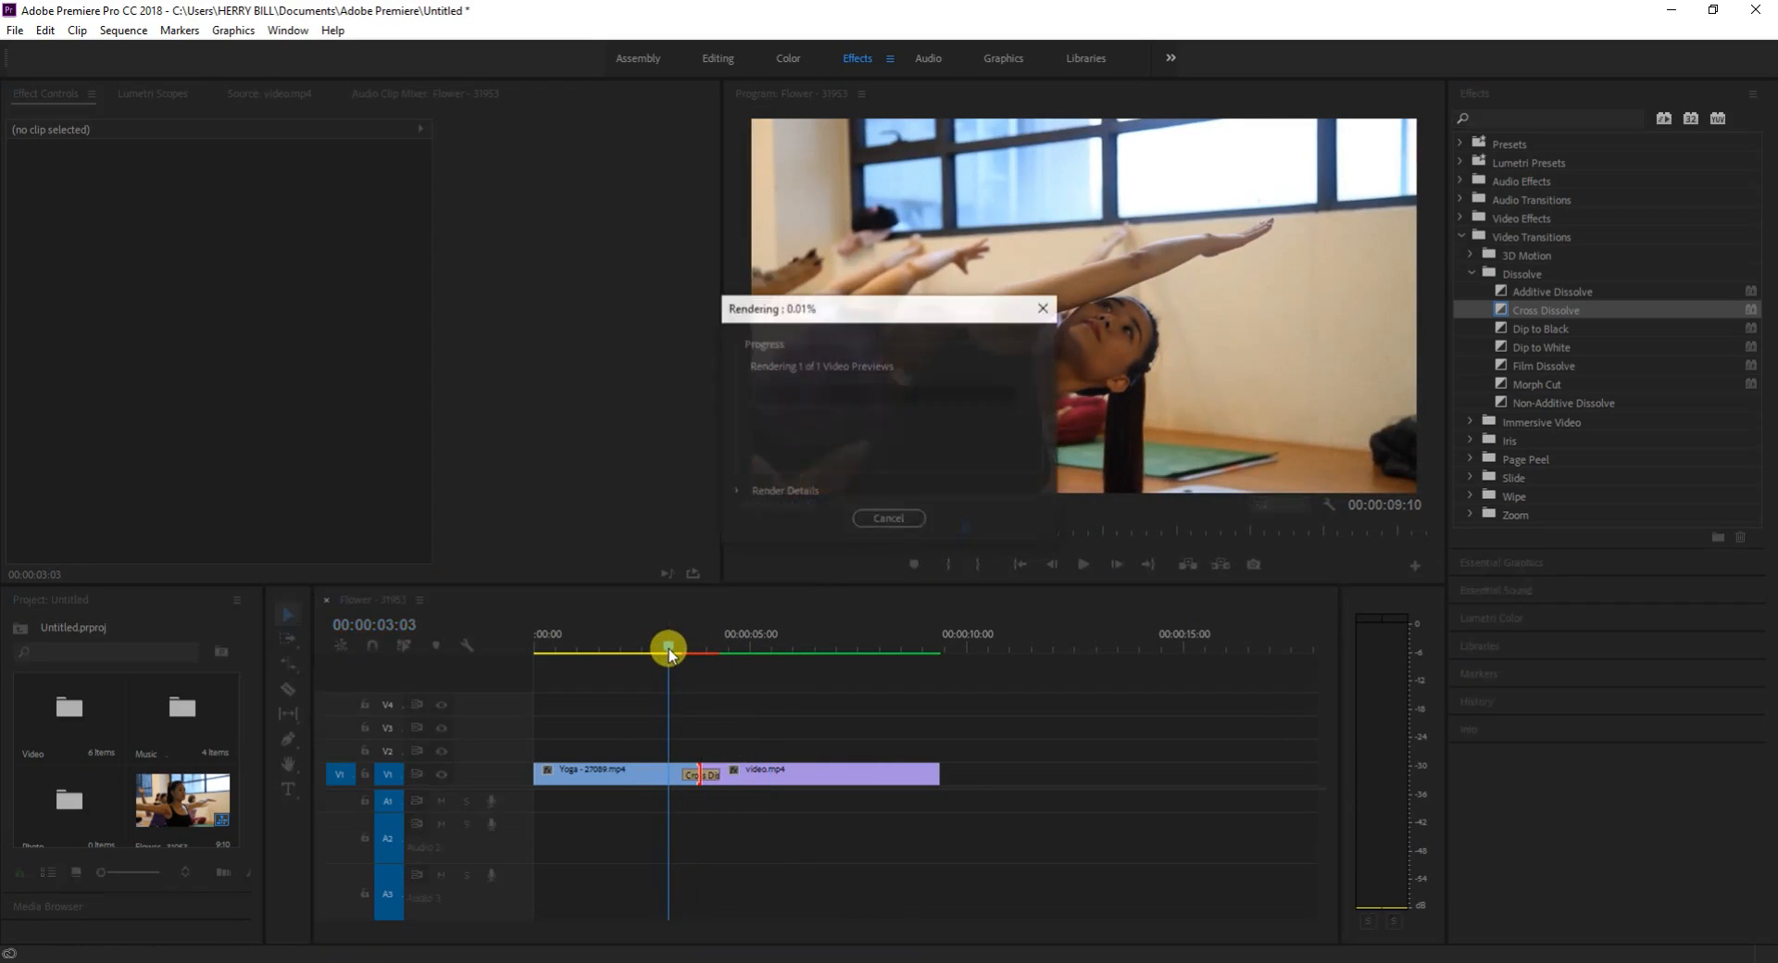
left_click(1047, 307)
key("space")
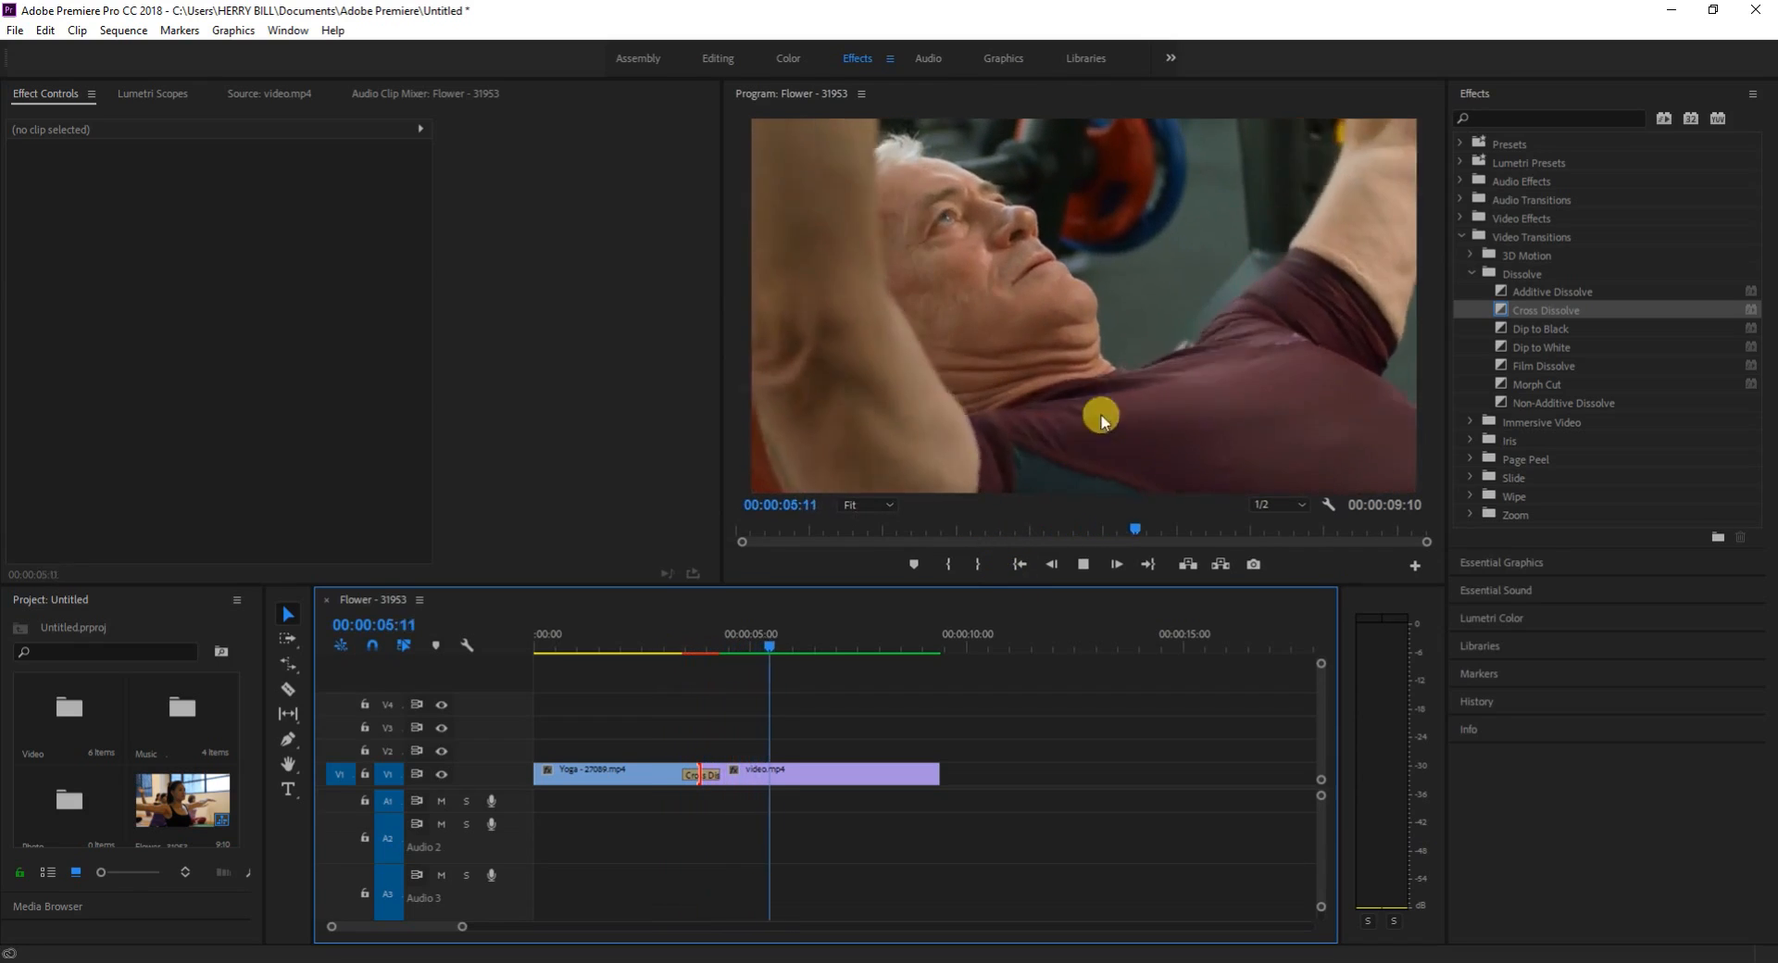
key("space")
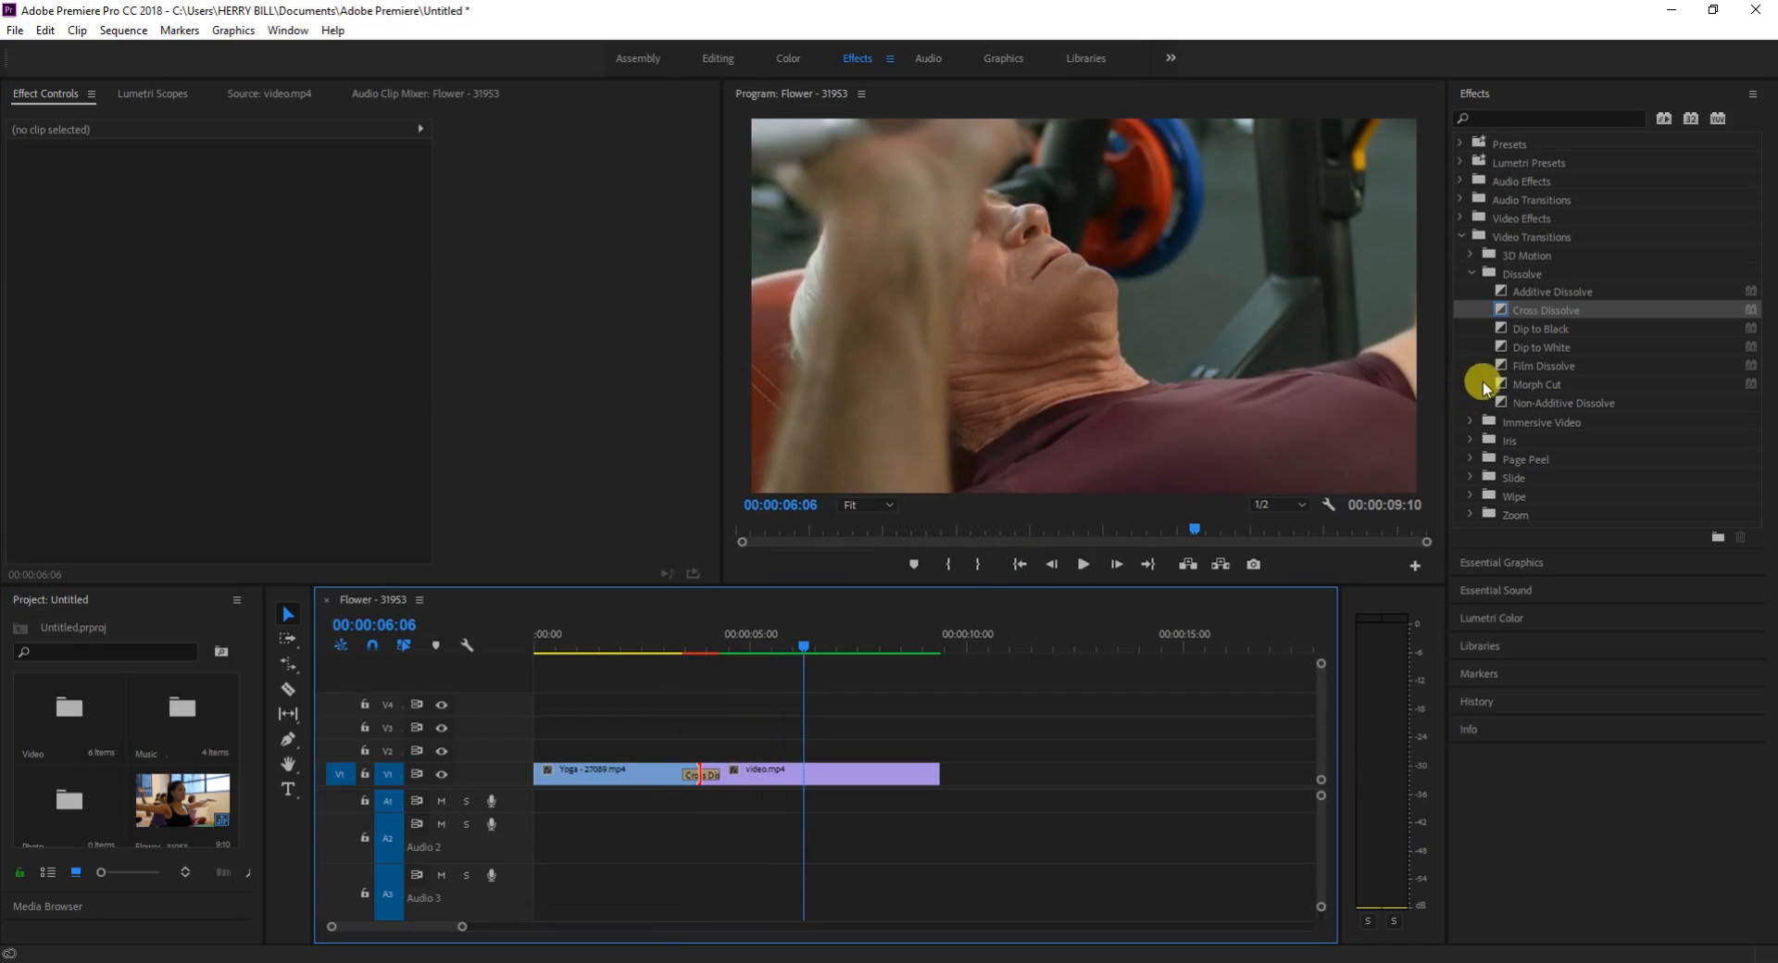
Set Morph Cut as the default video transition.
left_click(1507, 389)
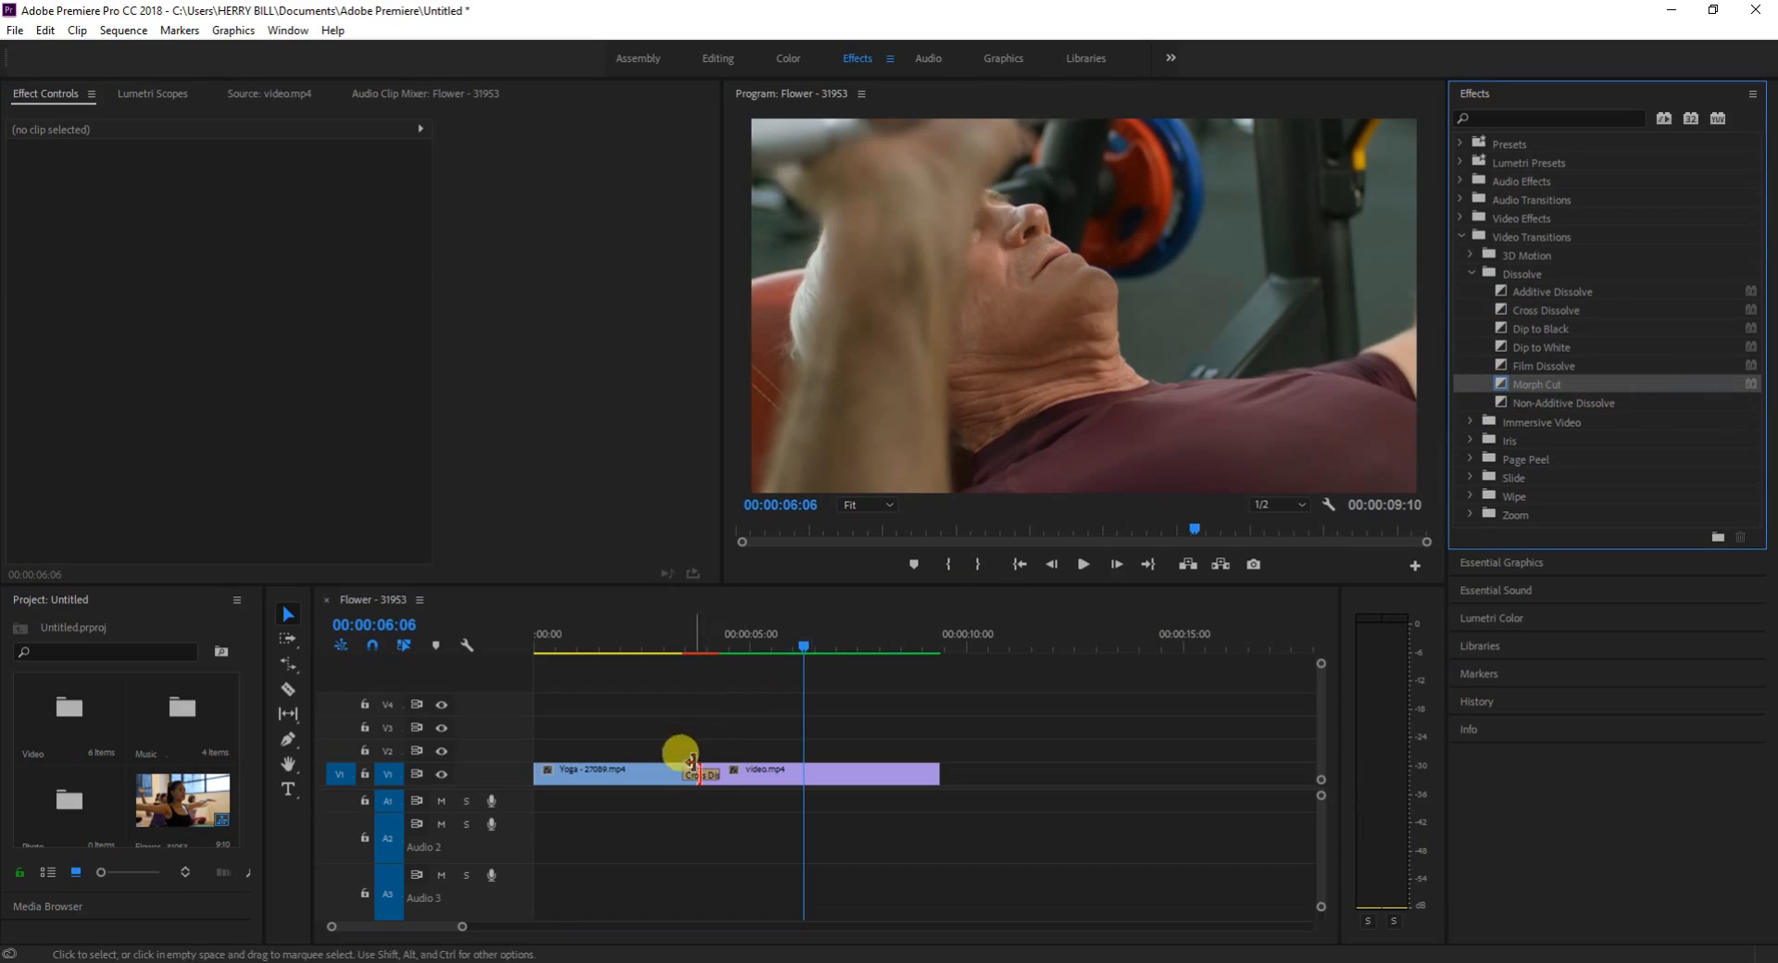
left_click(700, 778)
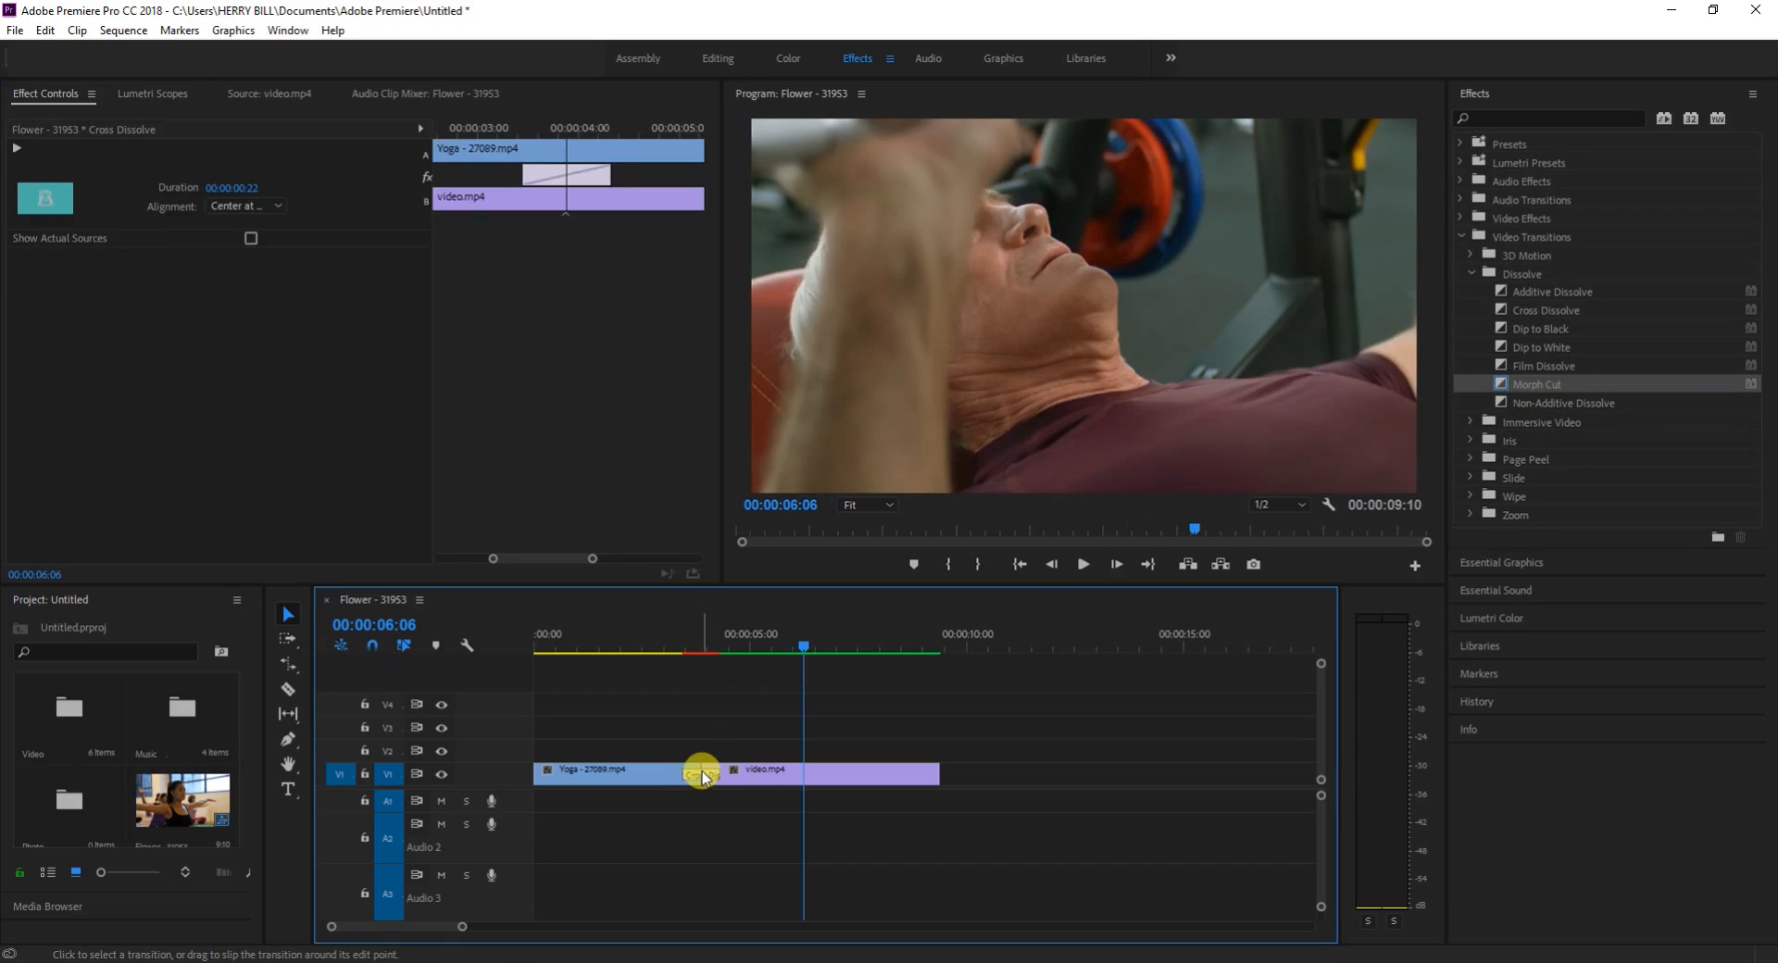
double_click(701, 774)
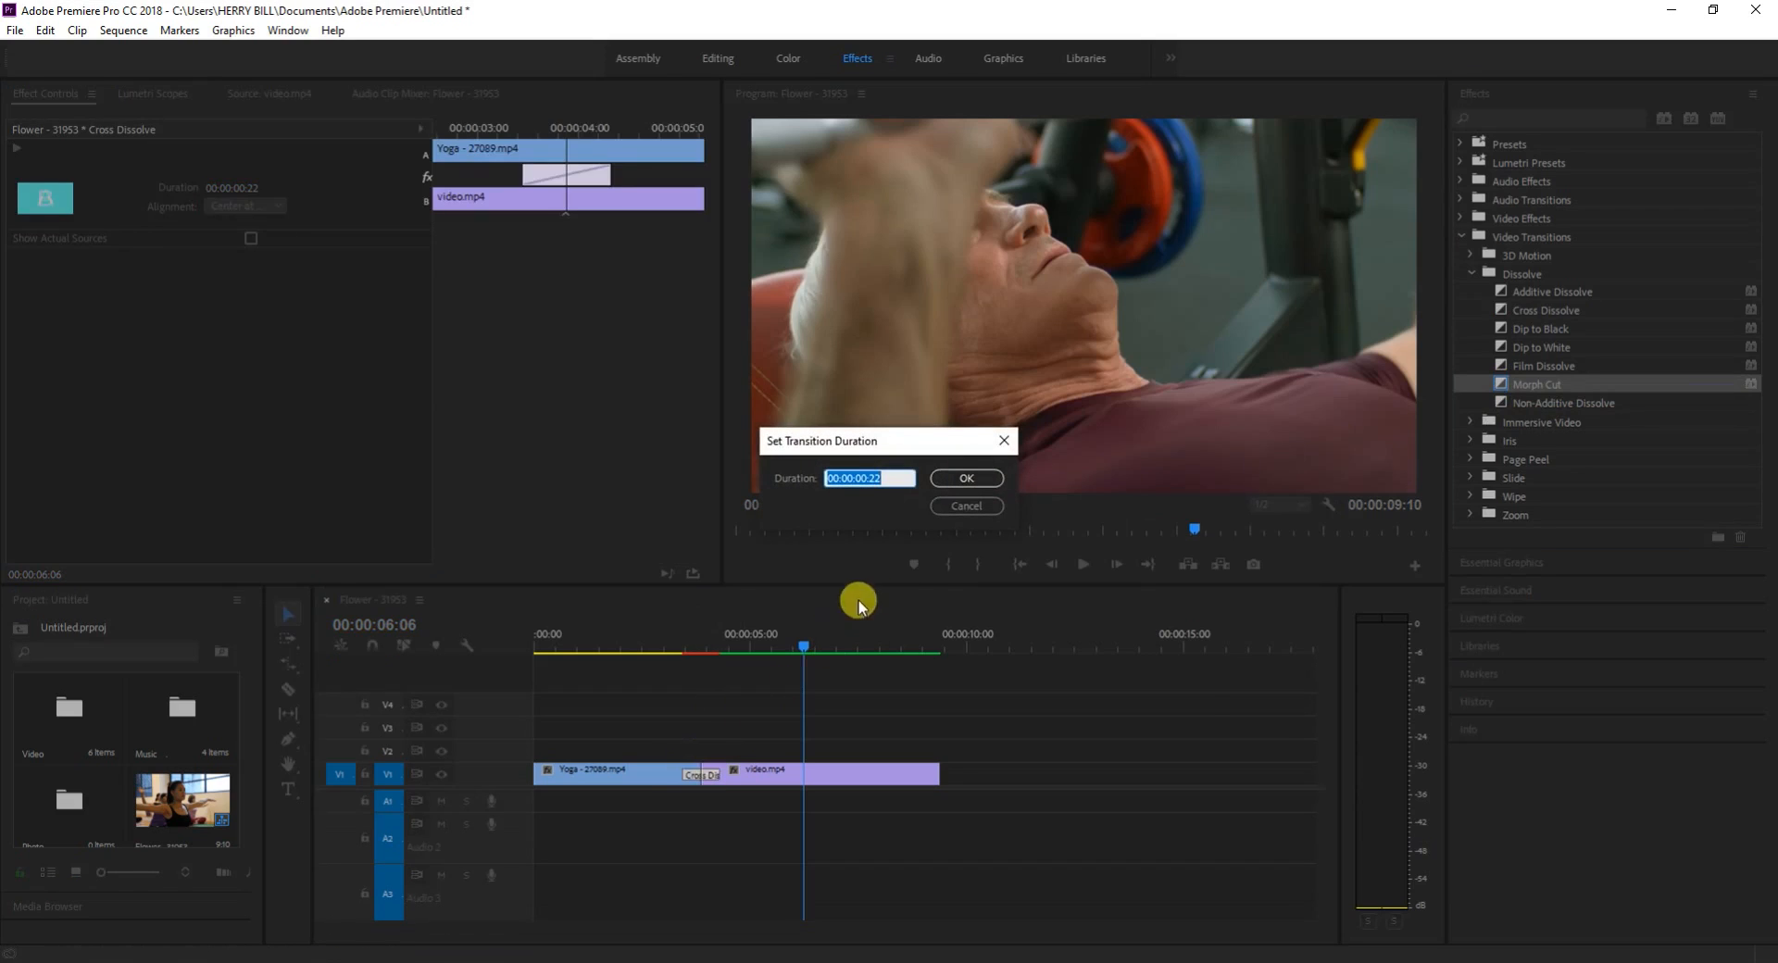
left_click(965, 506)
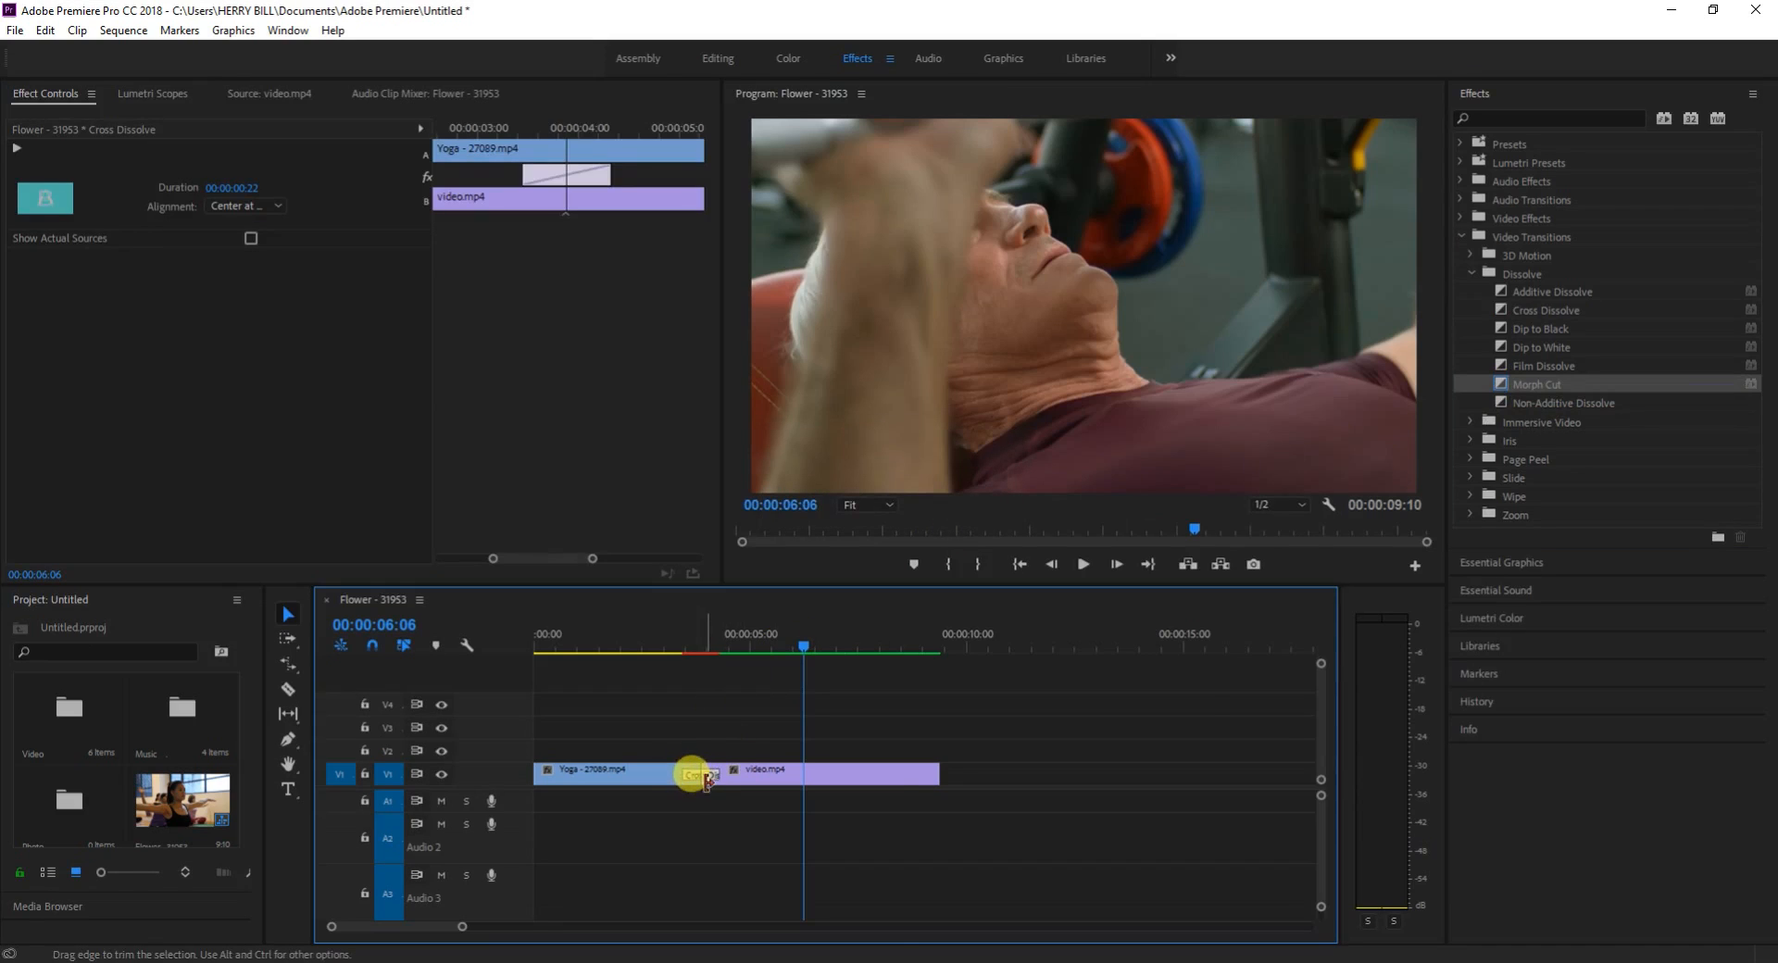
Apply the default Morph Cut transition at the cut on V1 and move the playhead to about 00:00:03:04.
right_click(704, 787)
left_click(792, 899)
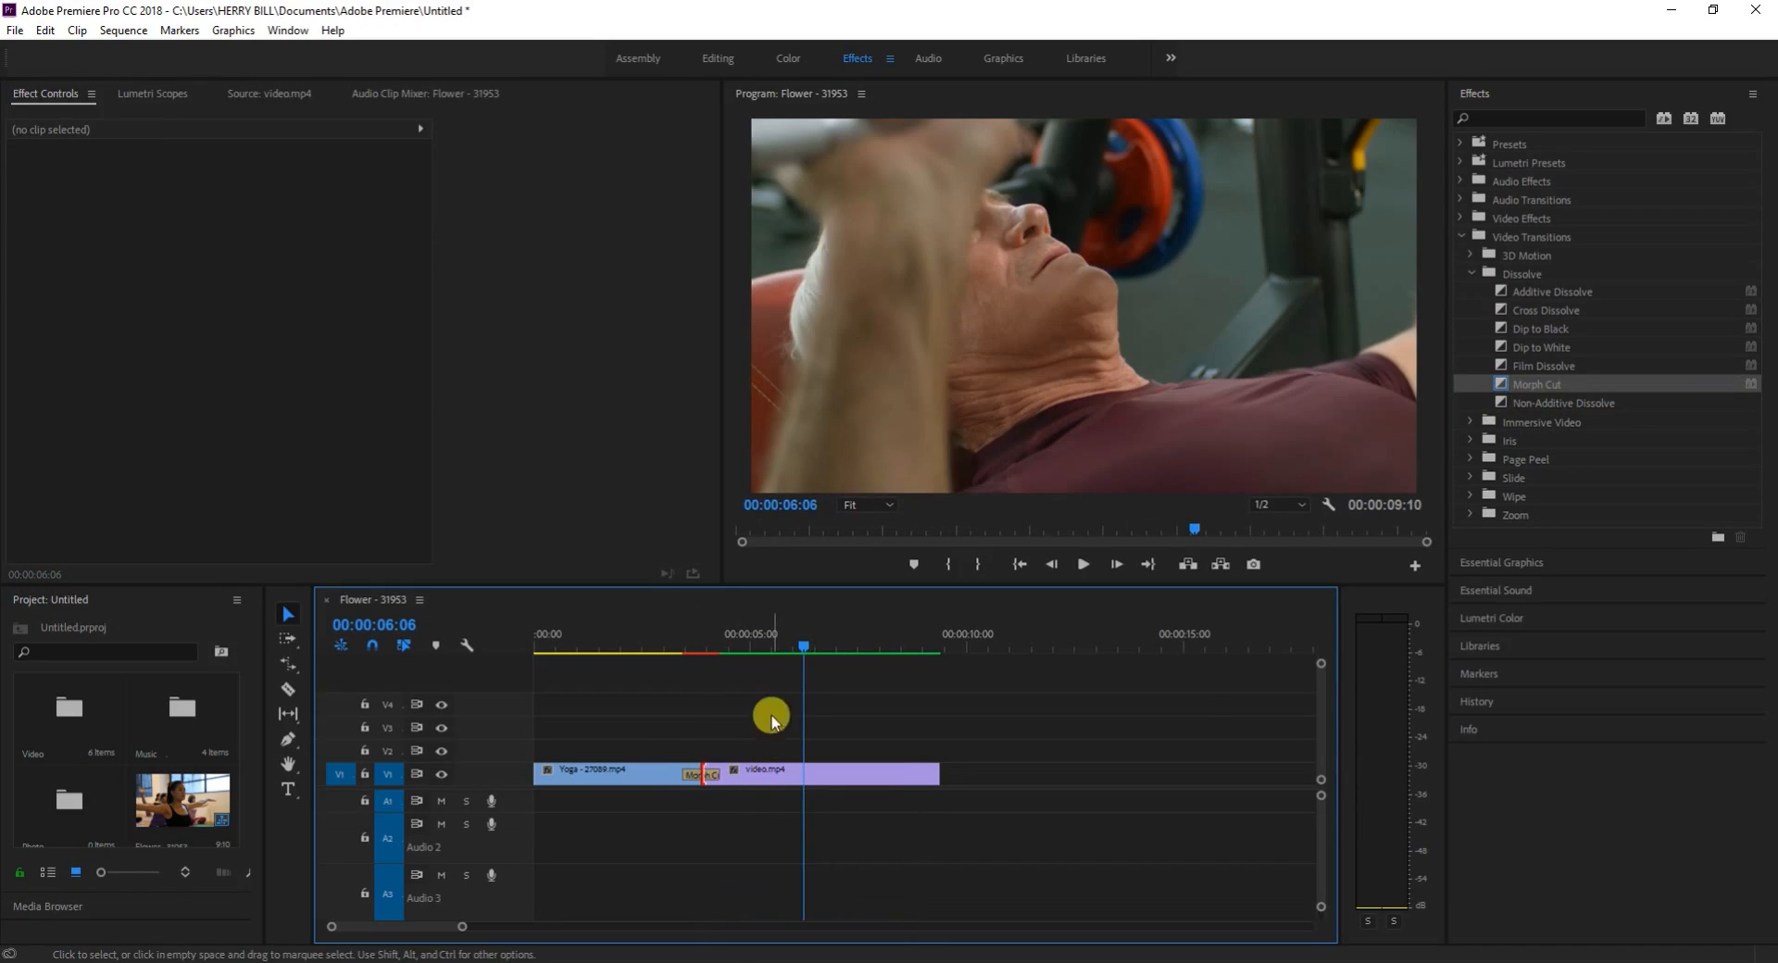
left_click_drag(804, 653, 670, 658)
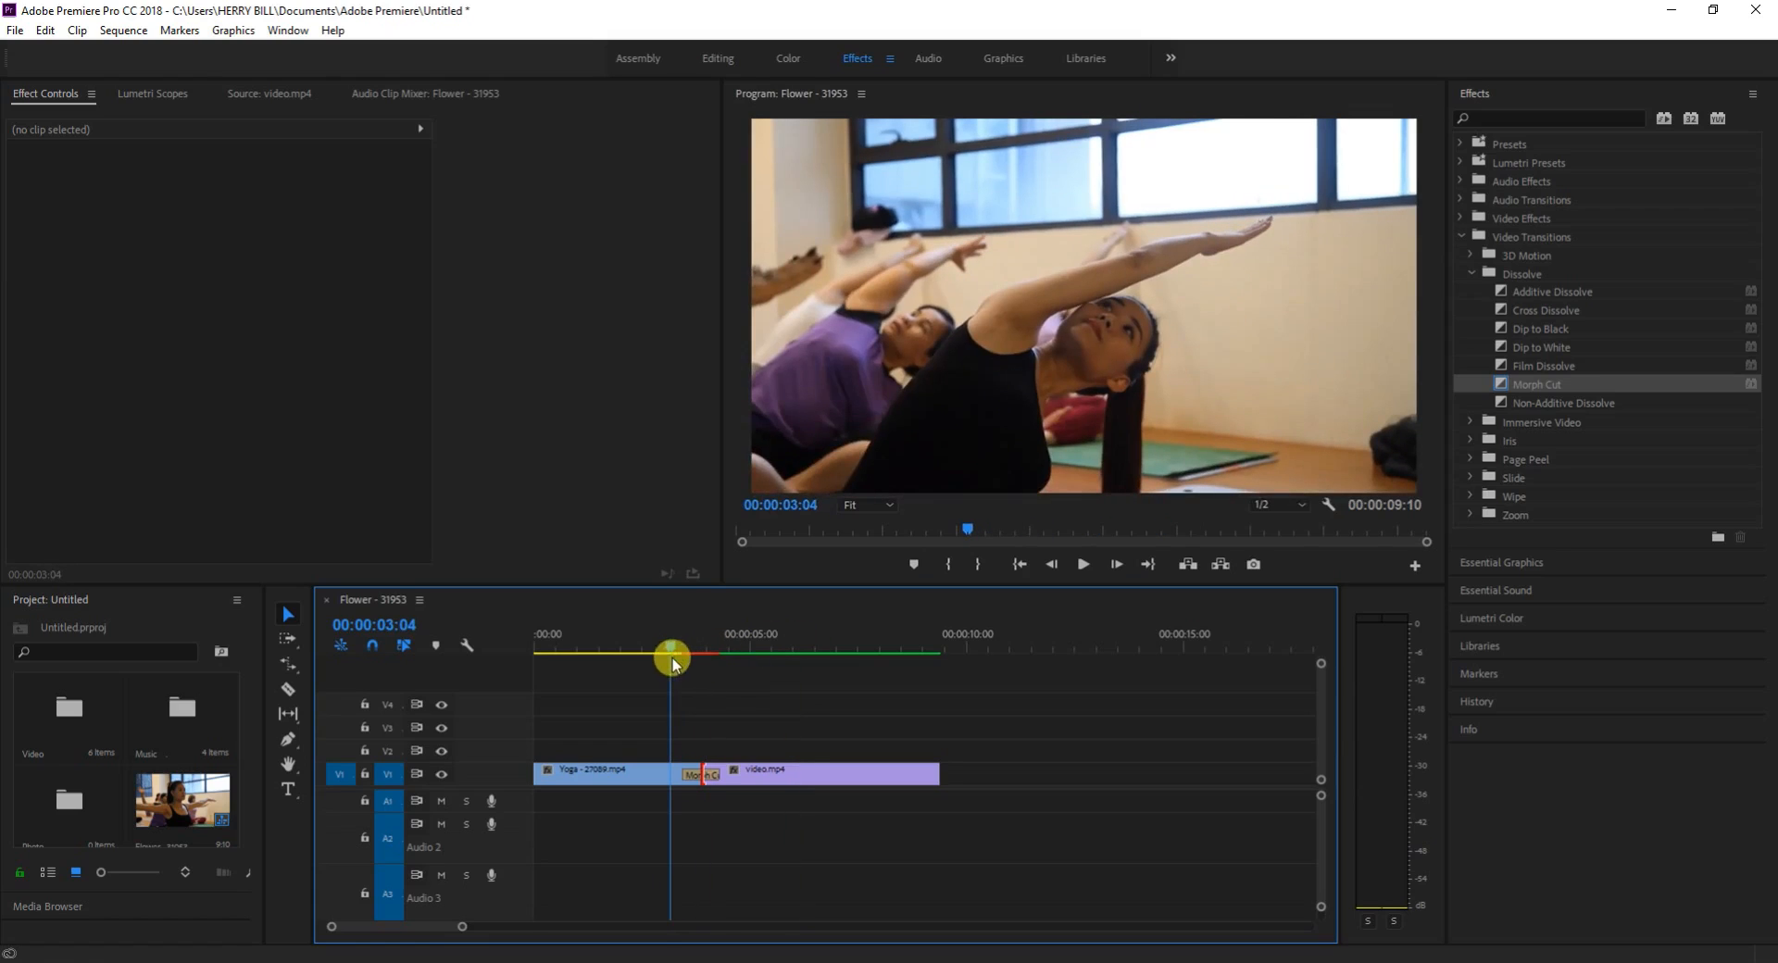
Render the preview of the Morph Cut section and play back the sequence past the cut.
key("Return")
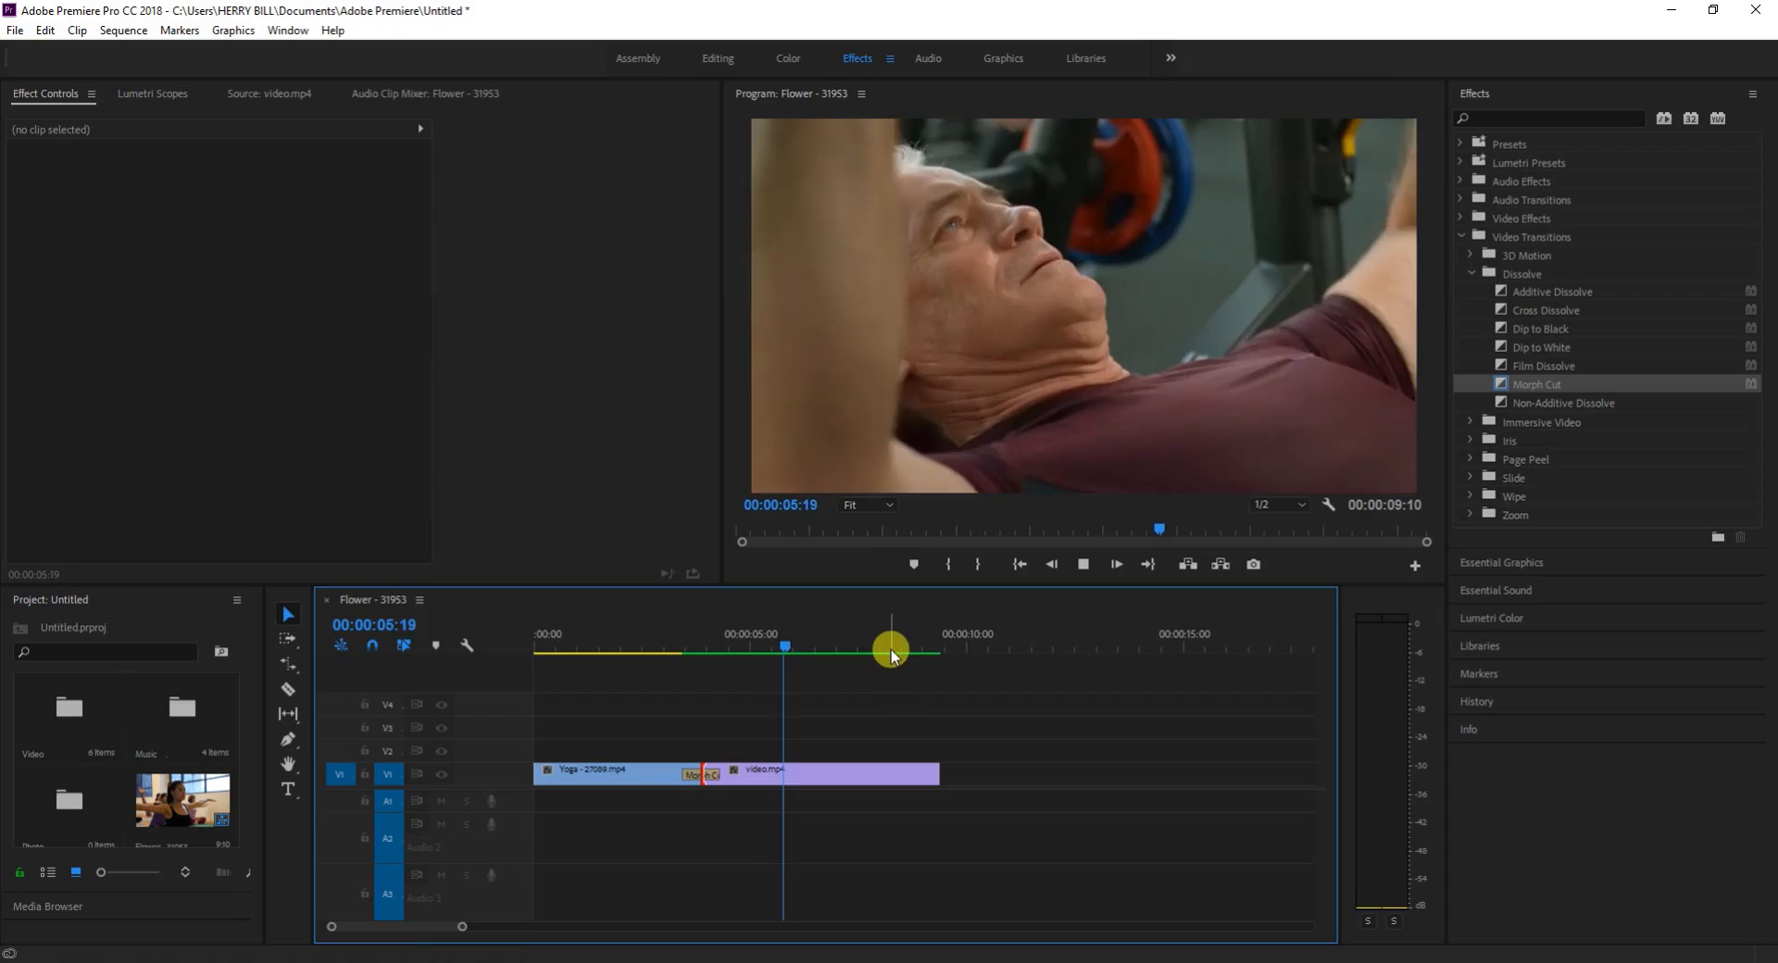
key("space")
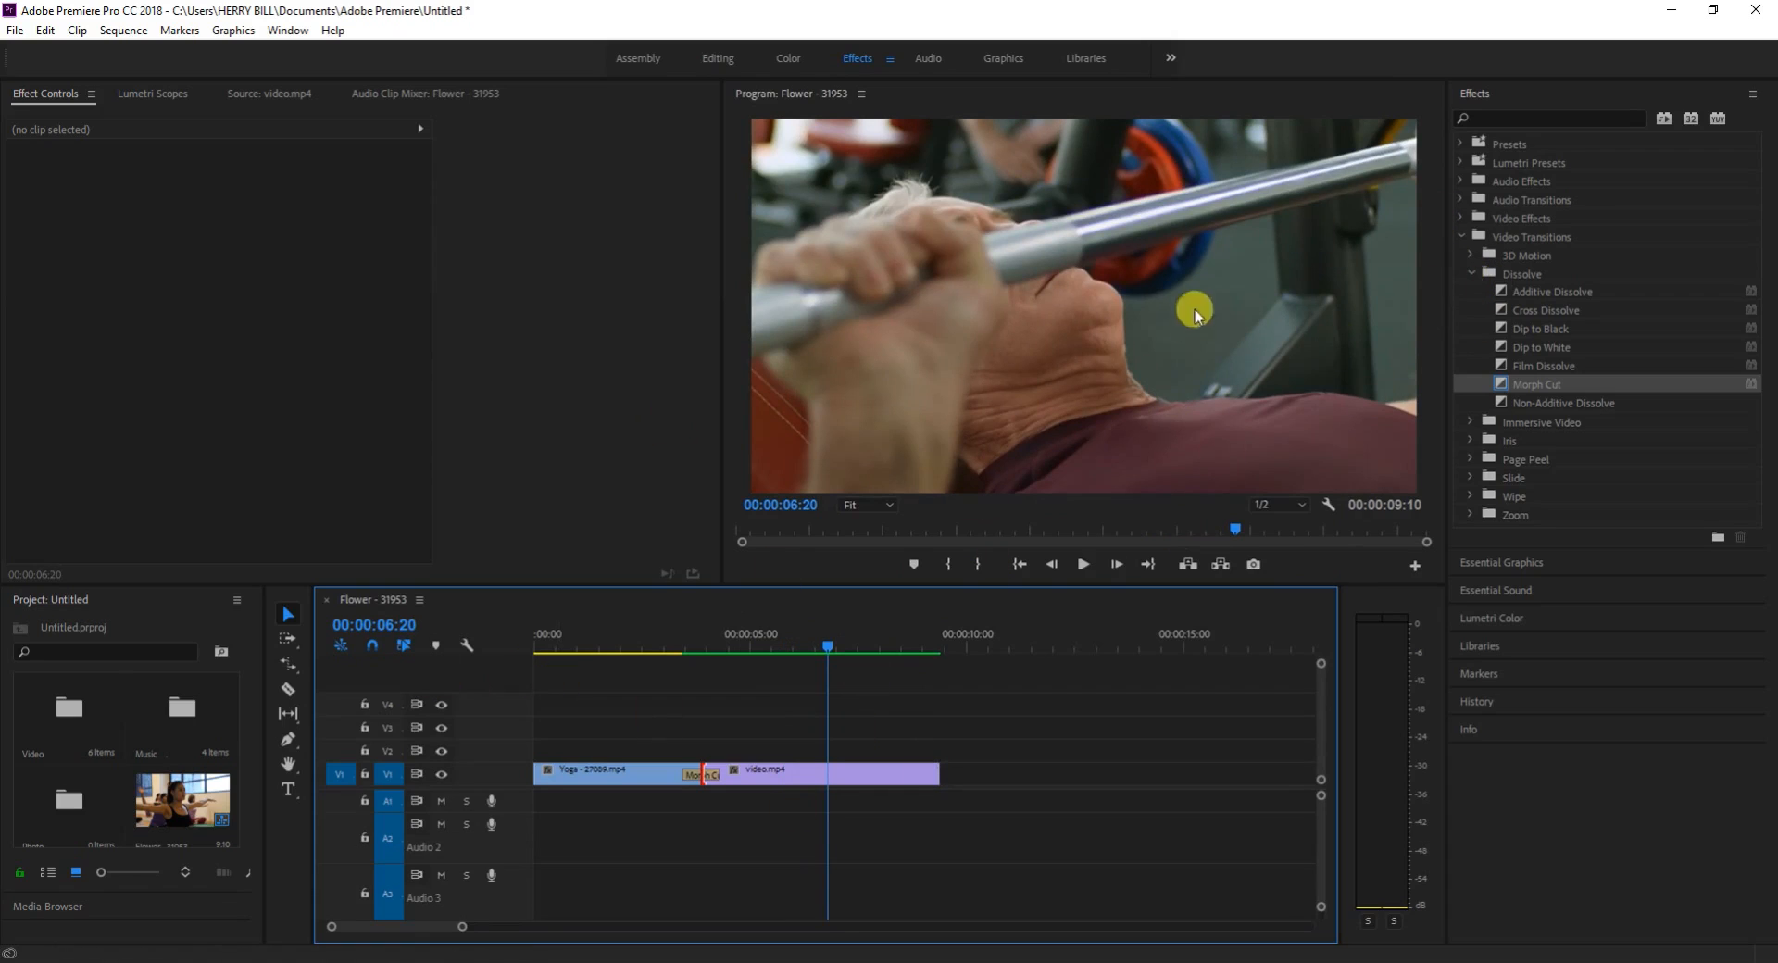
Set Band Slide from the Slide video transitions as the default transition.
left_click(1472, 273)
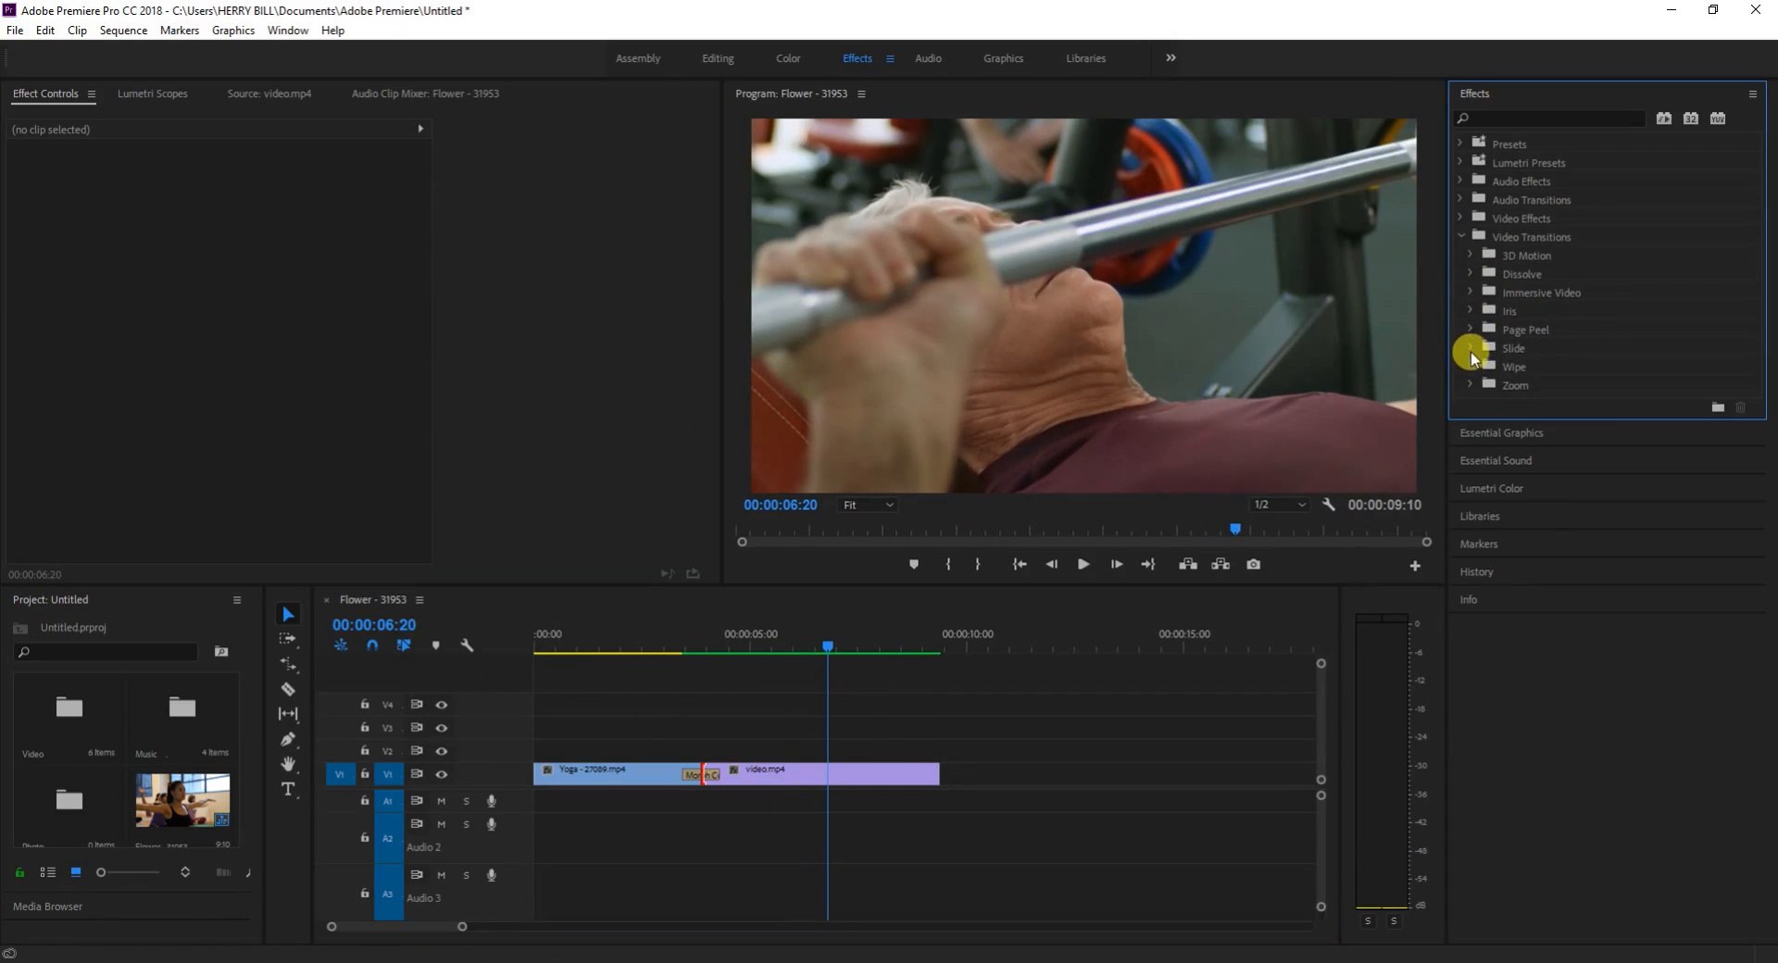
left_click(1472, 348)
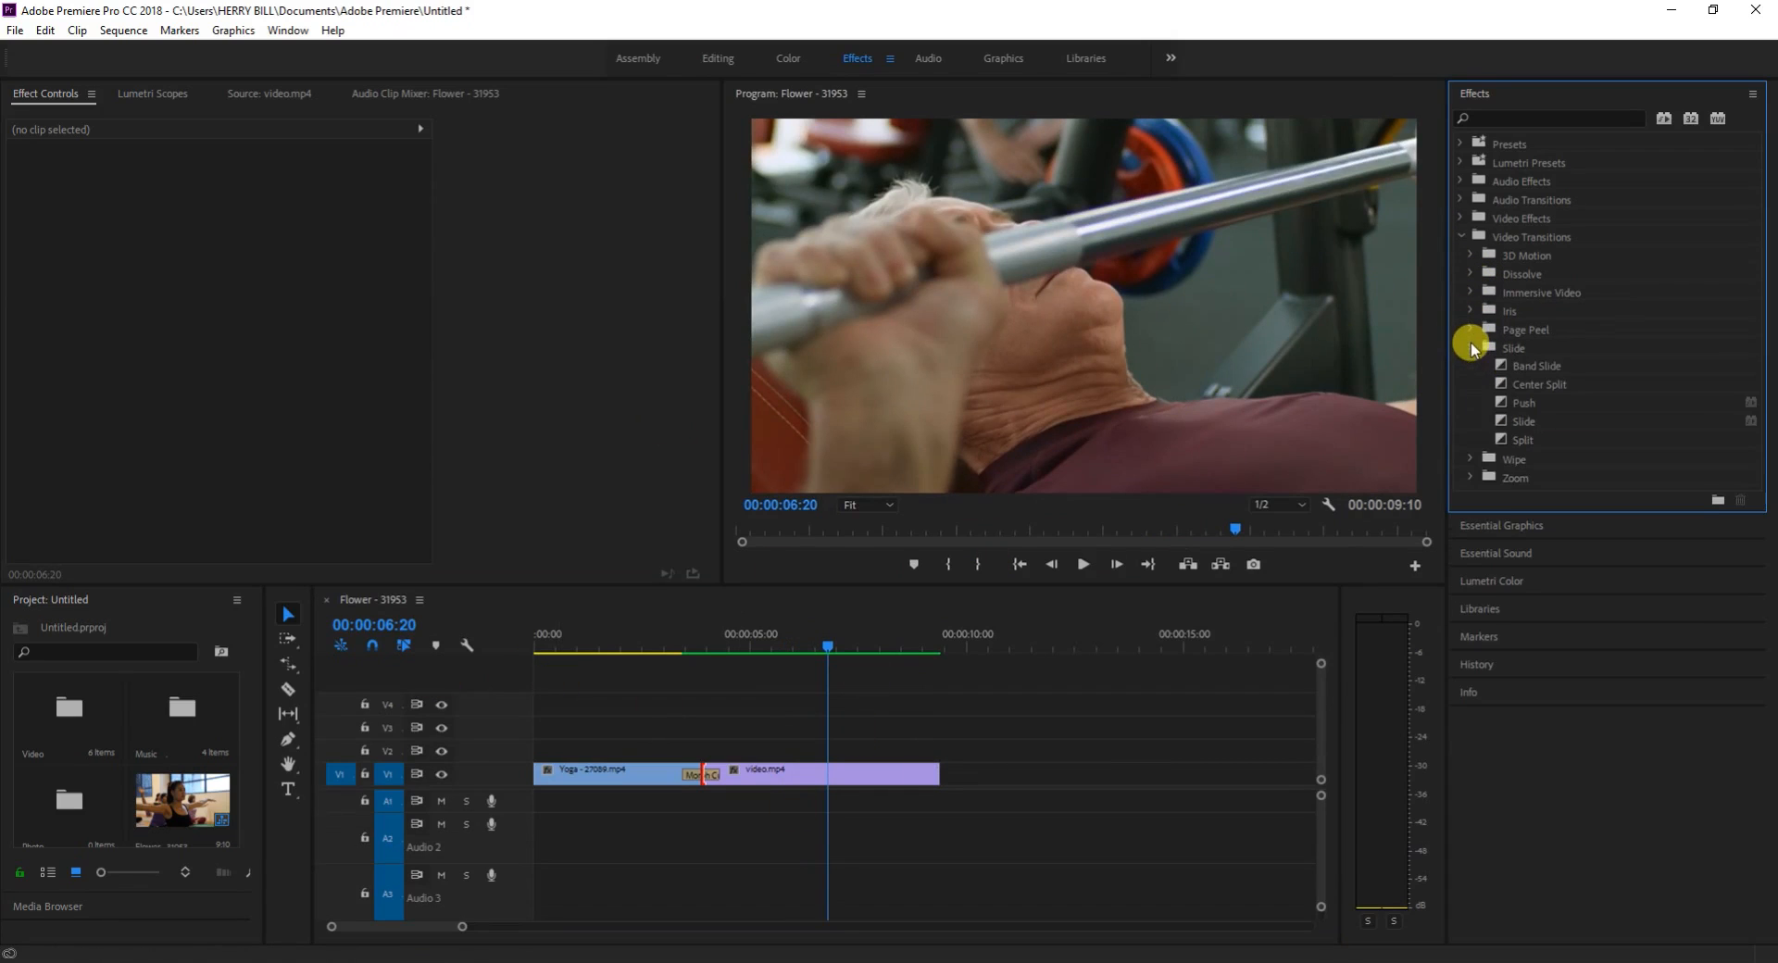
left_click(1539, 368)
left_click(1542, 385)
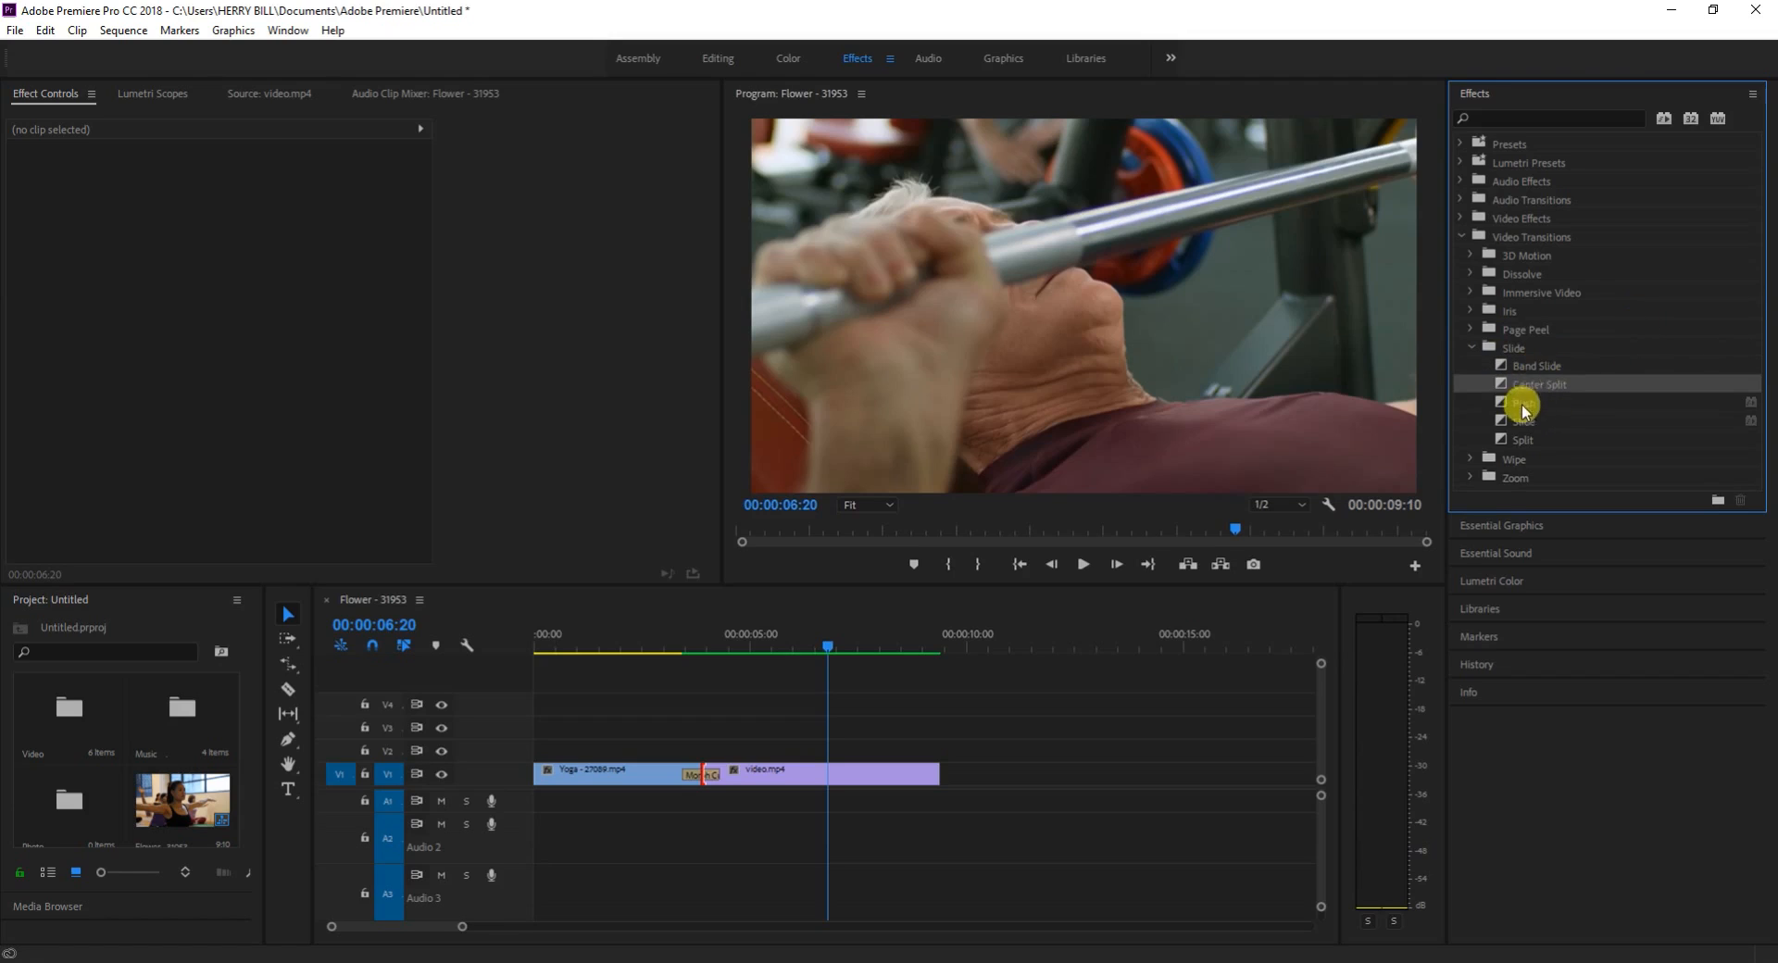
left_click(1525, 404)
left_click(1522, 438)
right_click(1524, 368)
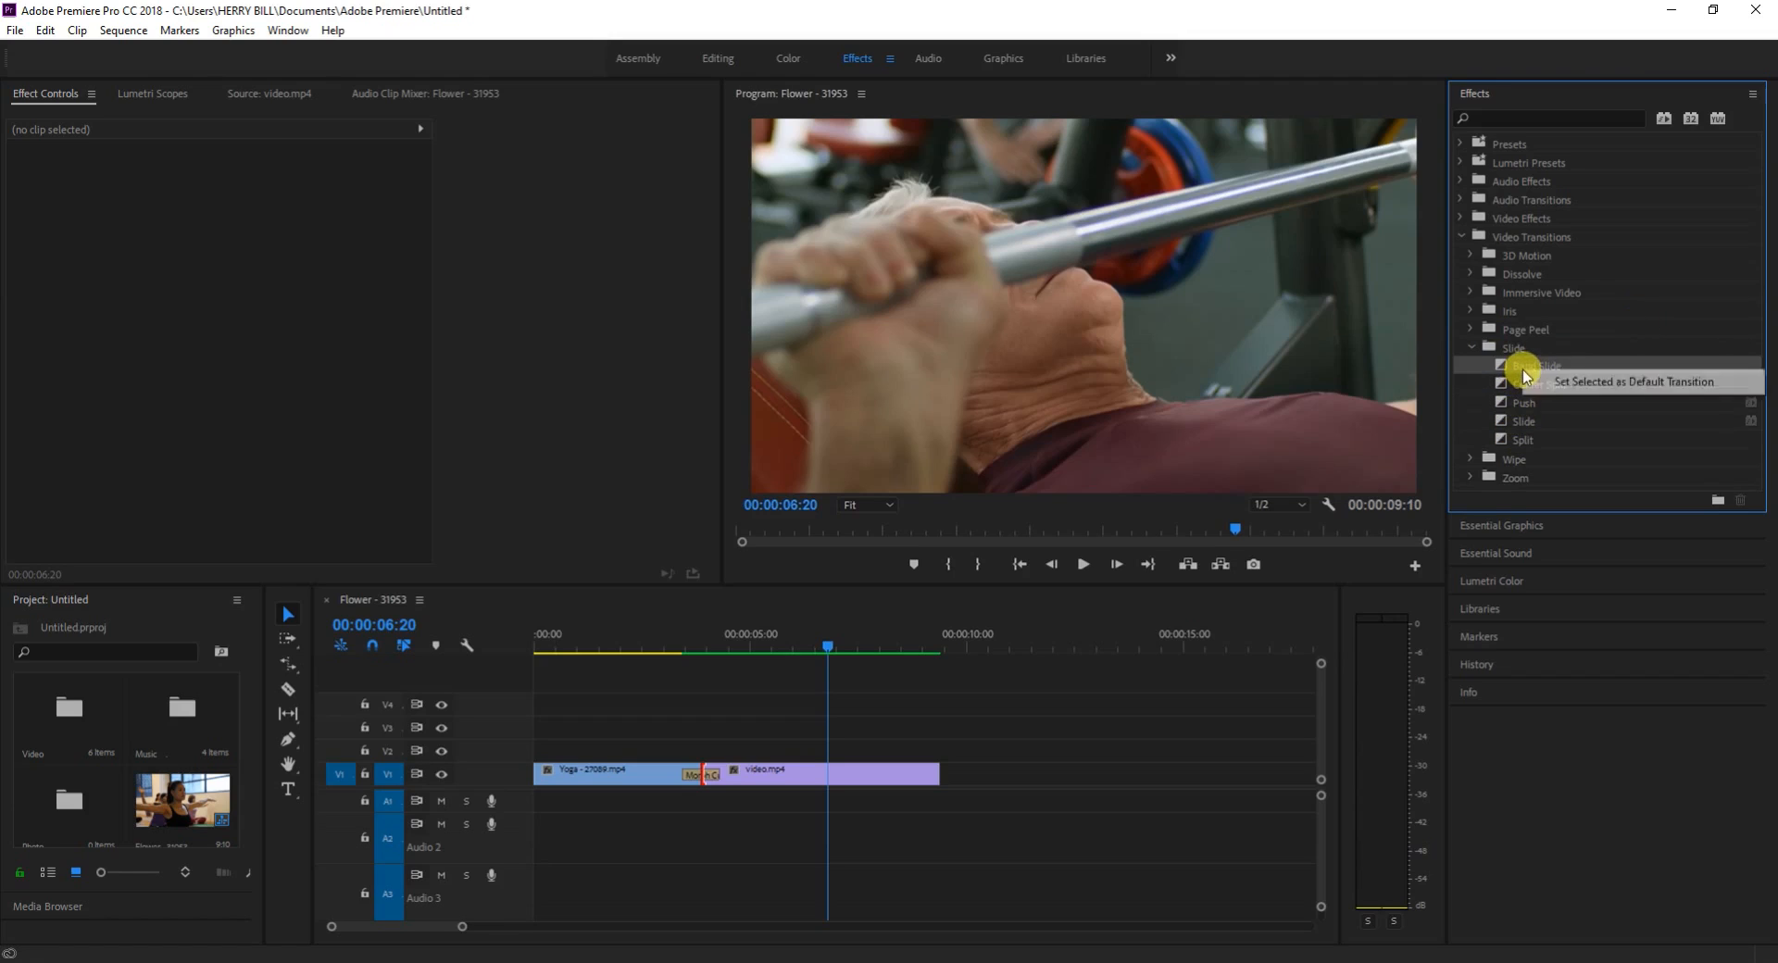
left_click(1579, 385)
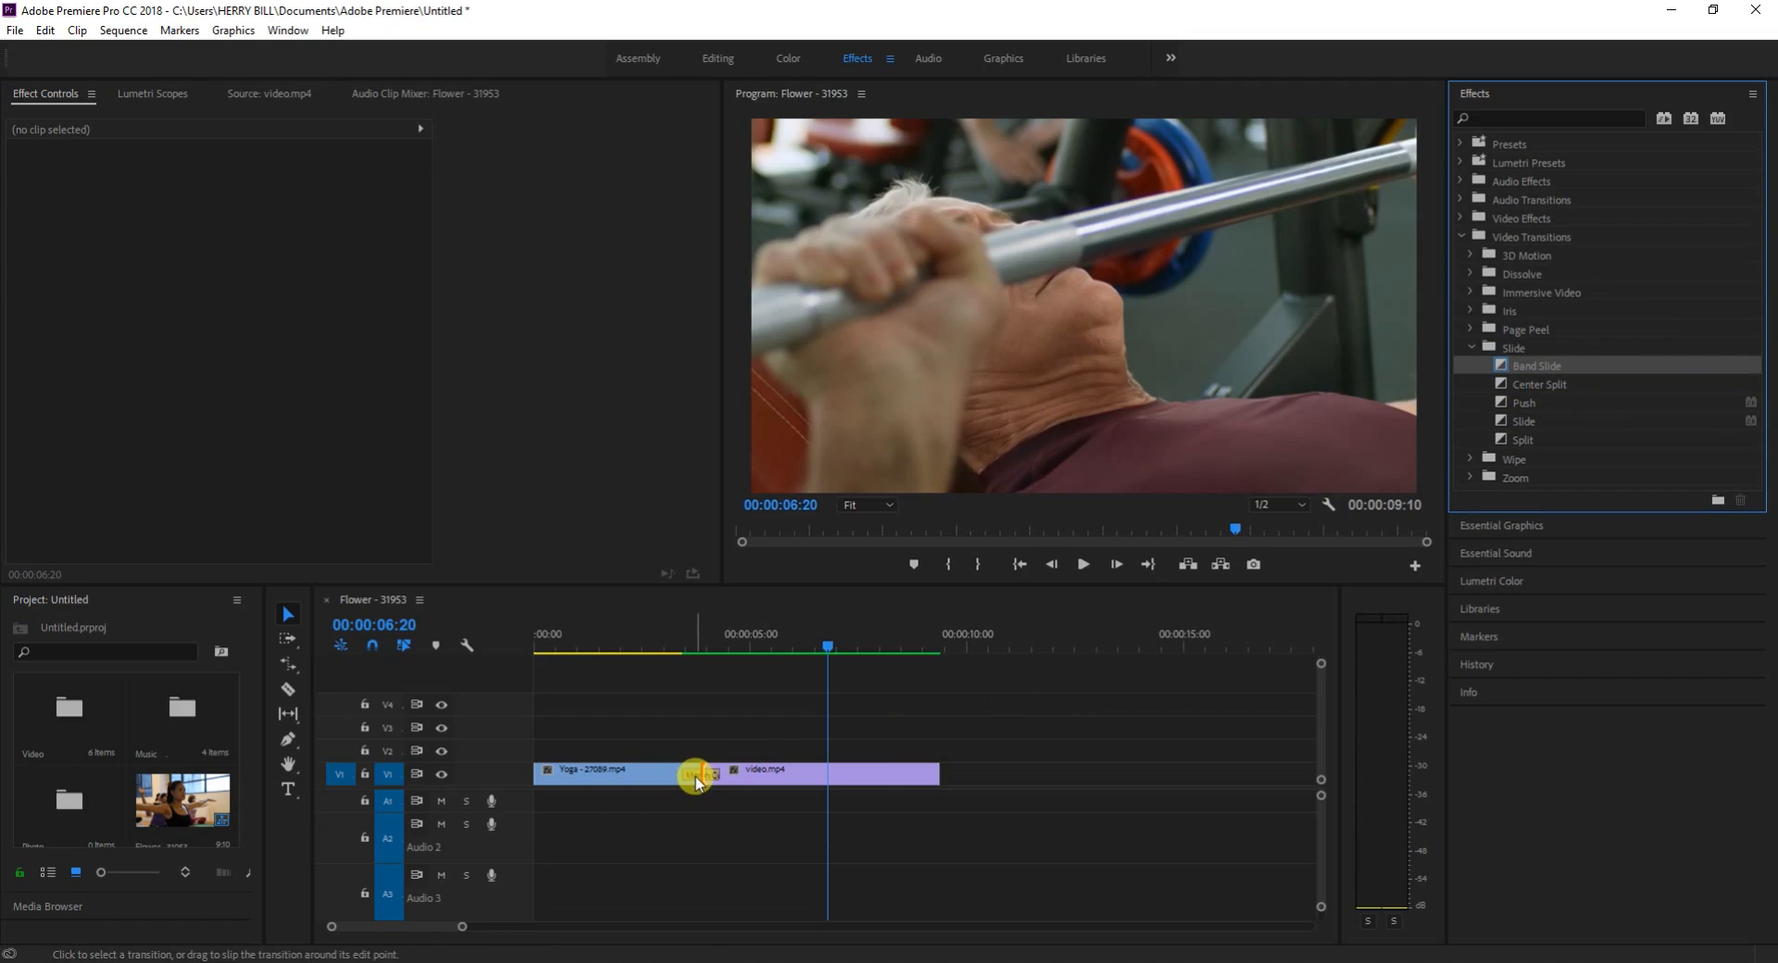
right_click(696, 777)
left_click(707, 831)
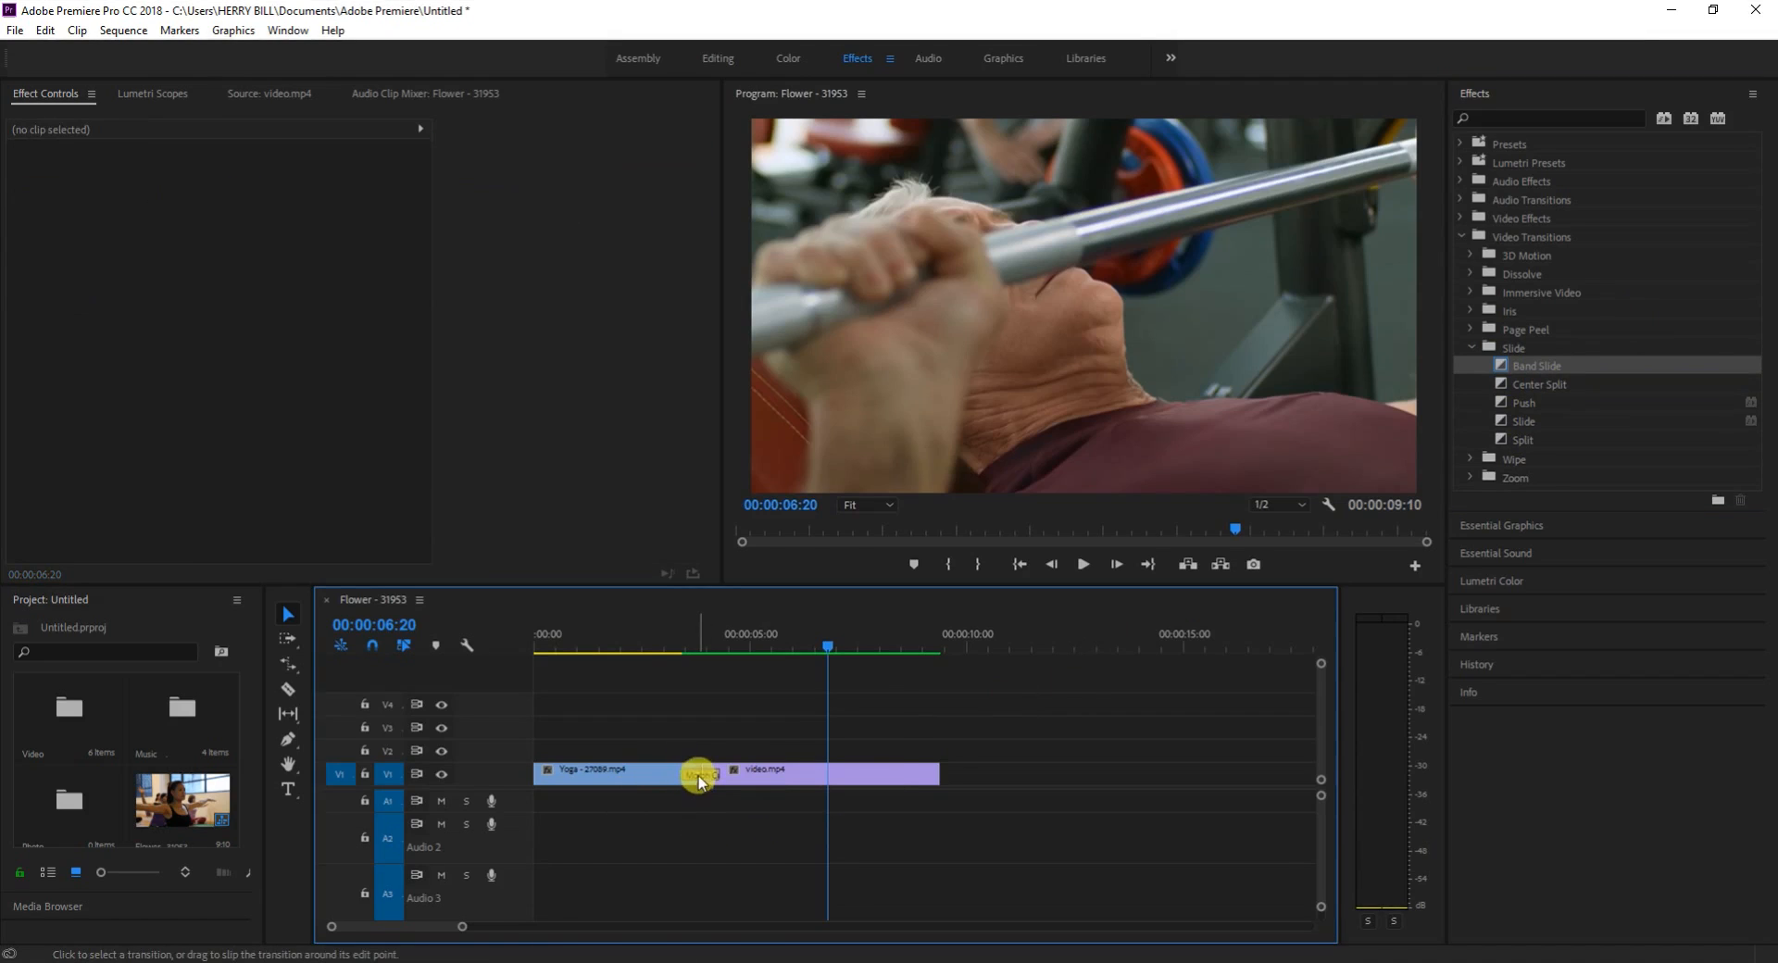
left_click(699, 781)
right_click(699, 780)
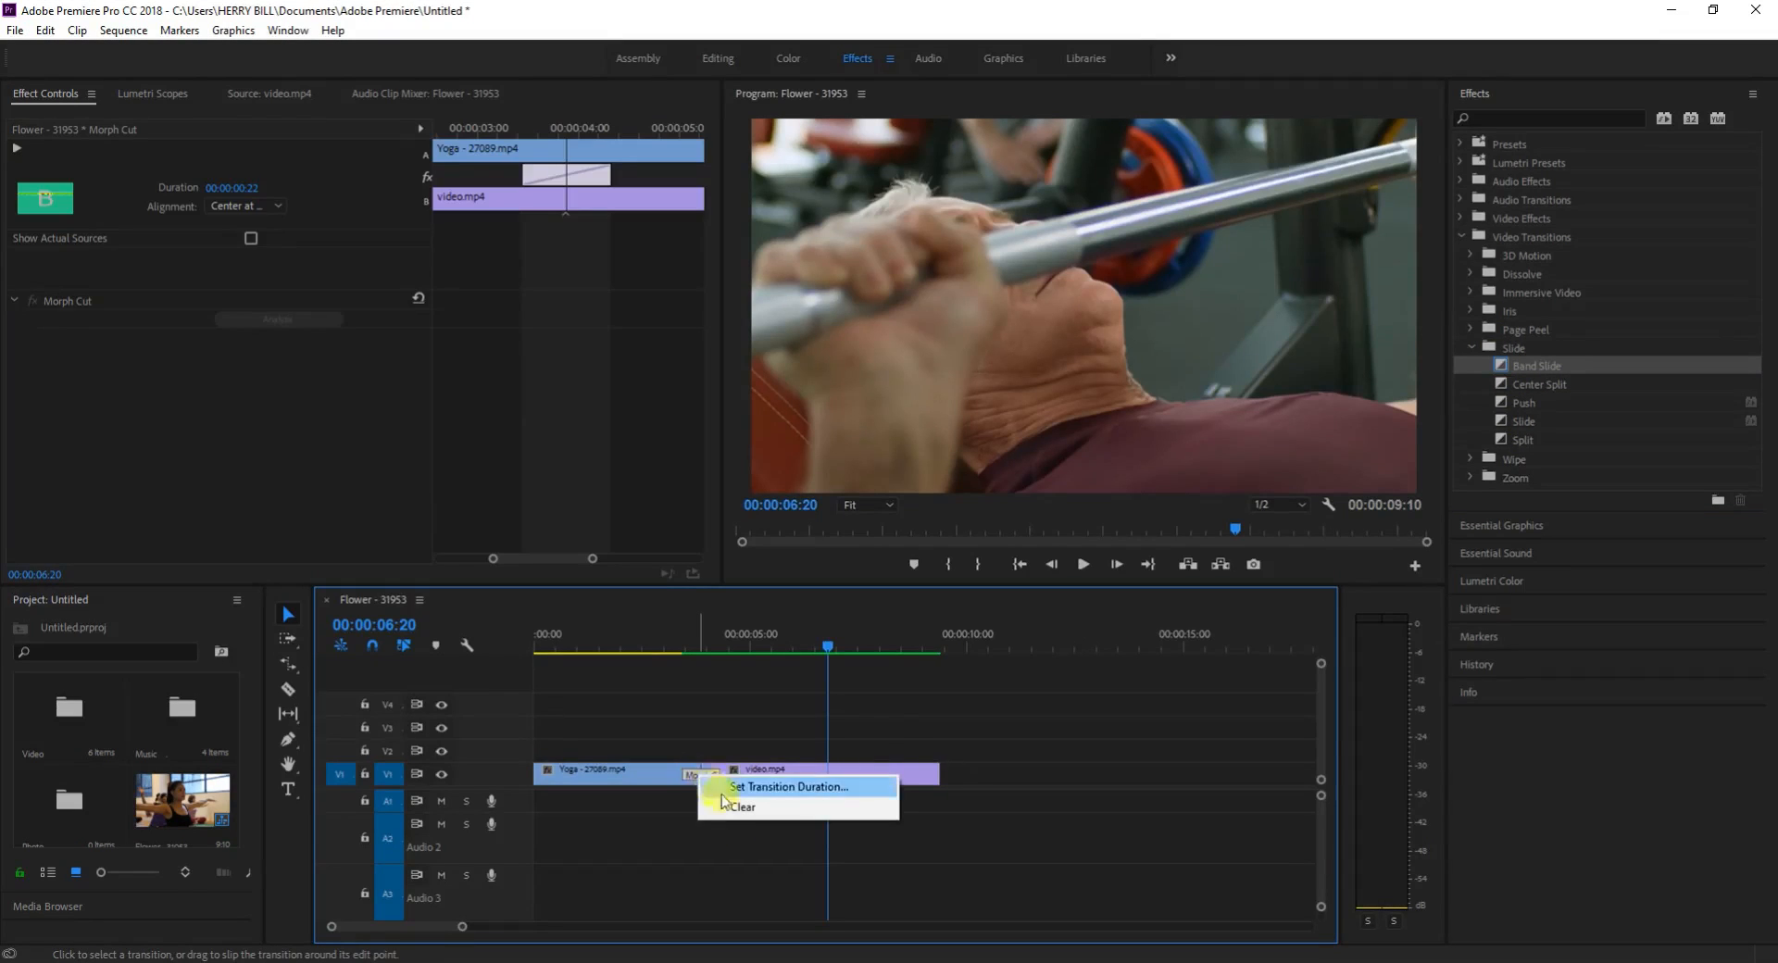
left_click(697, 795)
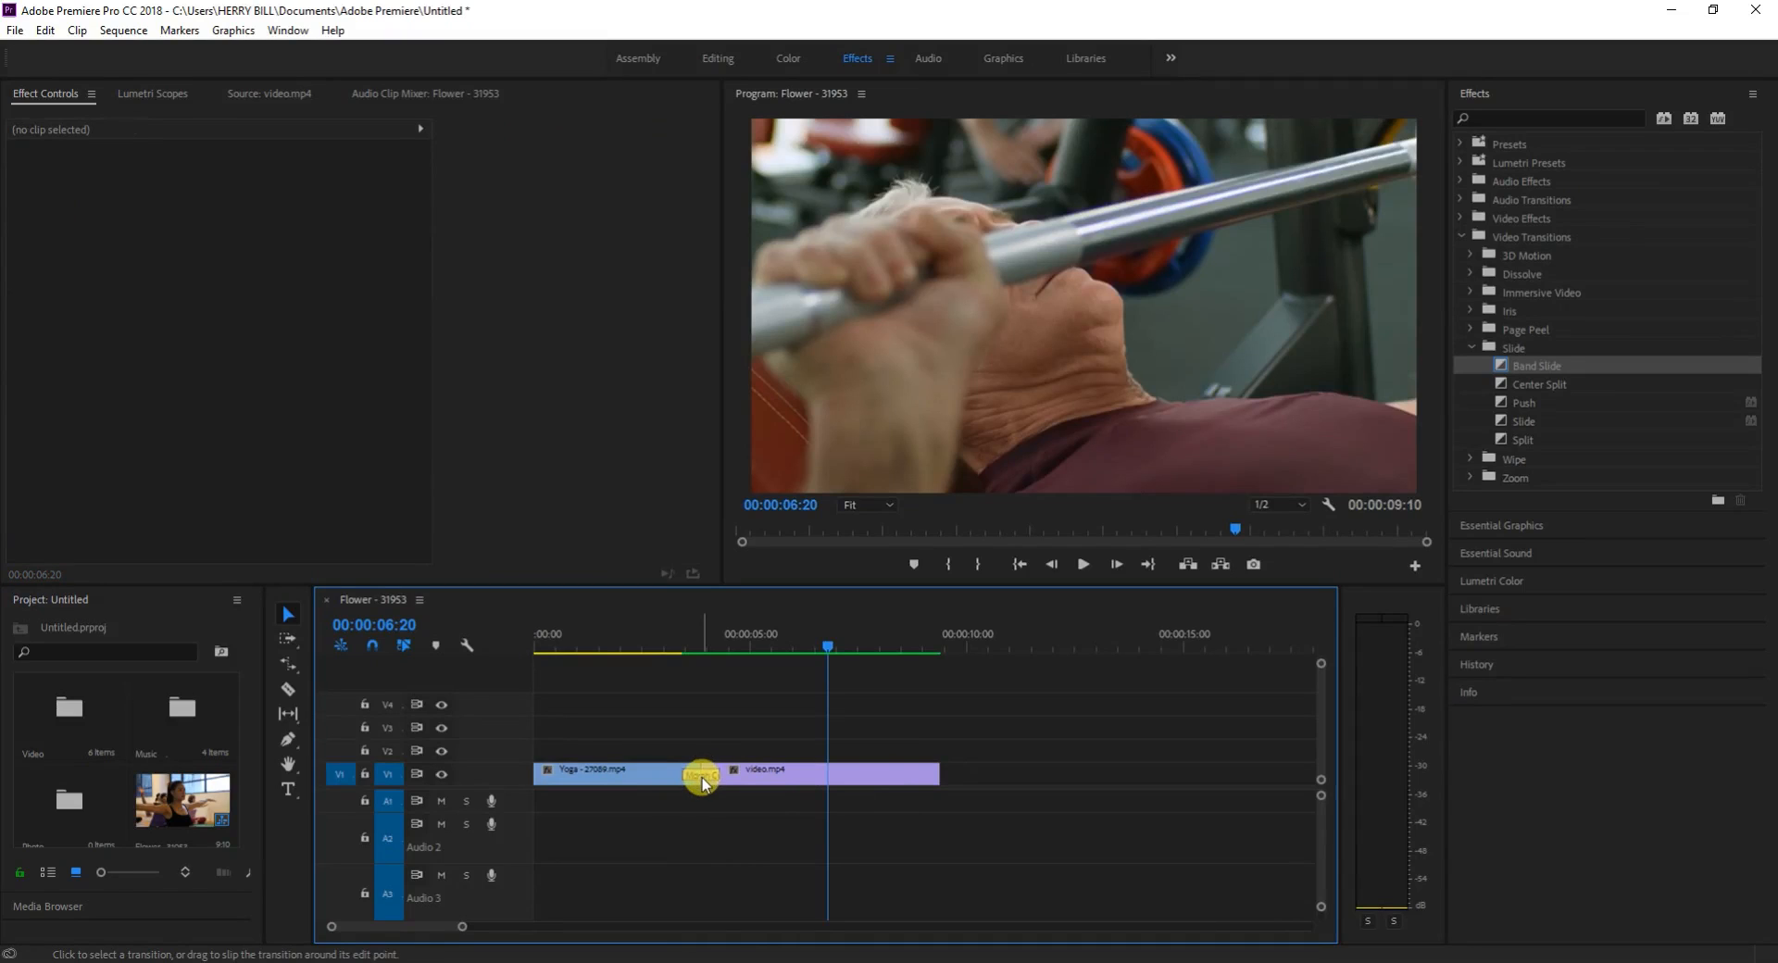
left_click(701, 780)
right_click(695, 780)
left_click(689, 779)
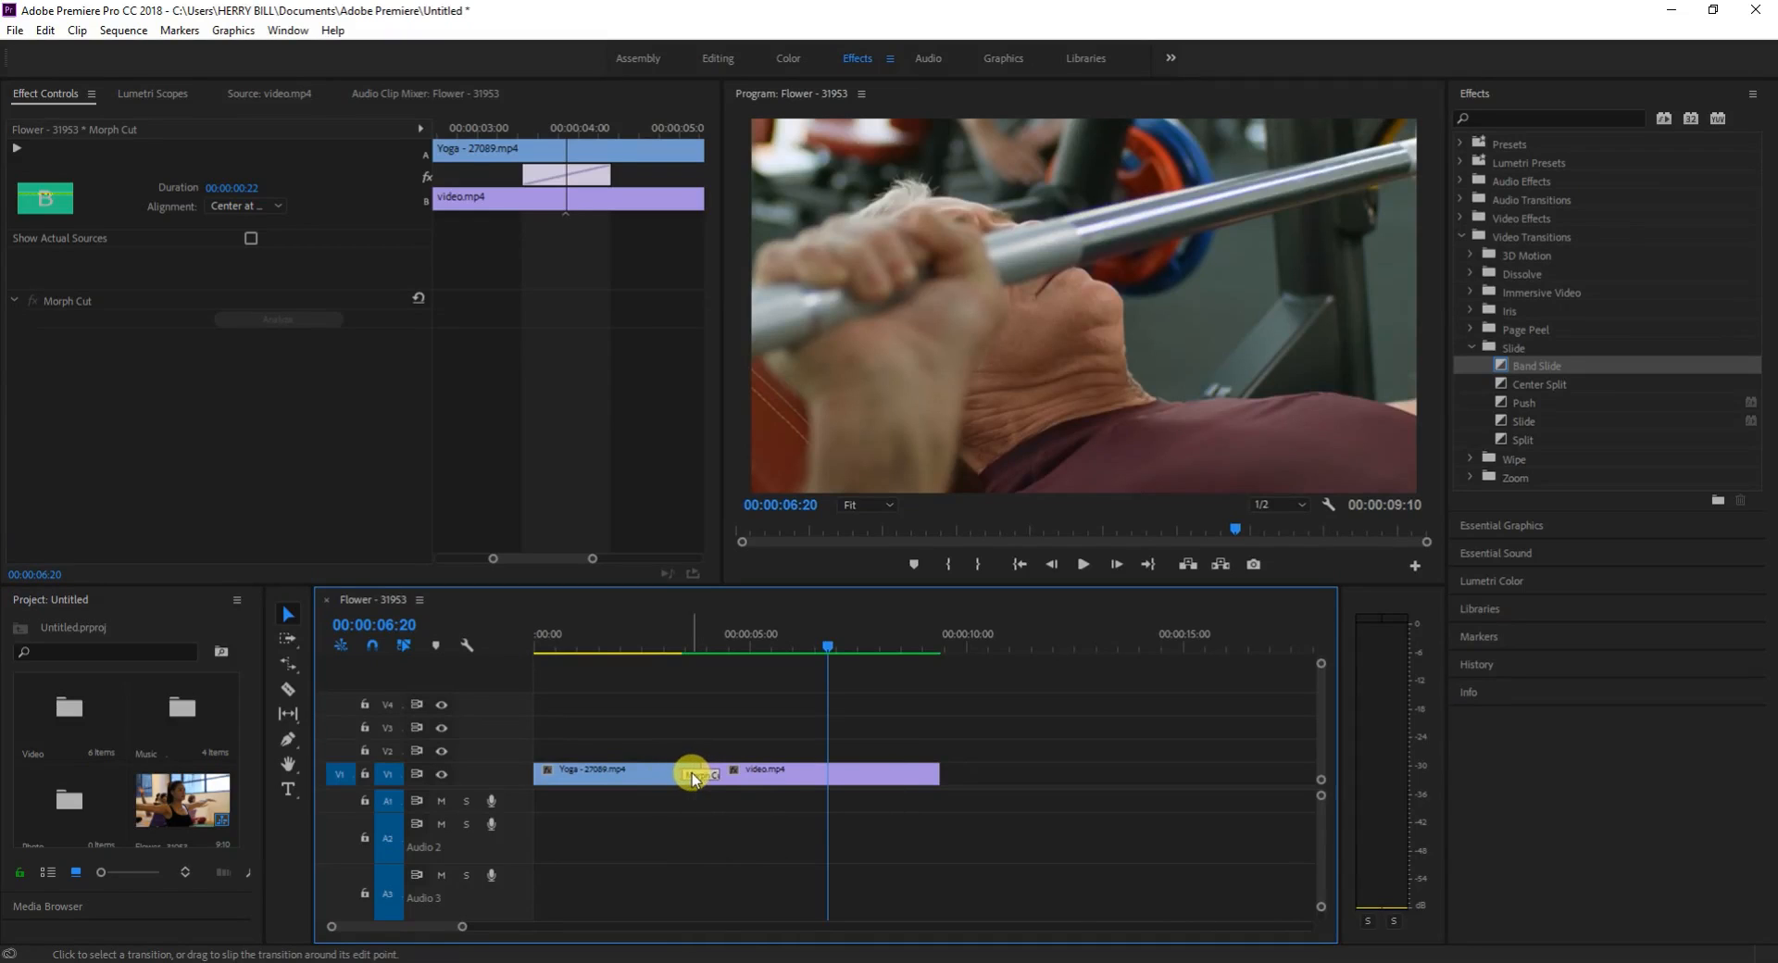
right_click(686, 779)
left_click(676, 846)
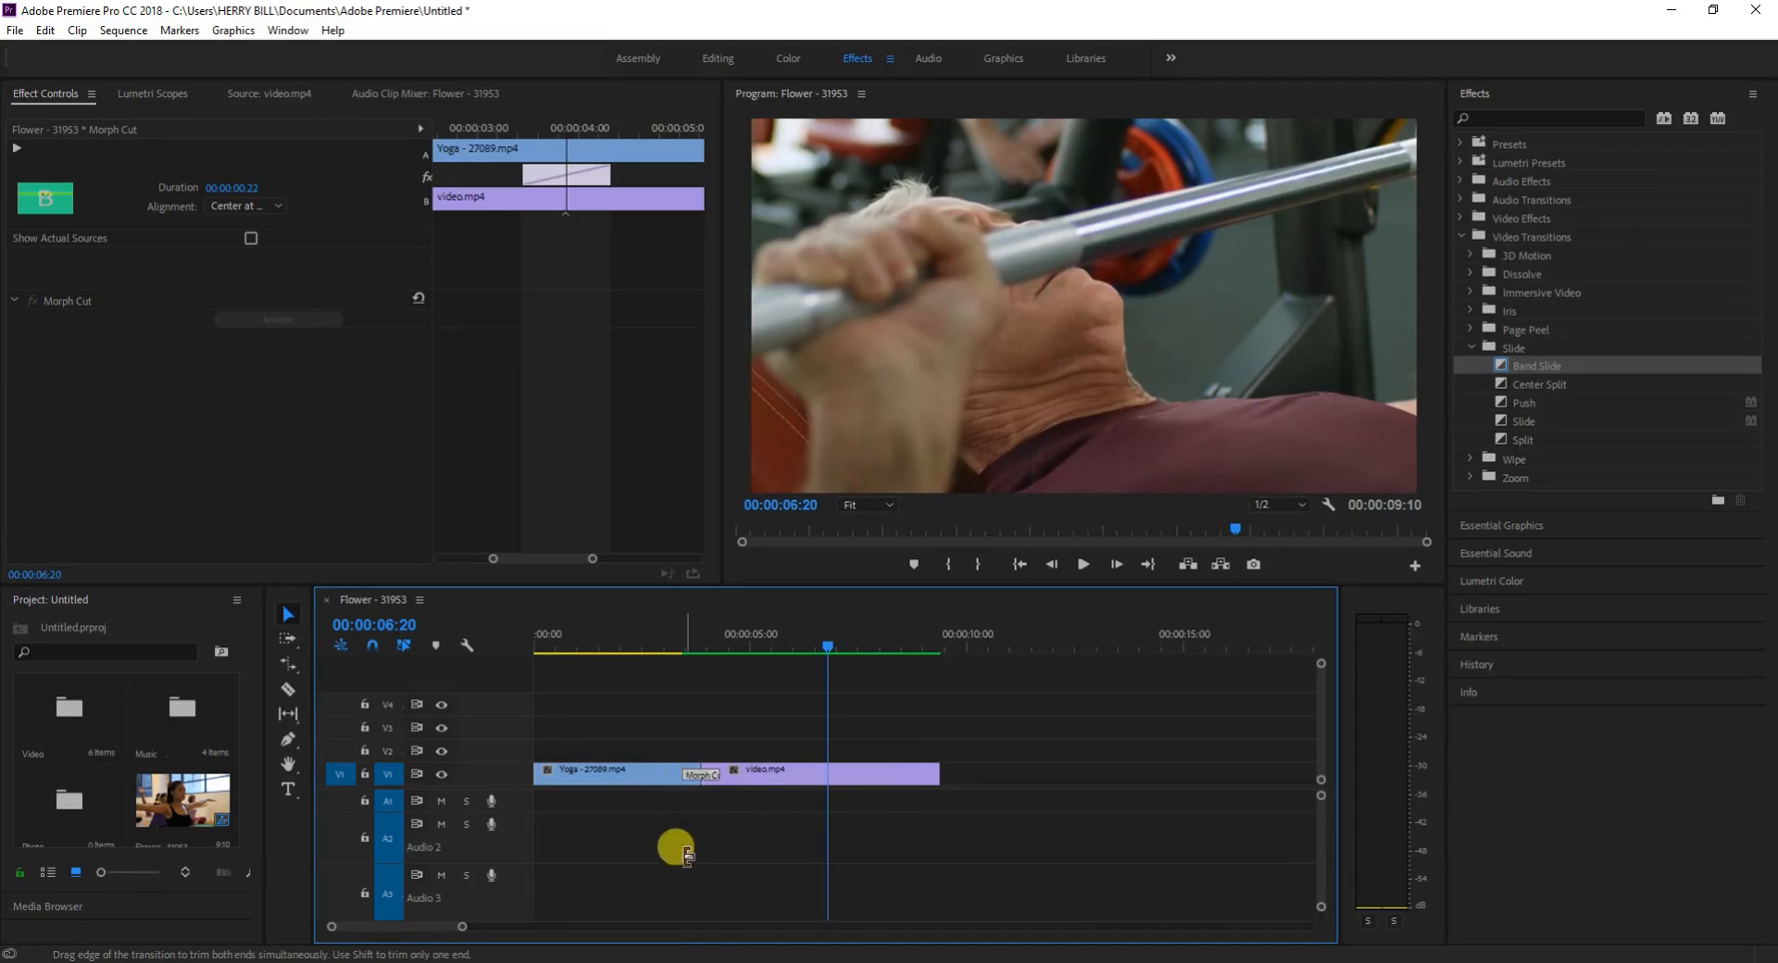
left_click(700, 772)
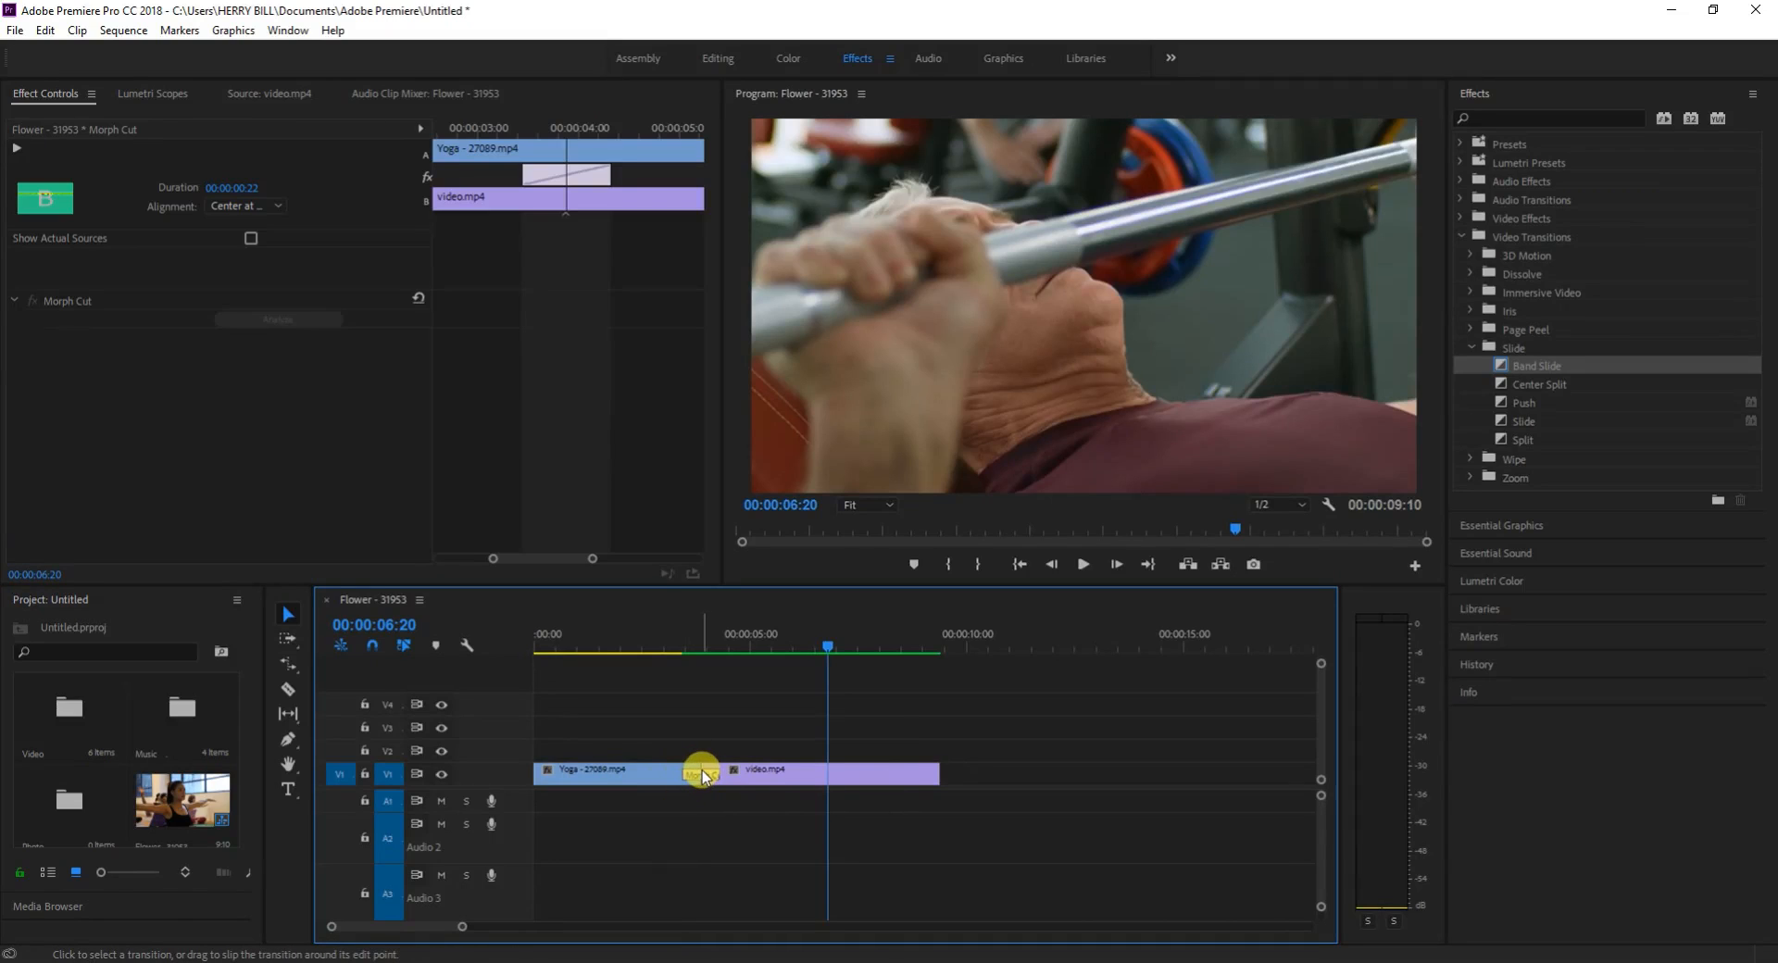
right_click(702, 770)
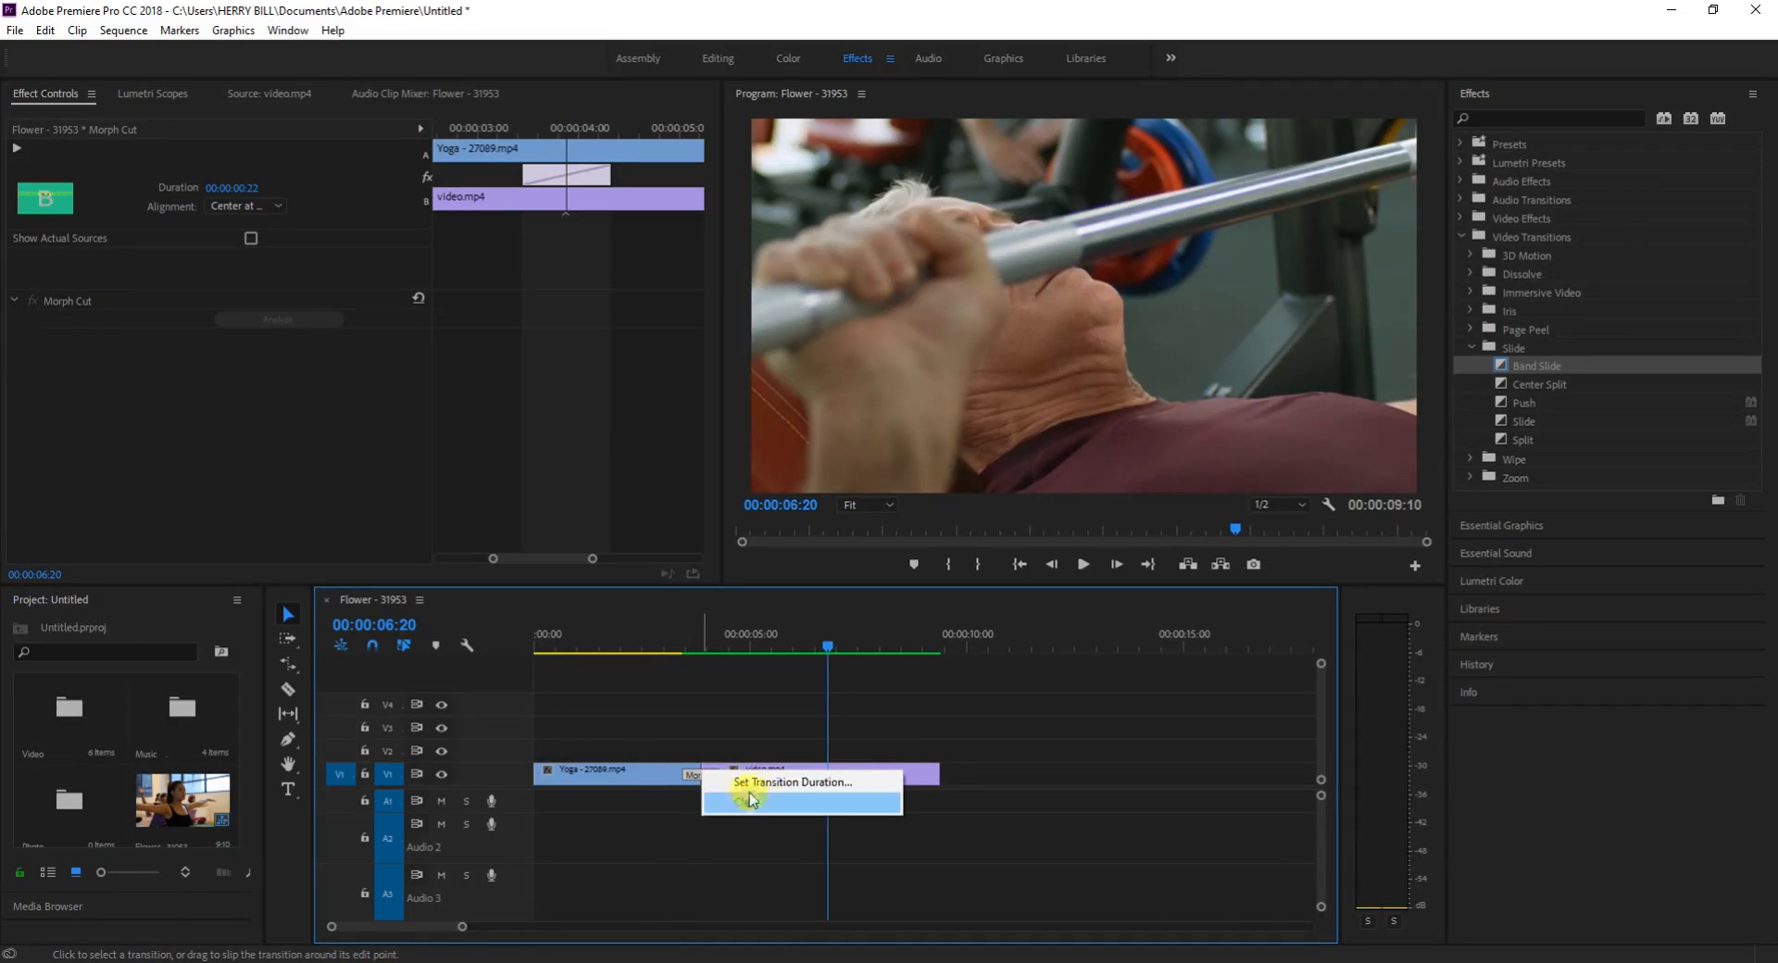
Replace the Morph Cut on V1 with the default Band Slide transition and play it back from about 00:00:02:20.
right_click(704, 785)
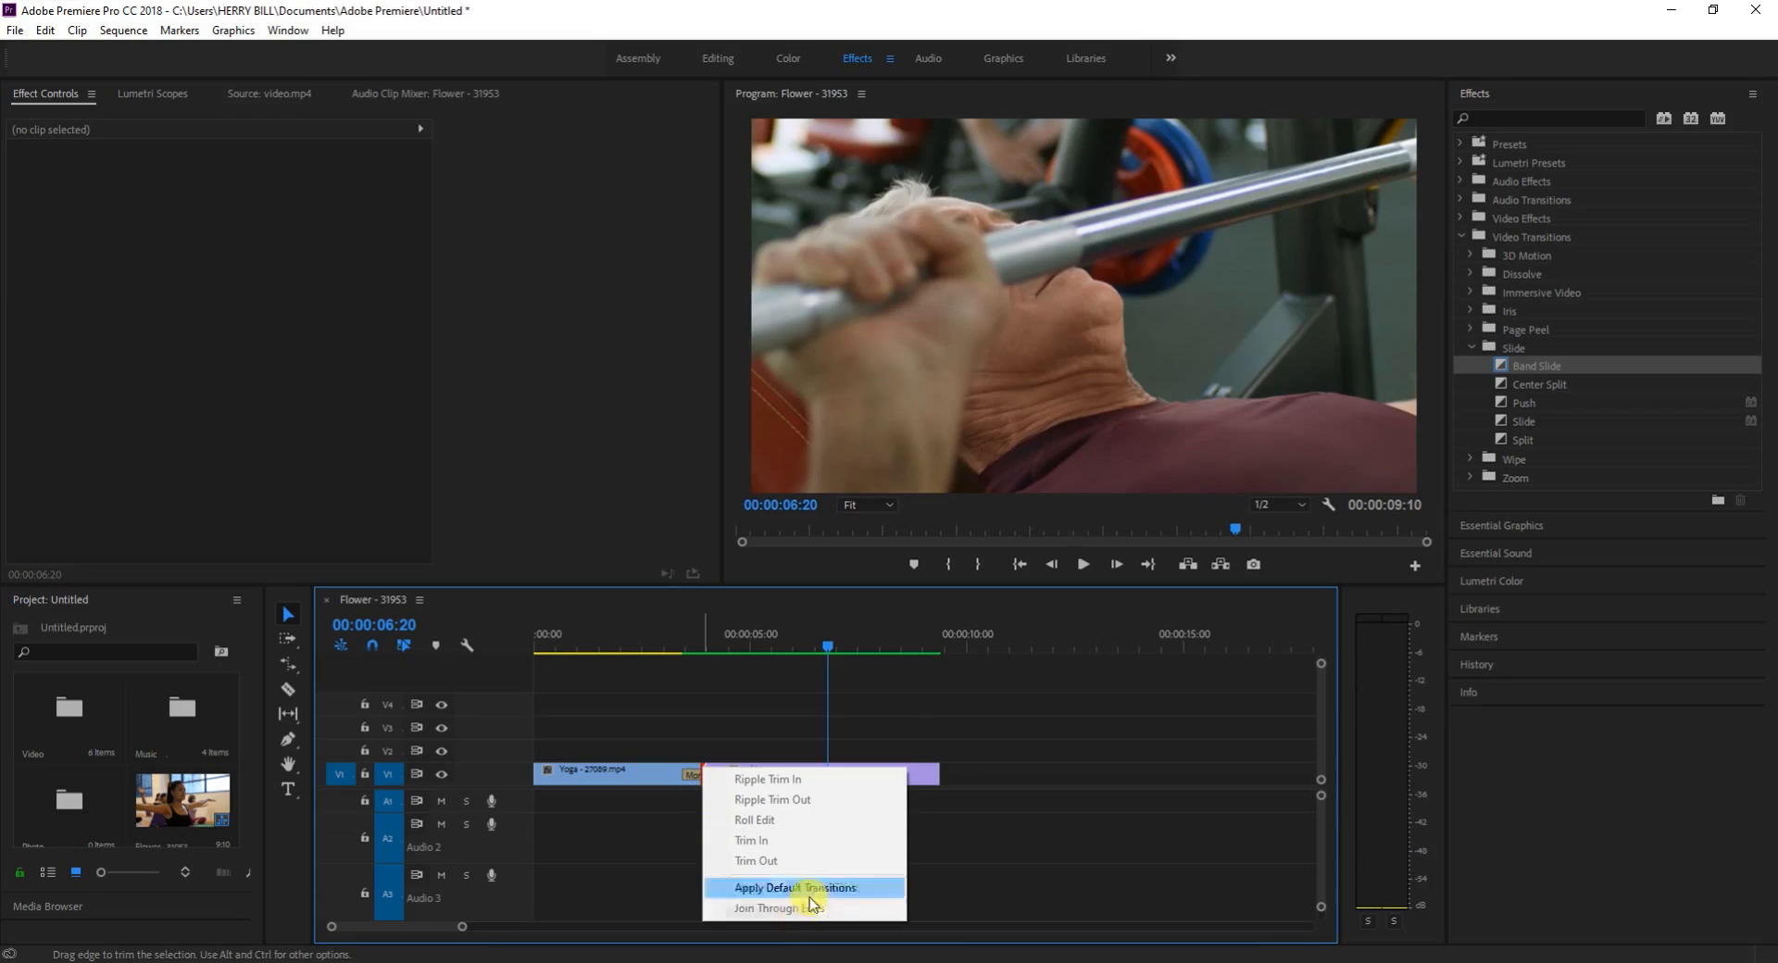
left_click(803, 889)
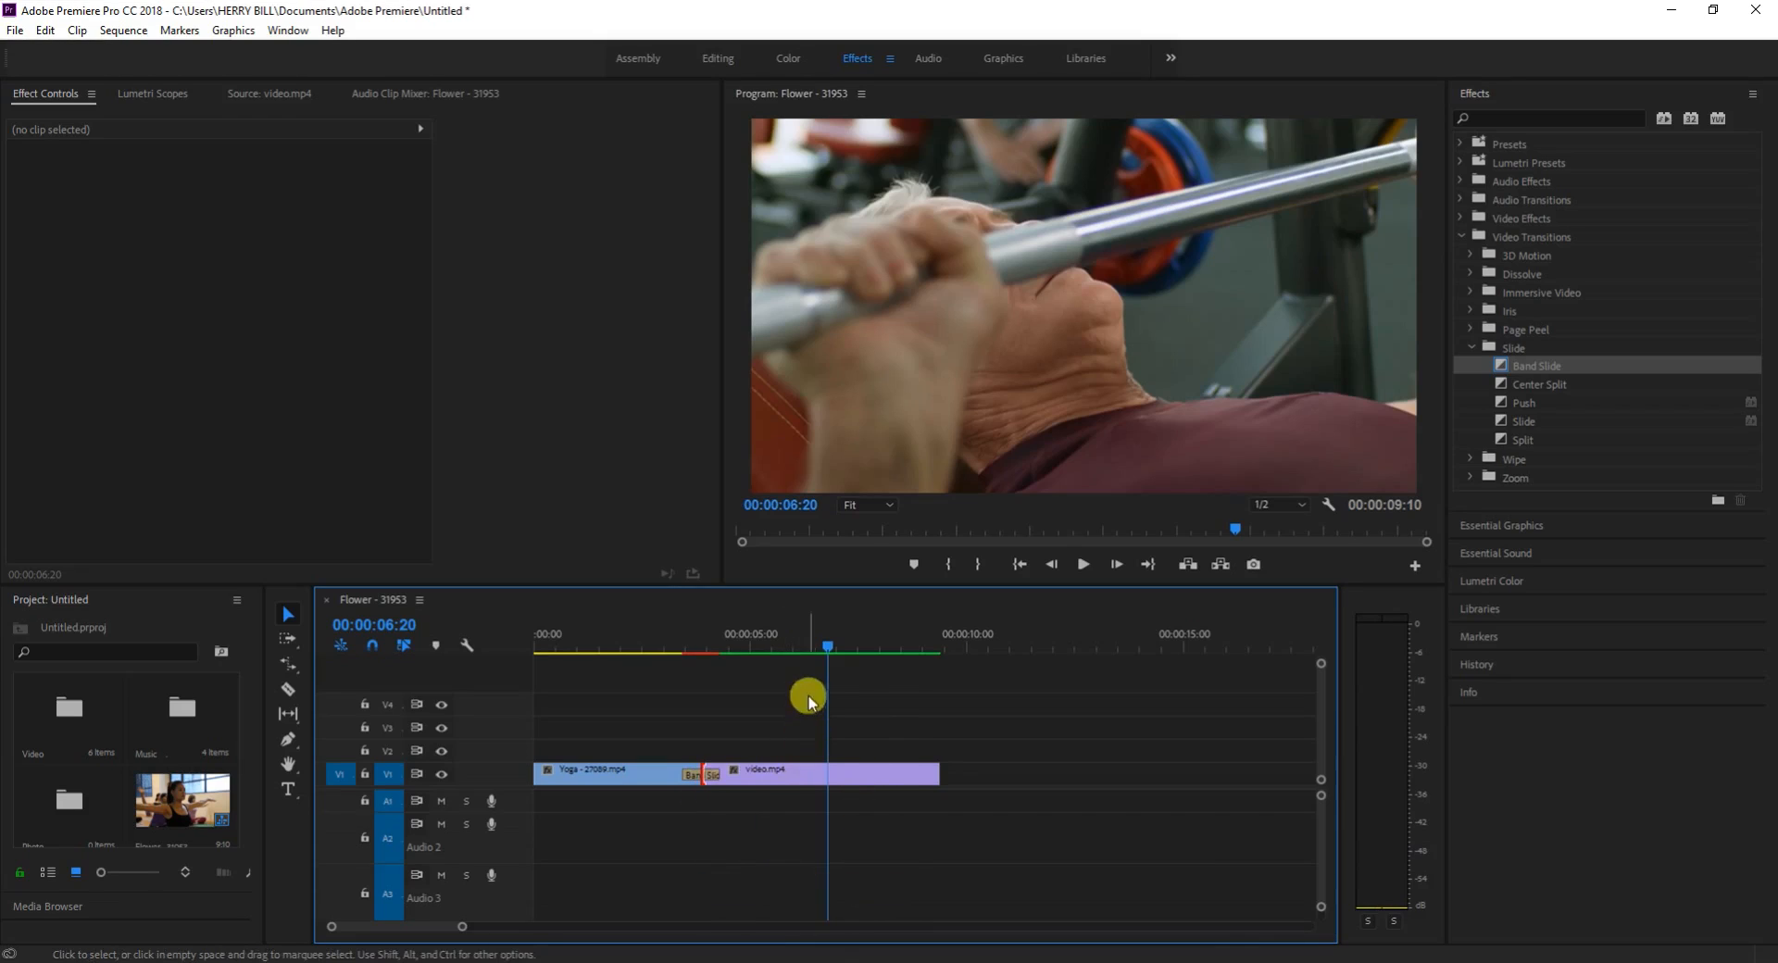
left_click_drag(830, 644, 654, 648)
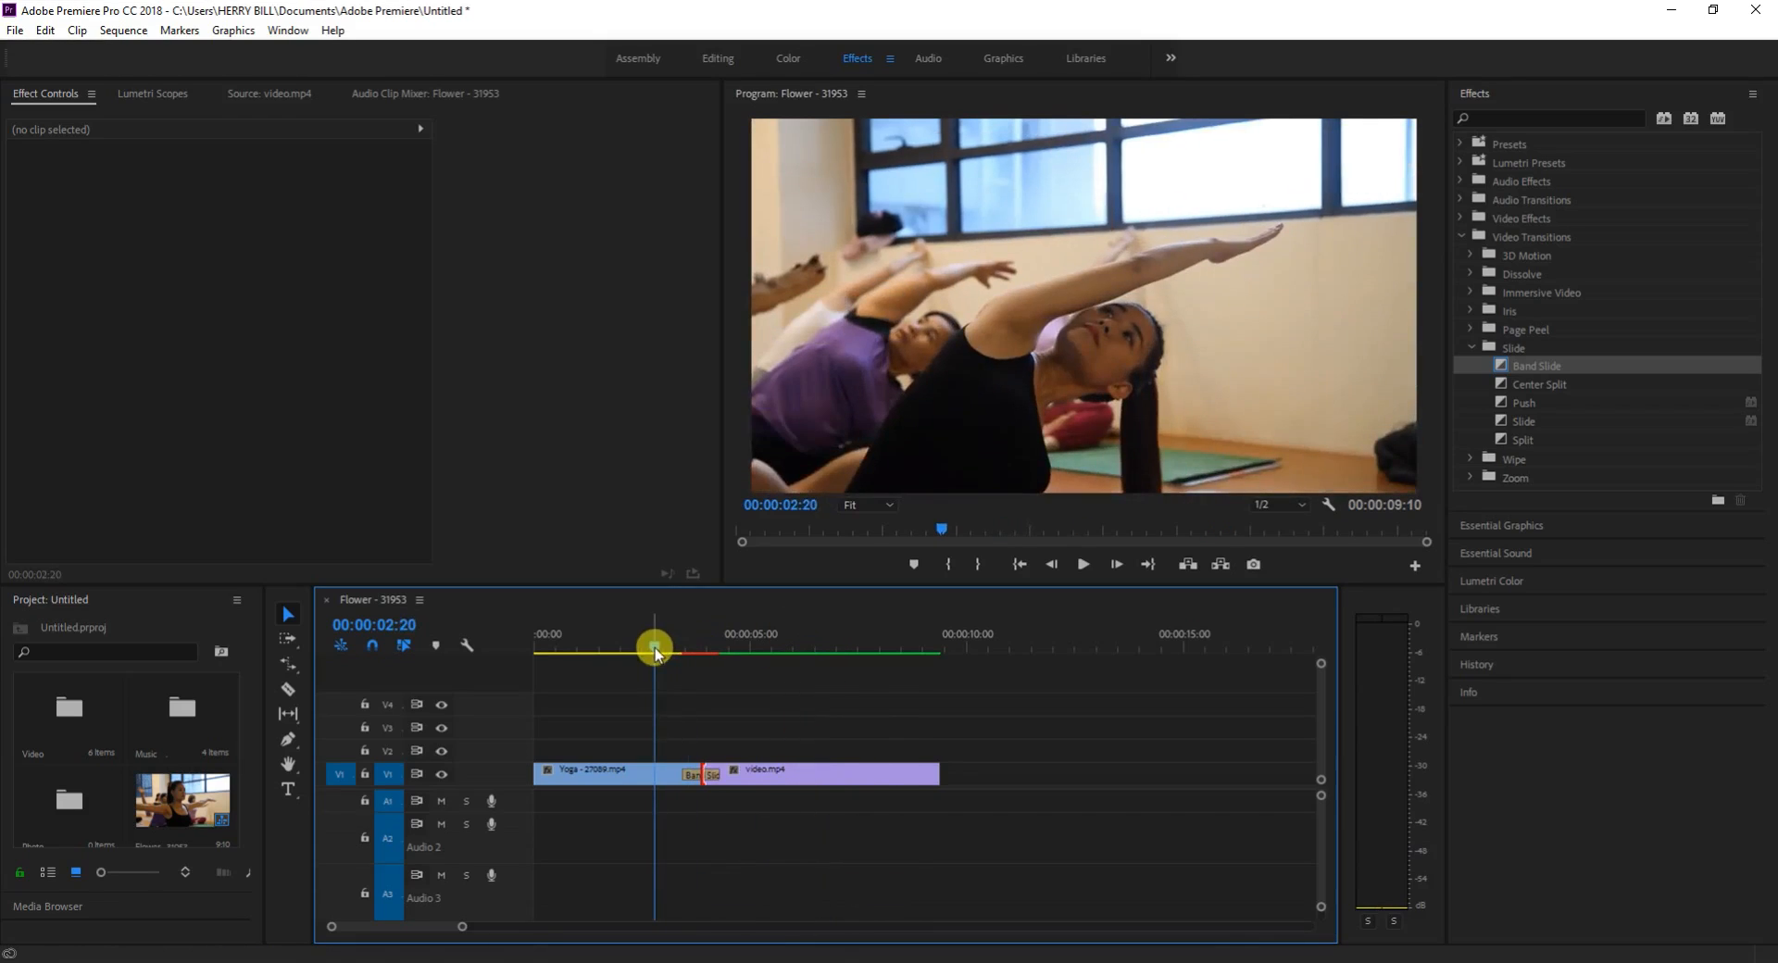
key("space")
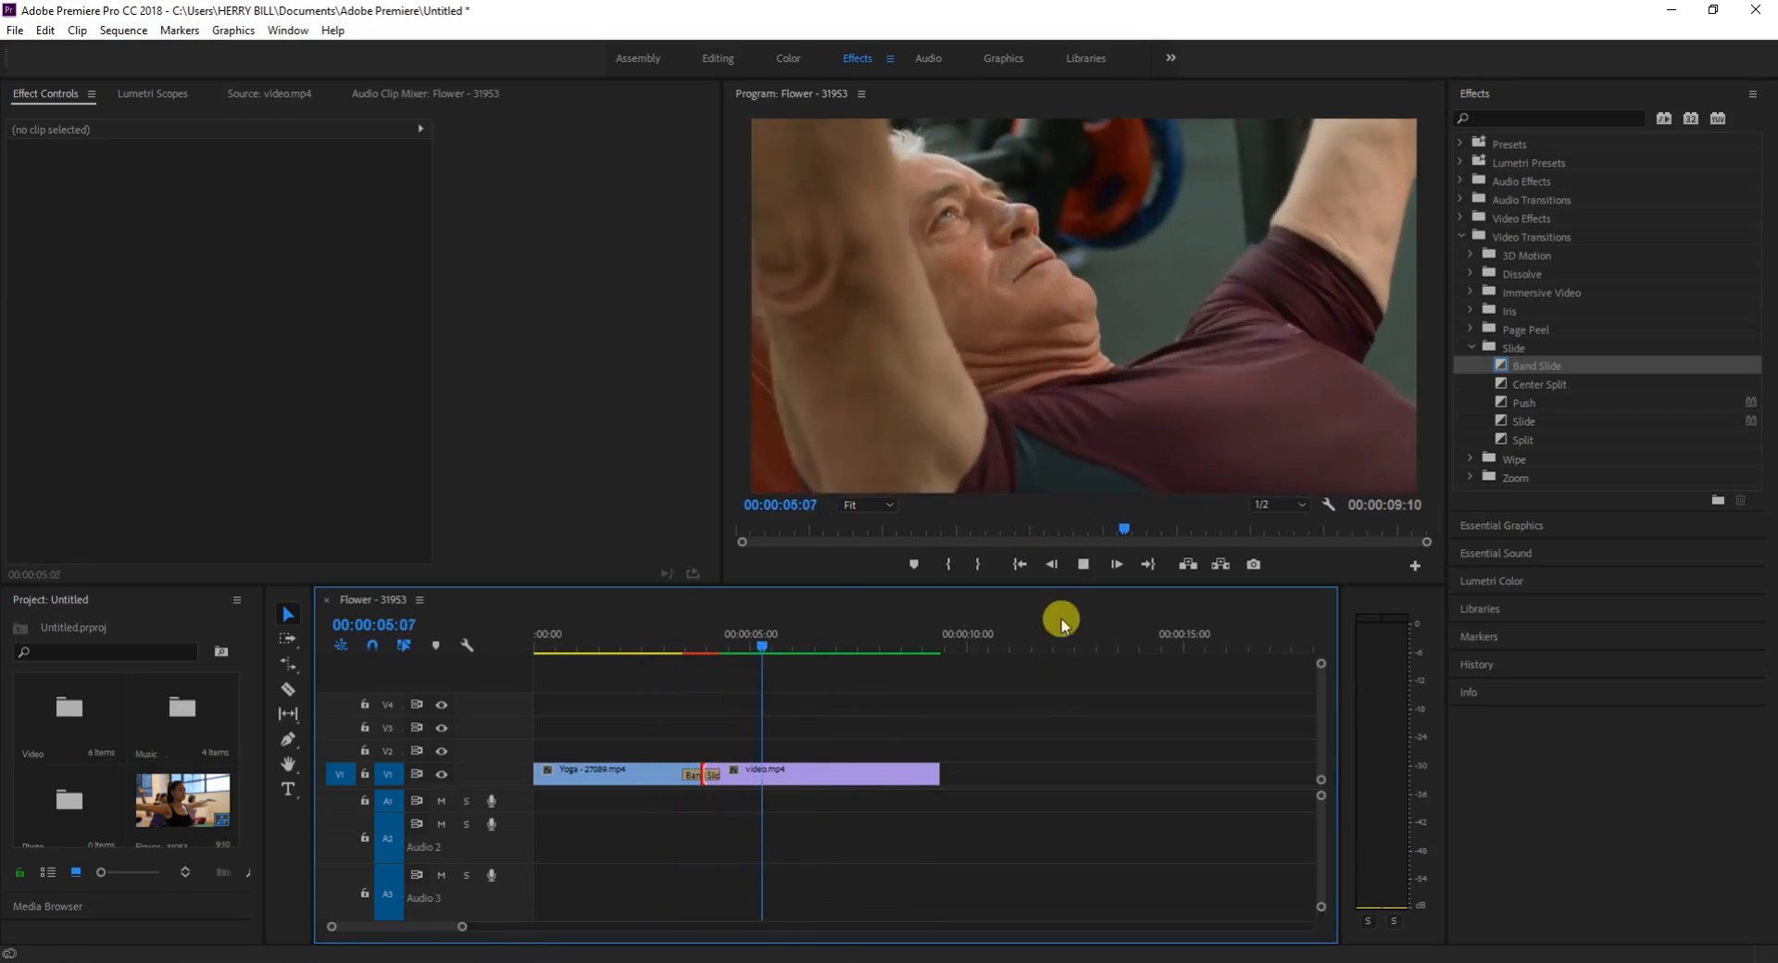
key("space")
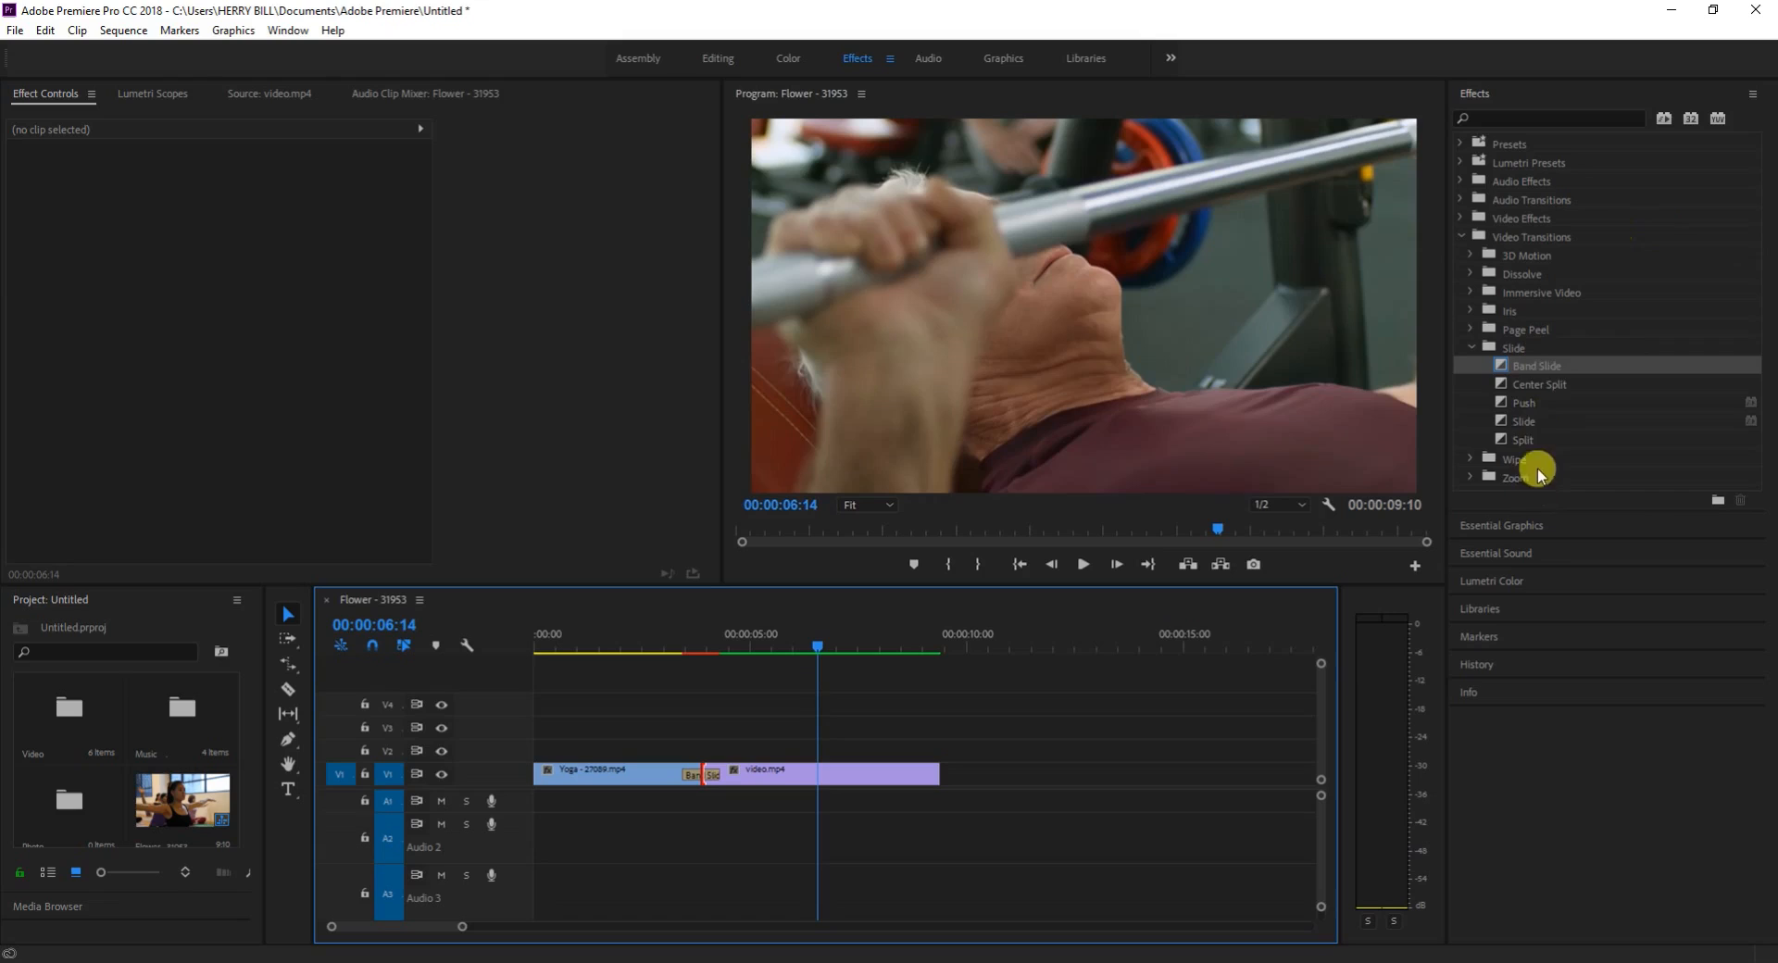
Set Cross Zoom from the Zoom video transitions as the default transition.
left_click(1473, 477)
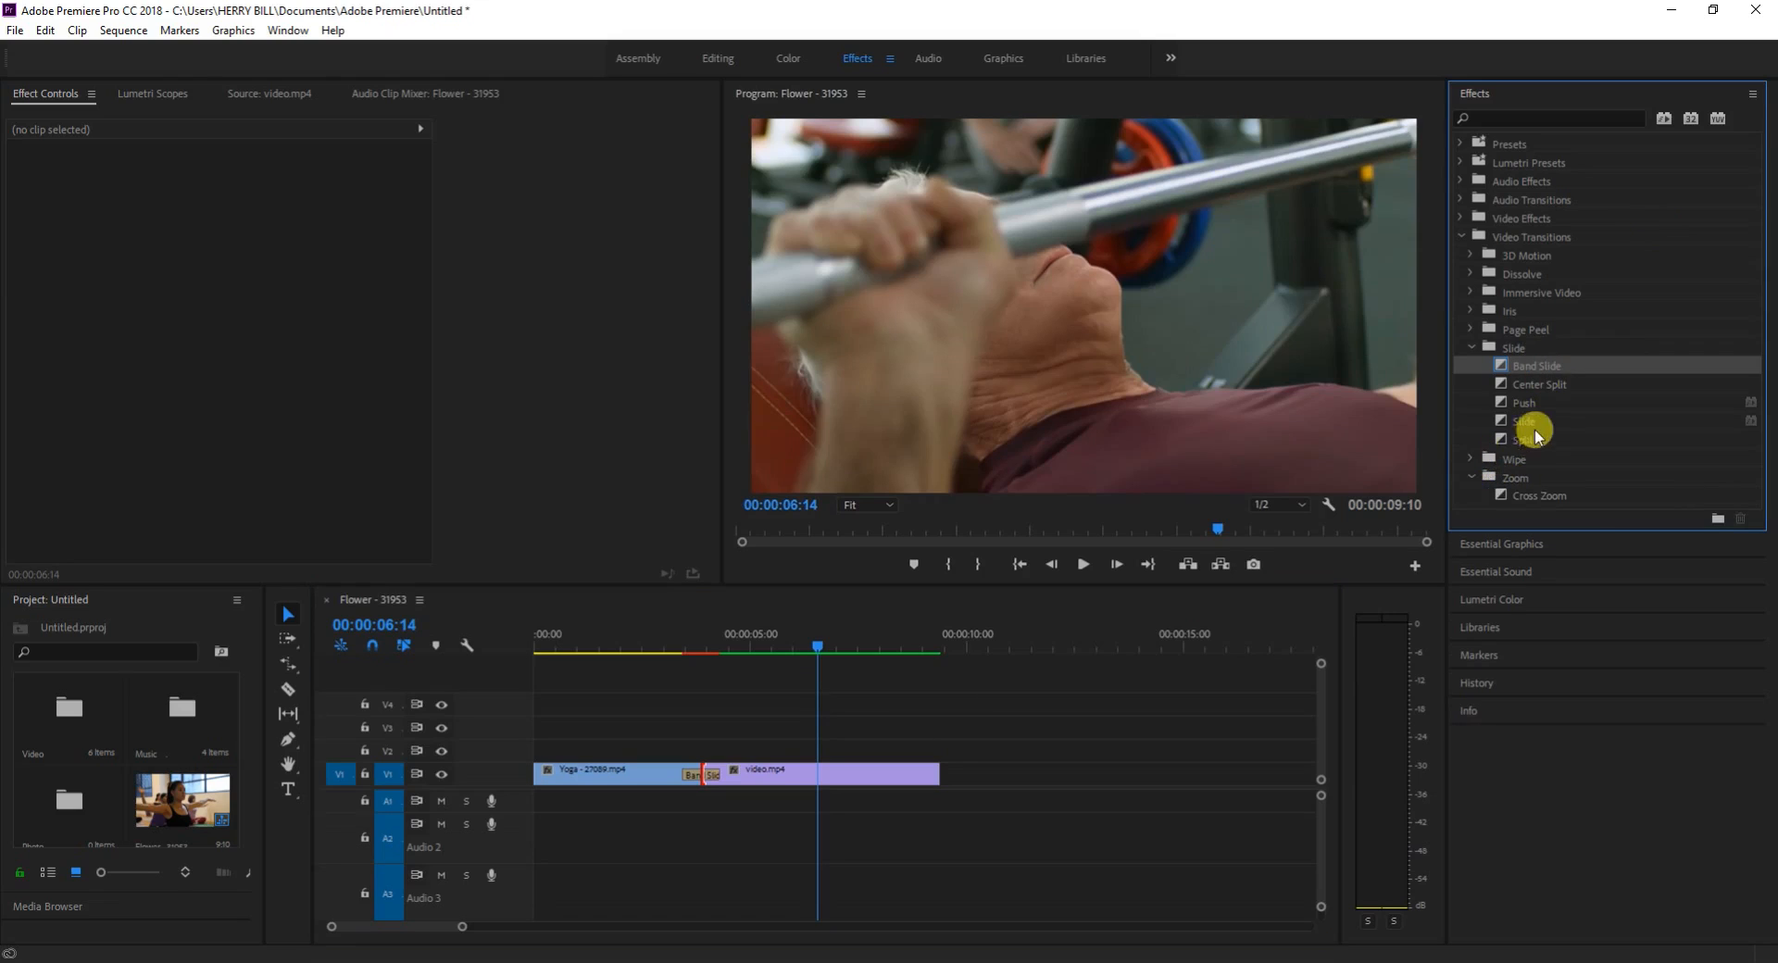
right_click(1538, 496)
left_click(1597, 481)
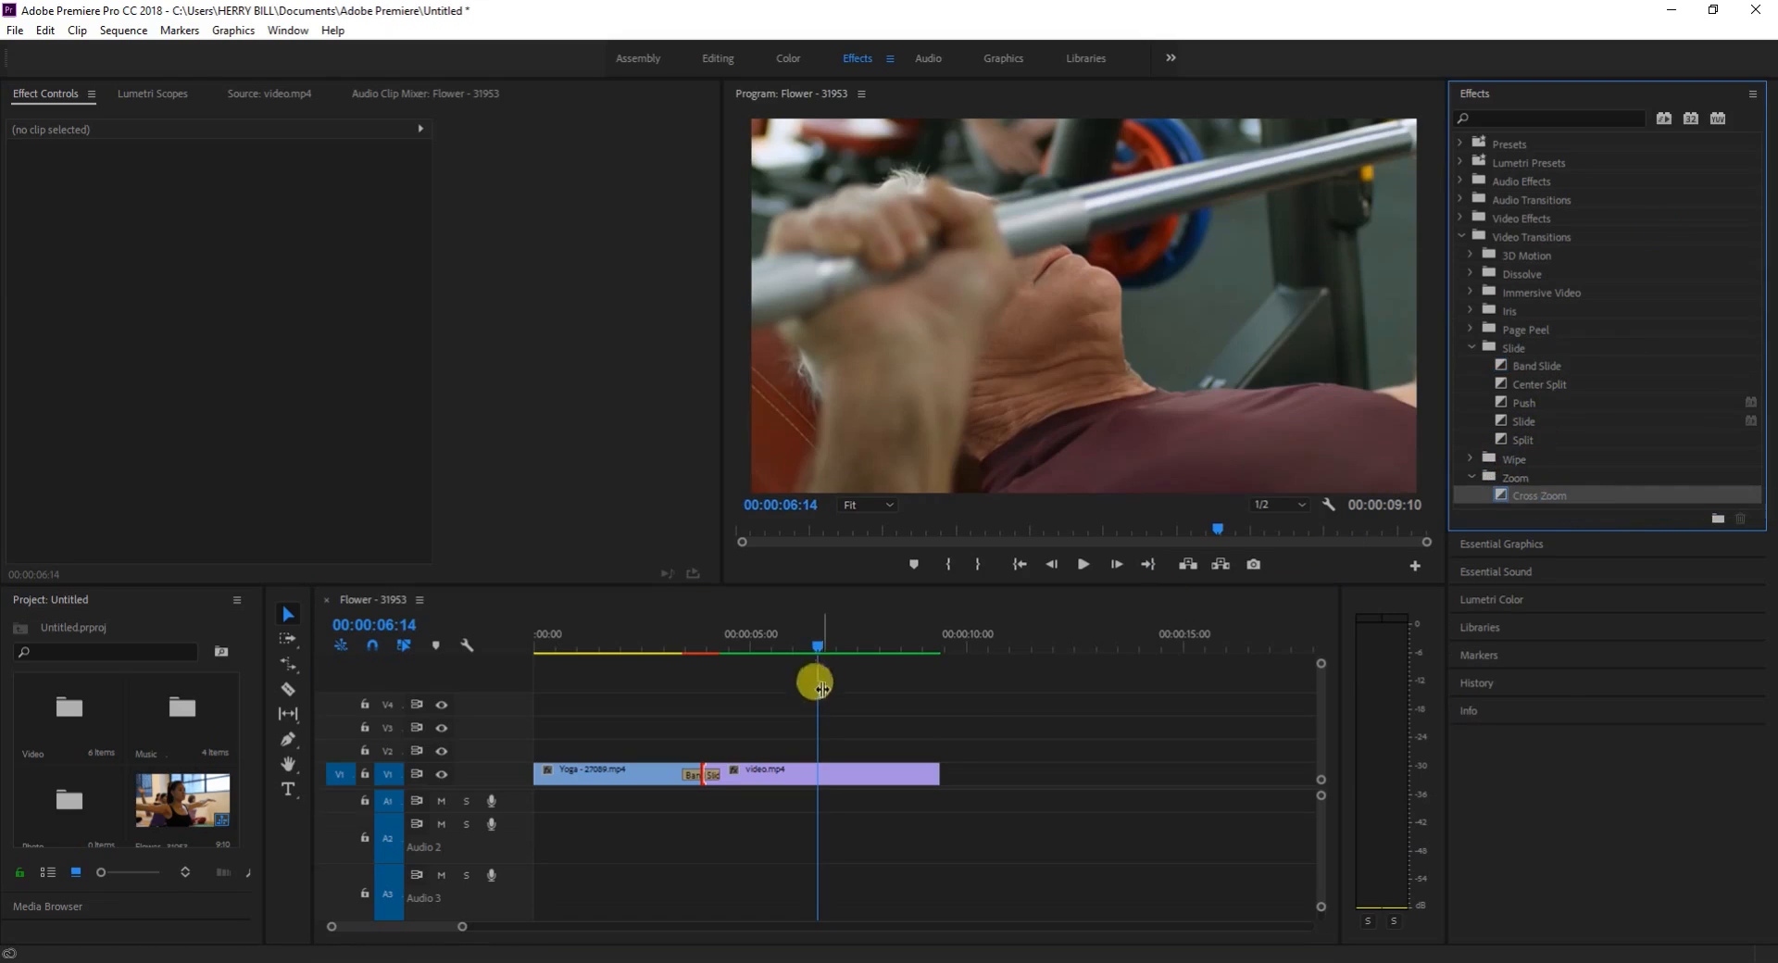
right_click(704, 783)
left_click(682, 778)
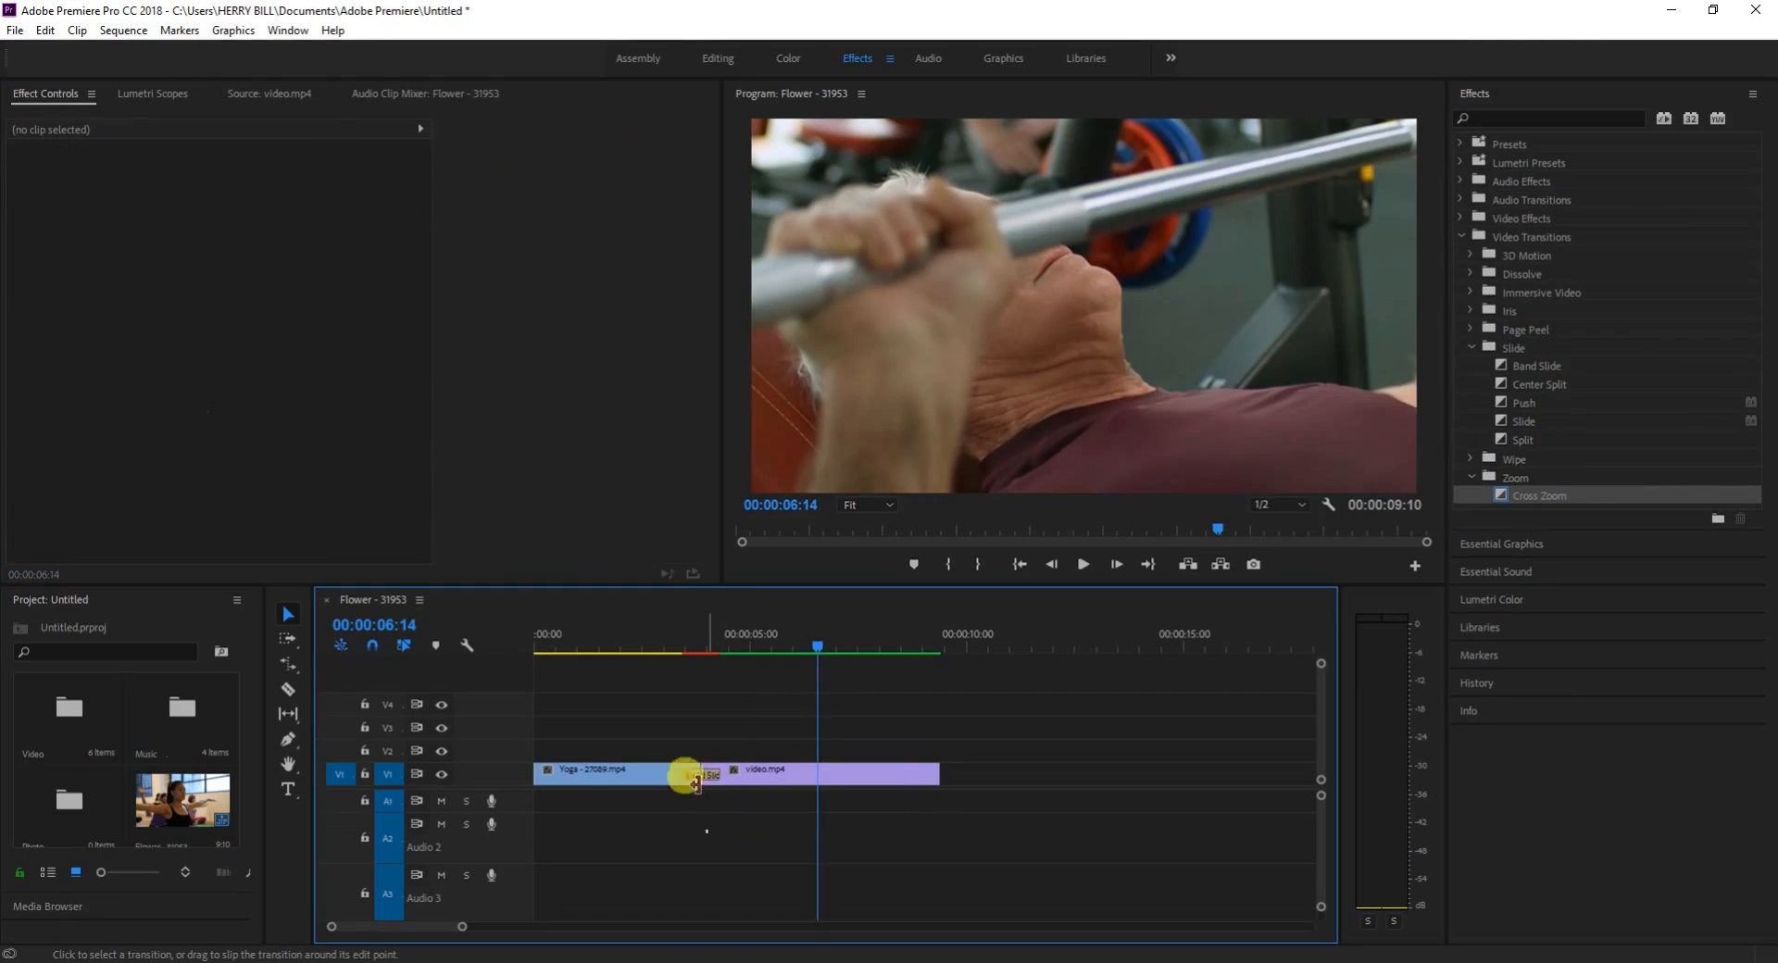
right_click(704, 778)
left_click(697, 776)
right_click(700, 778)
left_click(687, 780)
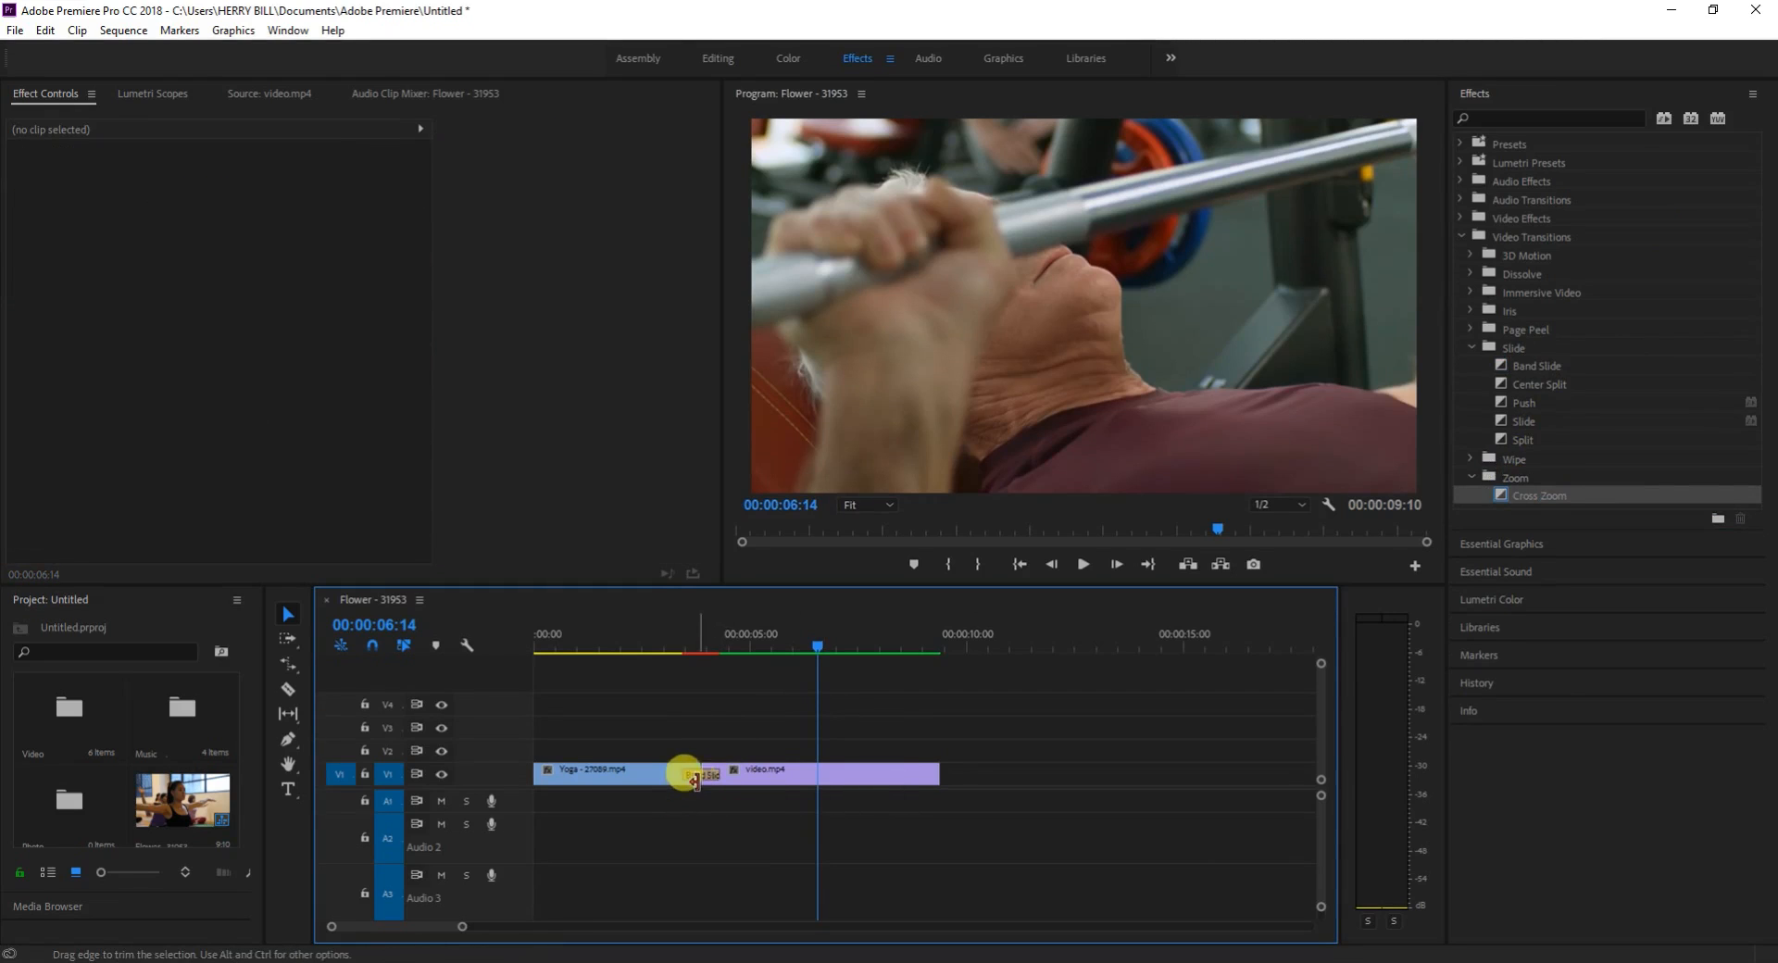
right_click(699, 778)
left_click(686, 782)
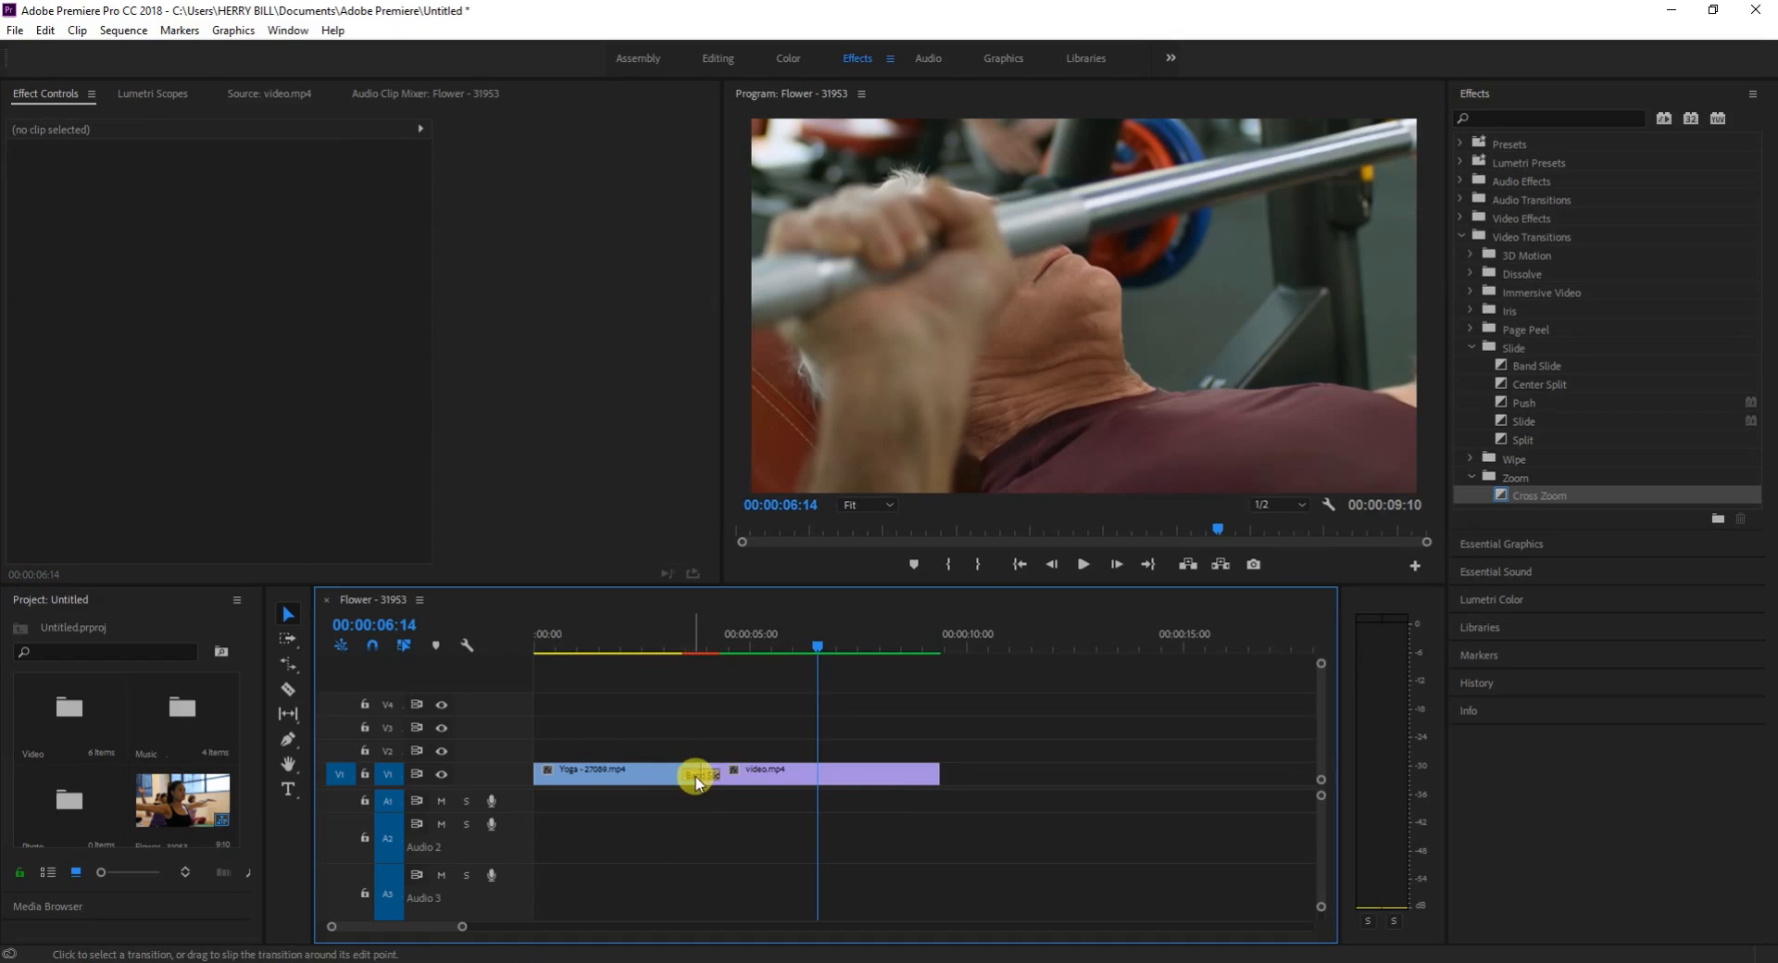
right_click(698, 776)
left_click(697, 777)
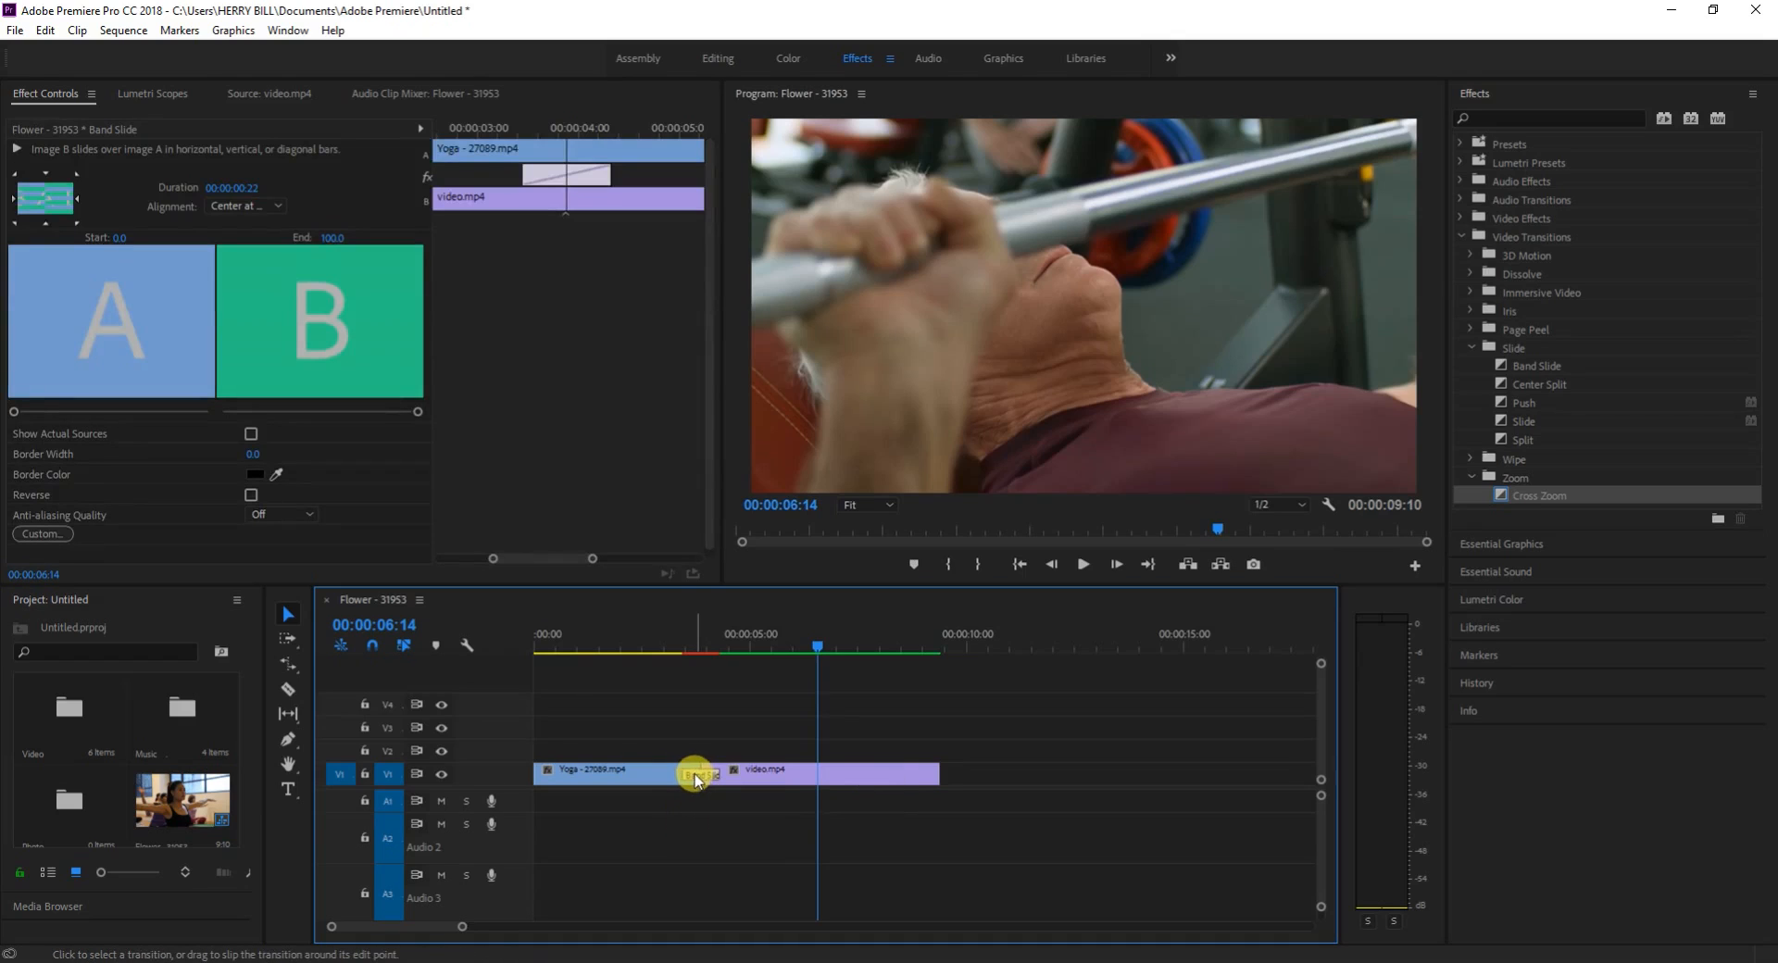
right_click(695, 778)
left_click(696, 830)
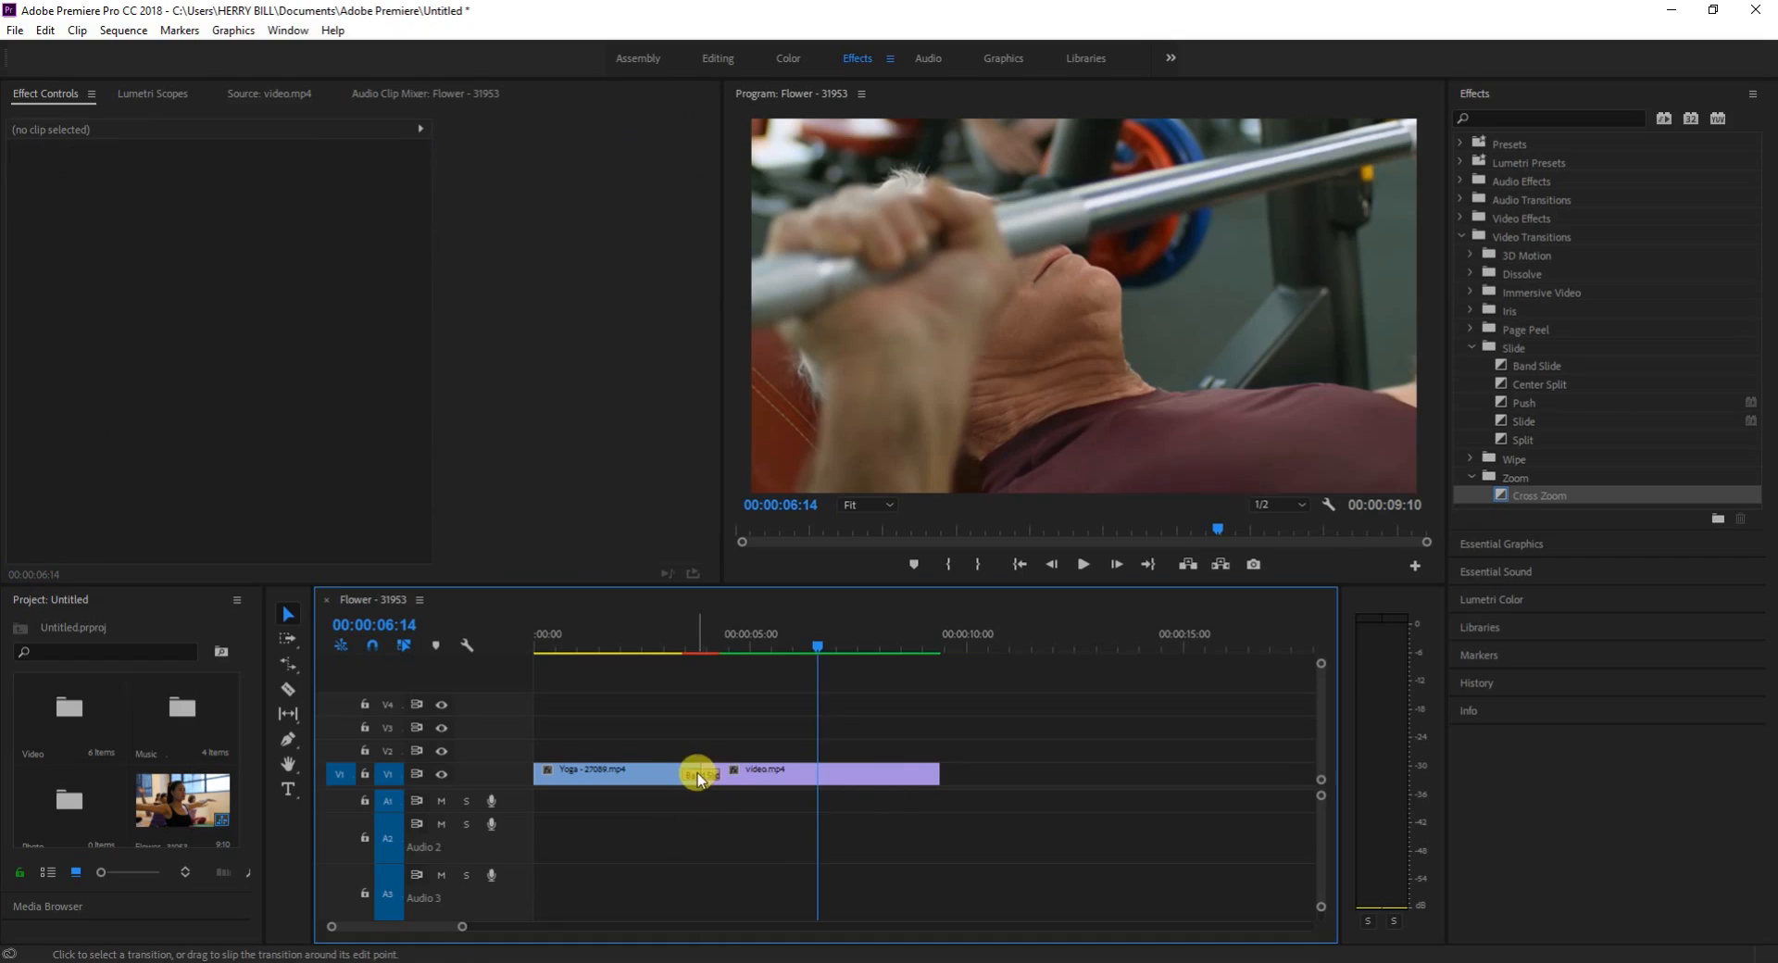
left_click(702, 778)
right_click(703, 779)
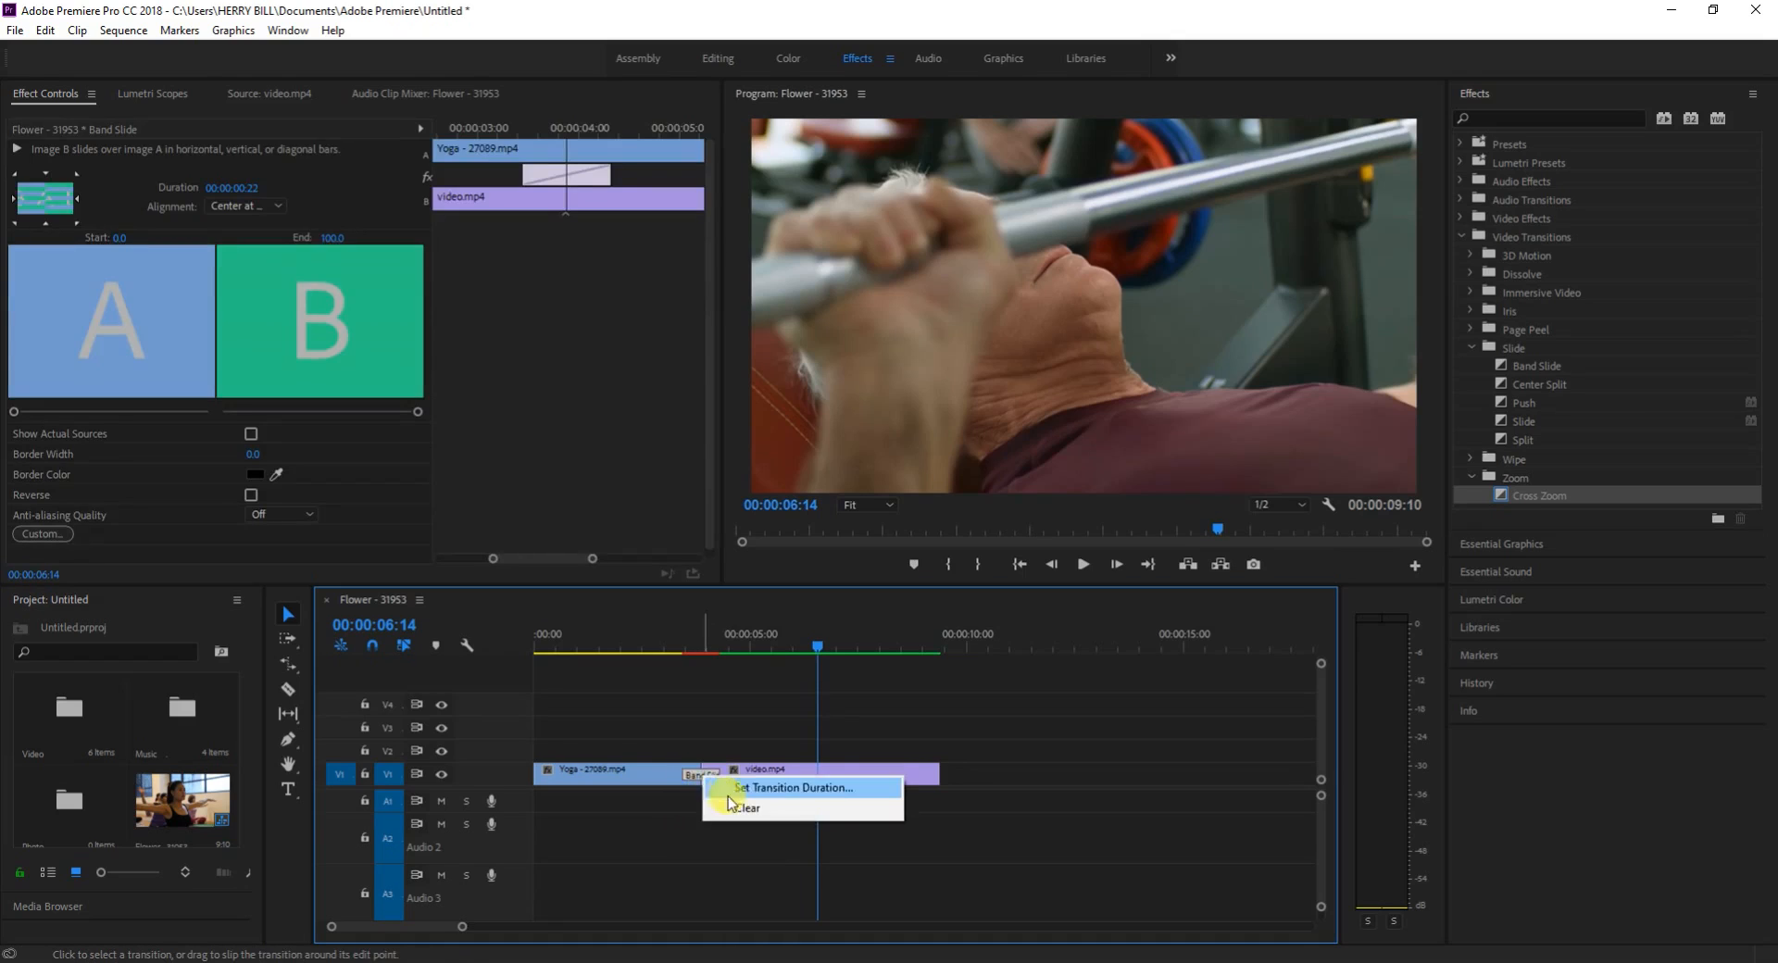
left_click(685, 769)
right_click(692, 775)
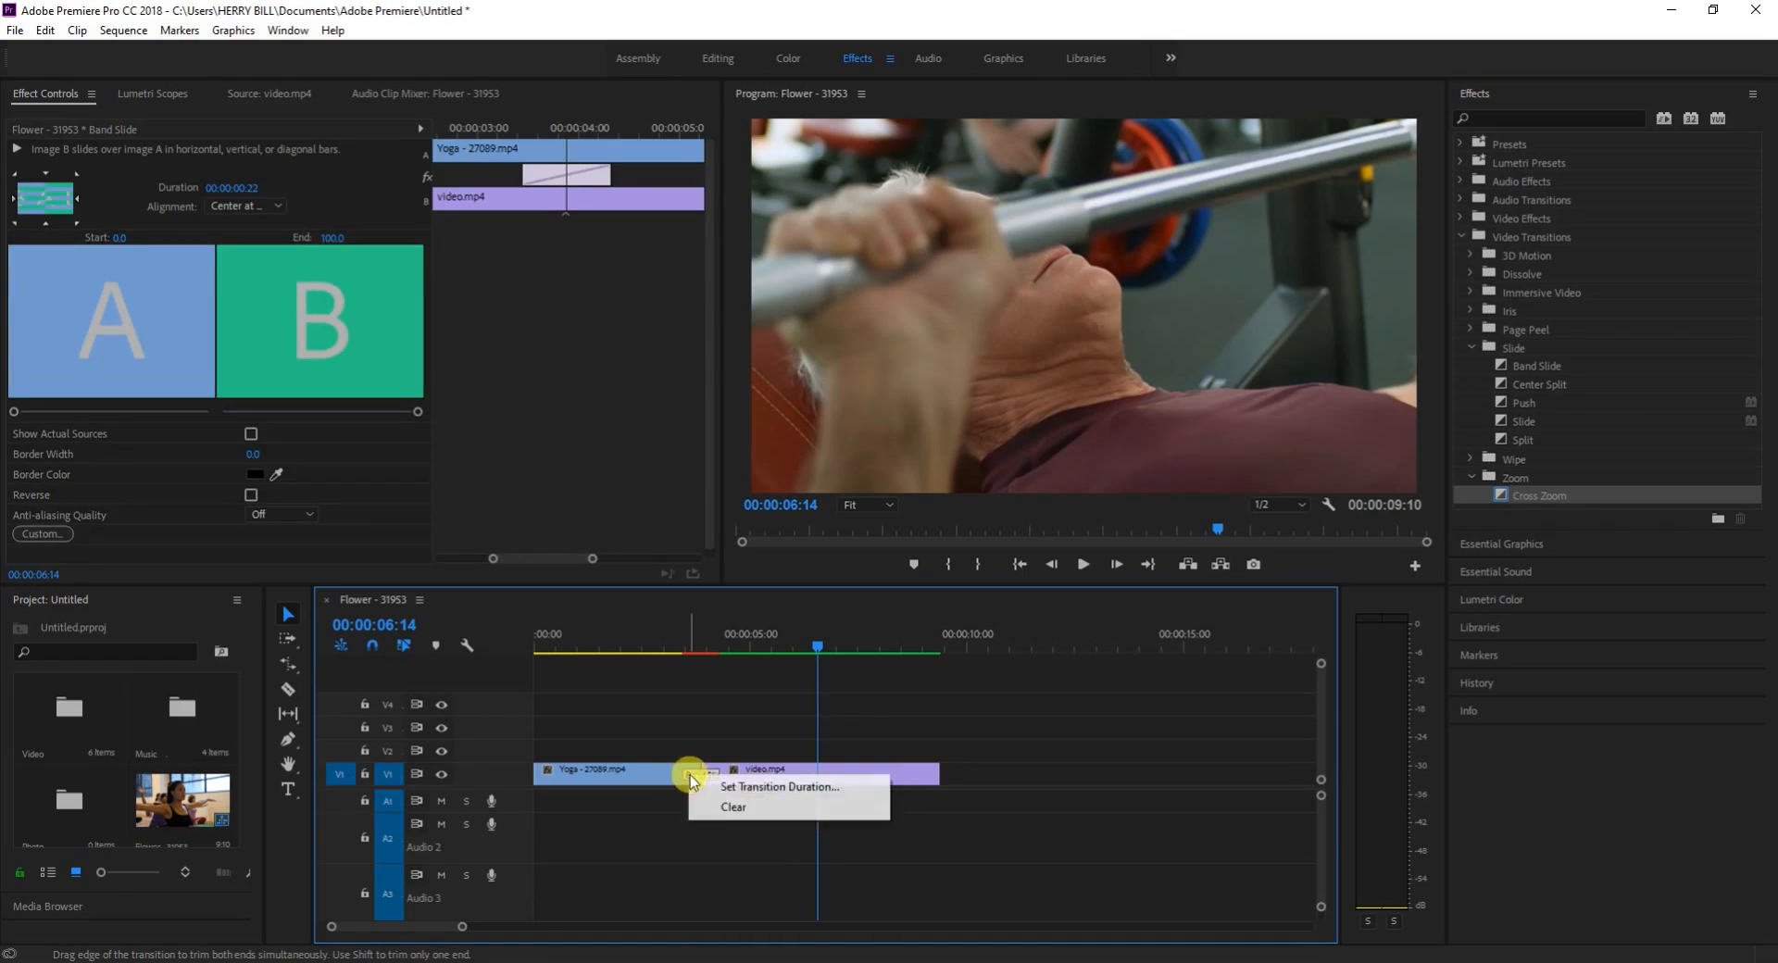
left_click(691, 824)
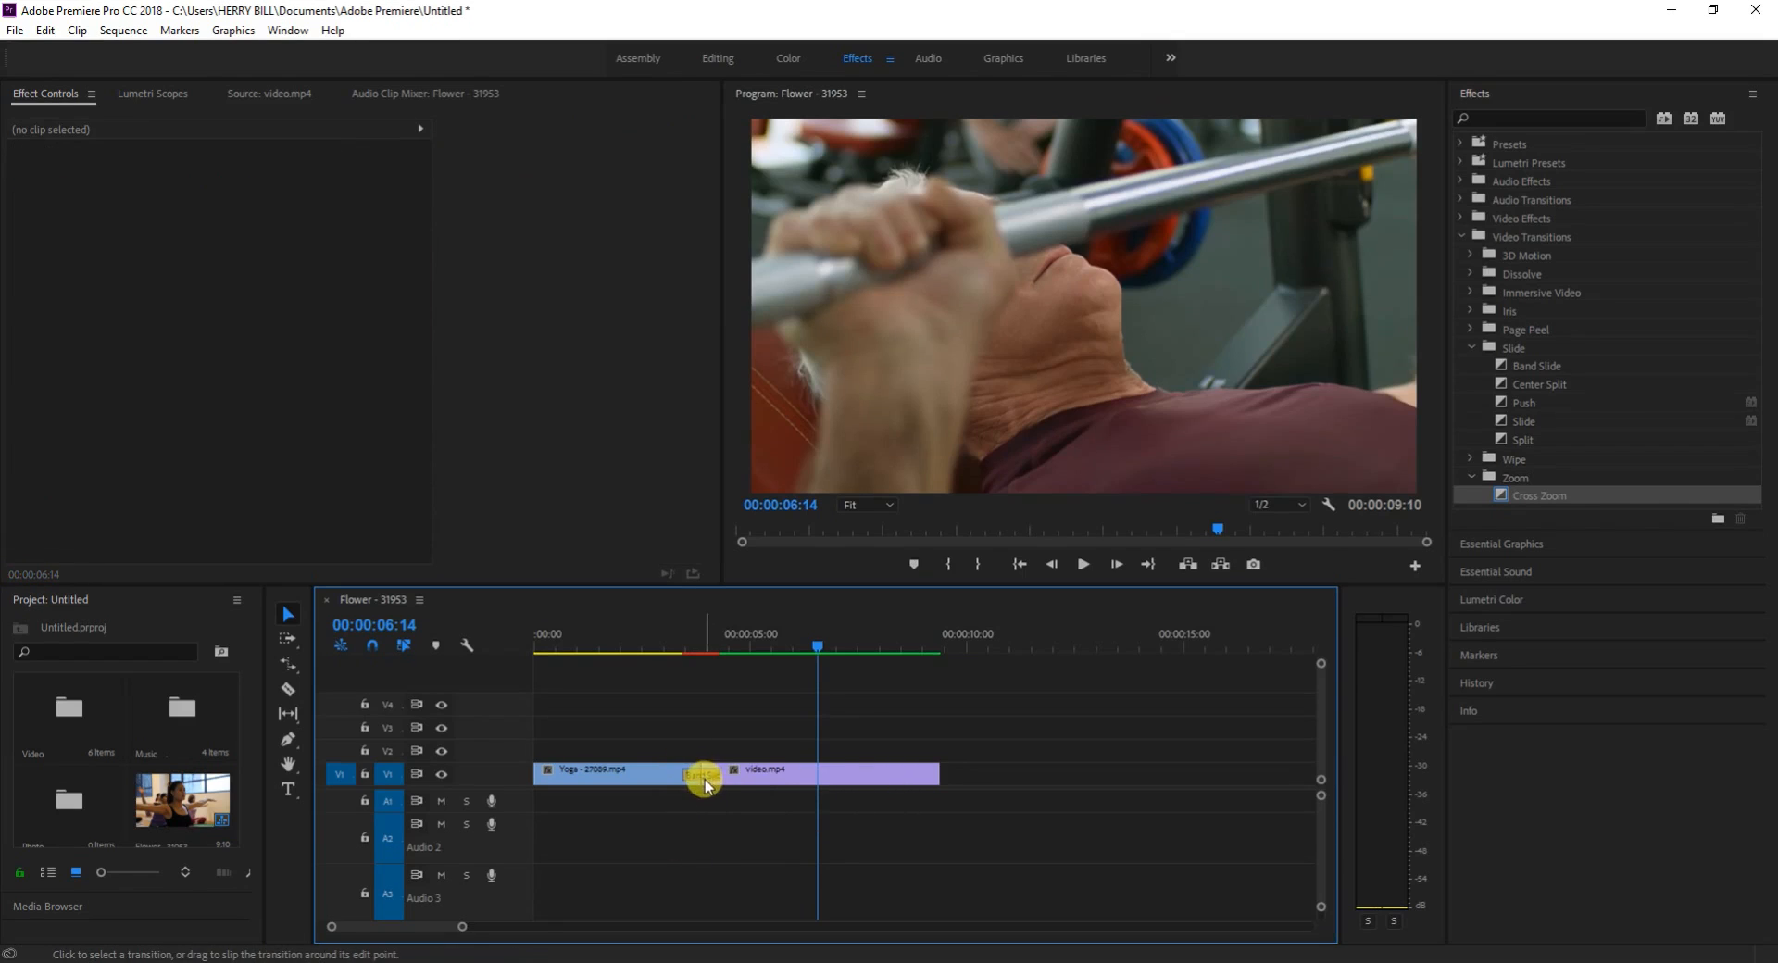
left_click(710, 780)
right_click(709, 776)
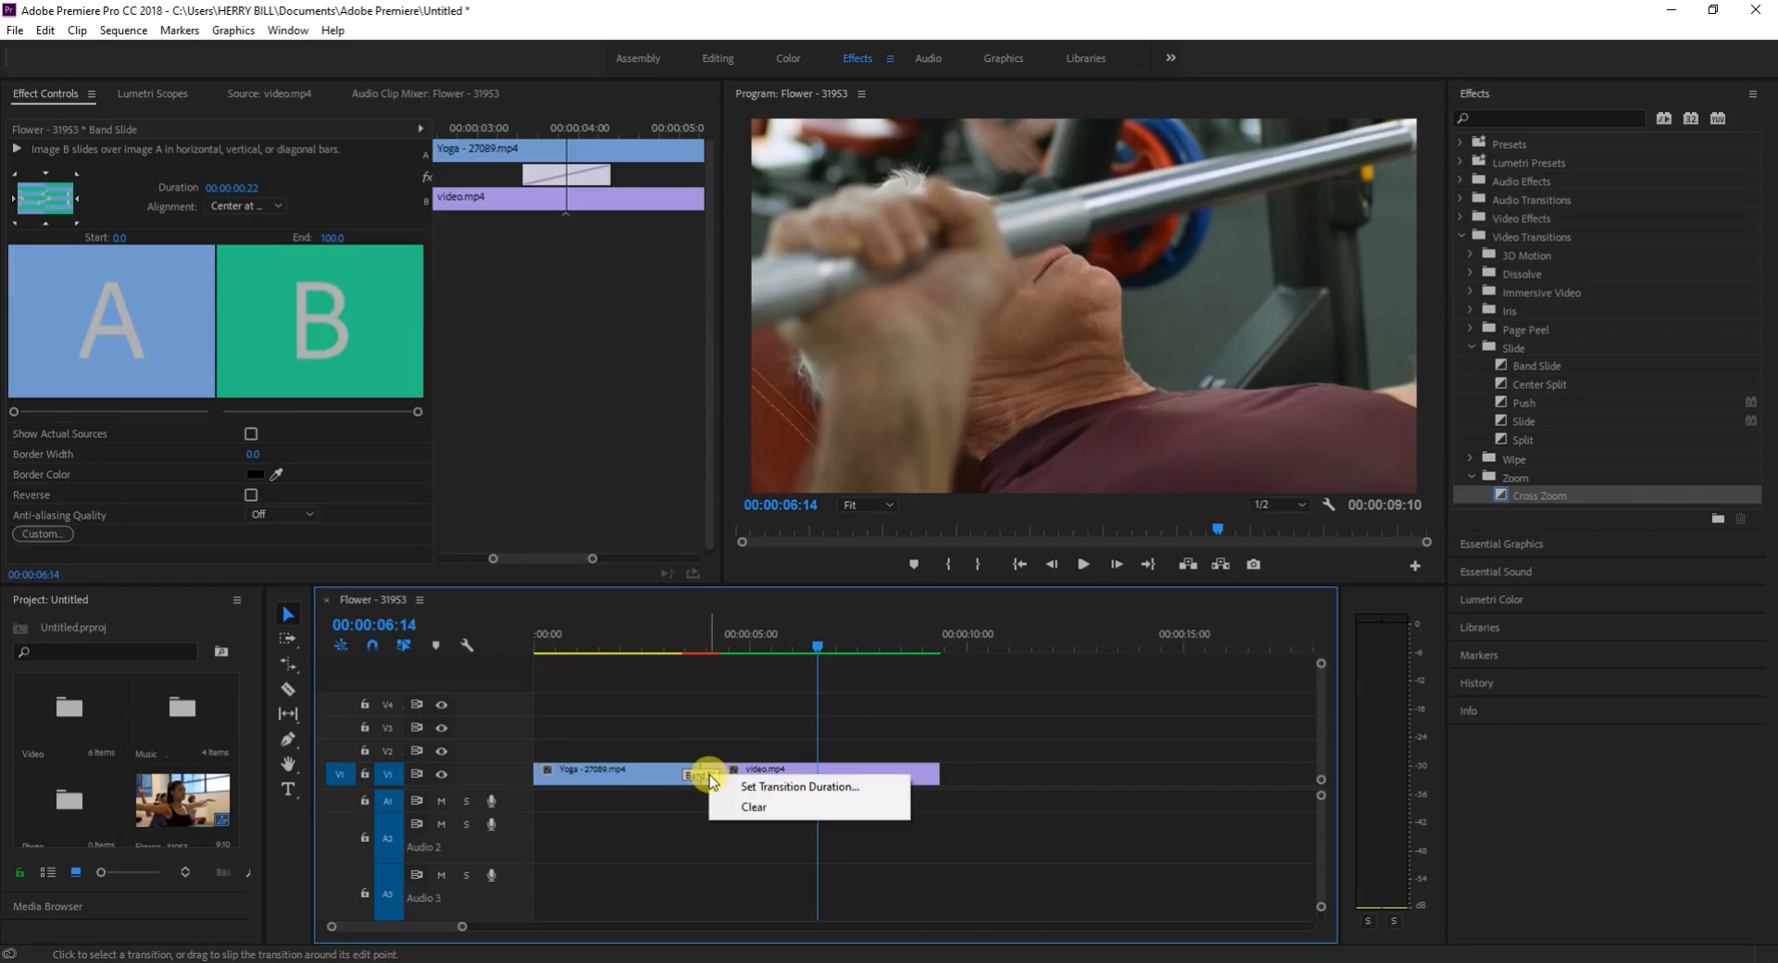
left_click(691, 821)
double_click(700, 781)
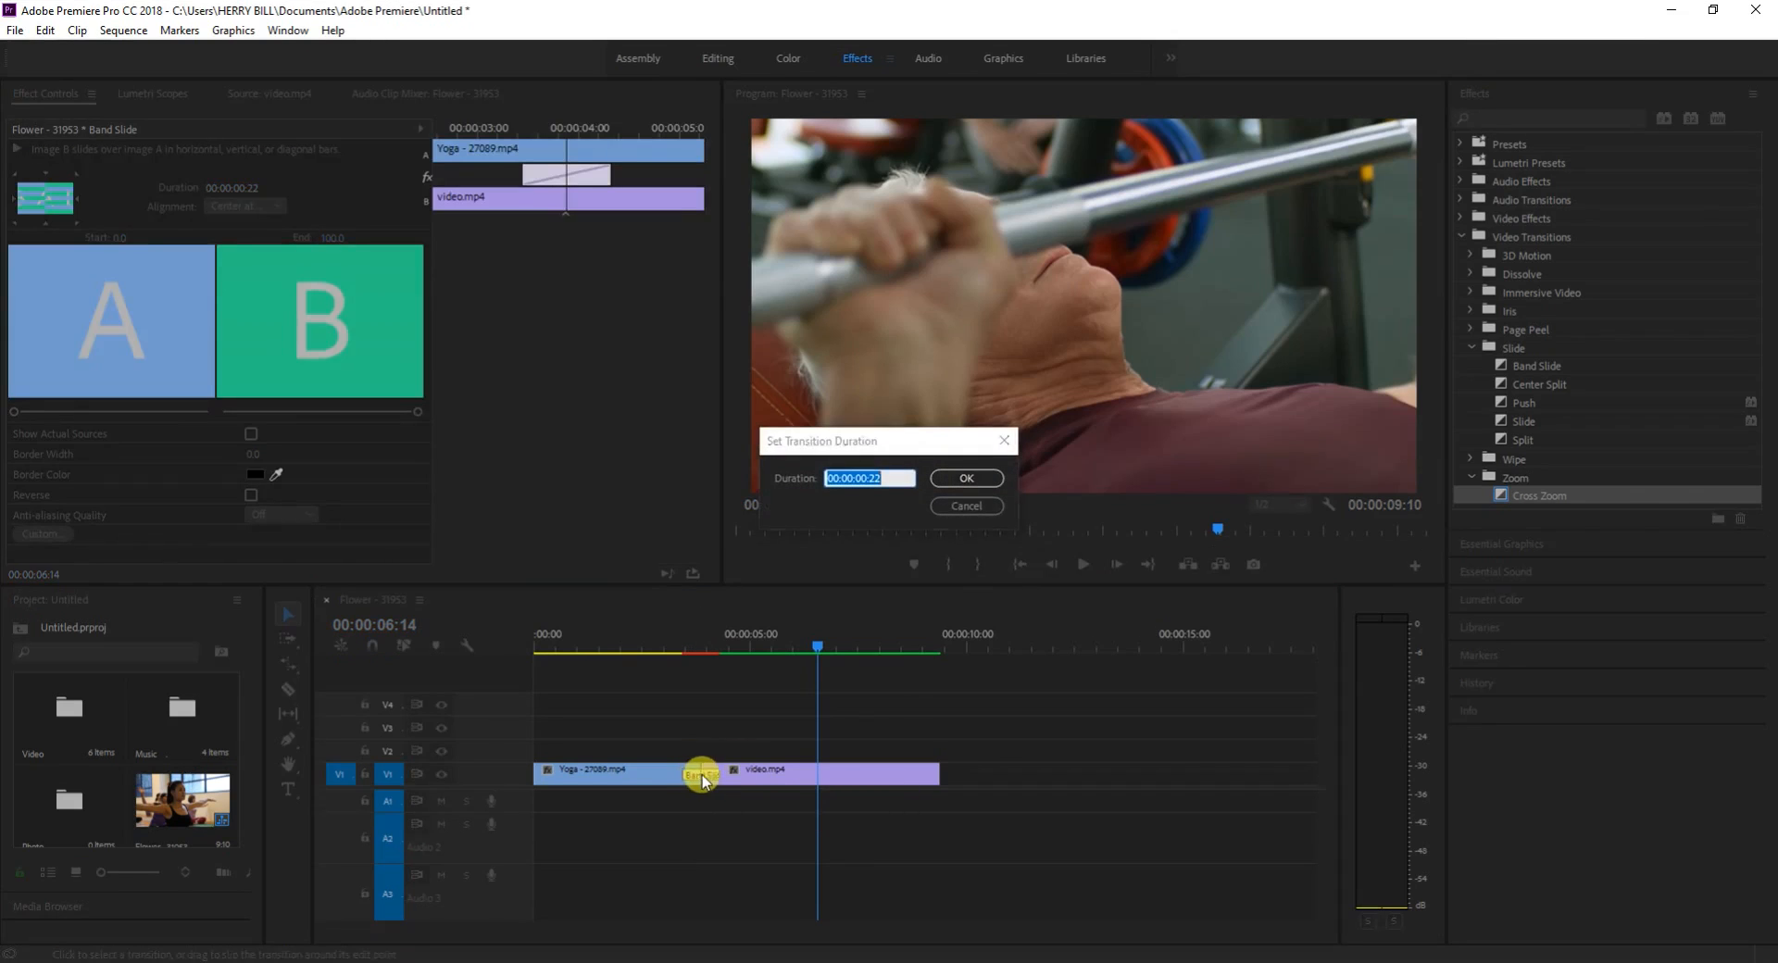
left_click(969, 506)
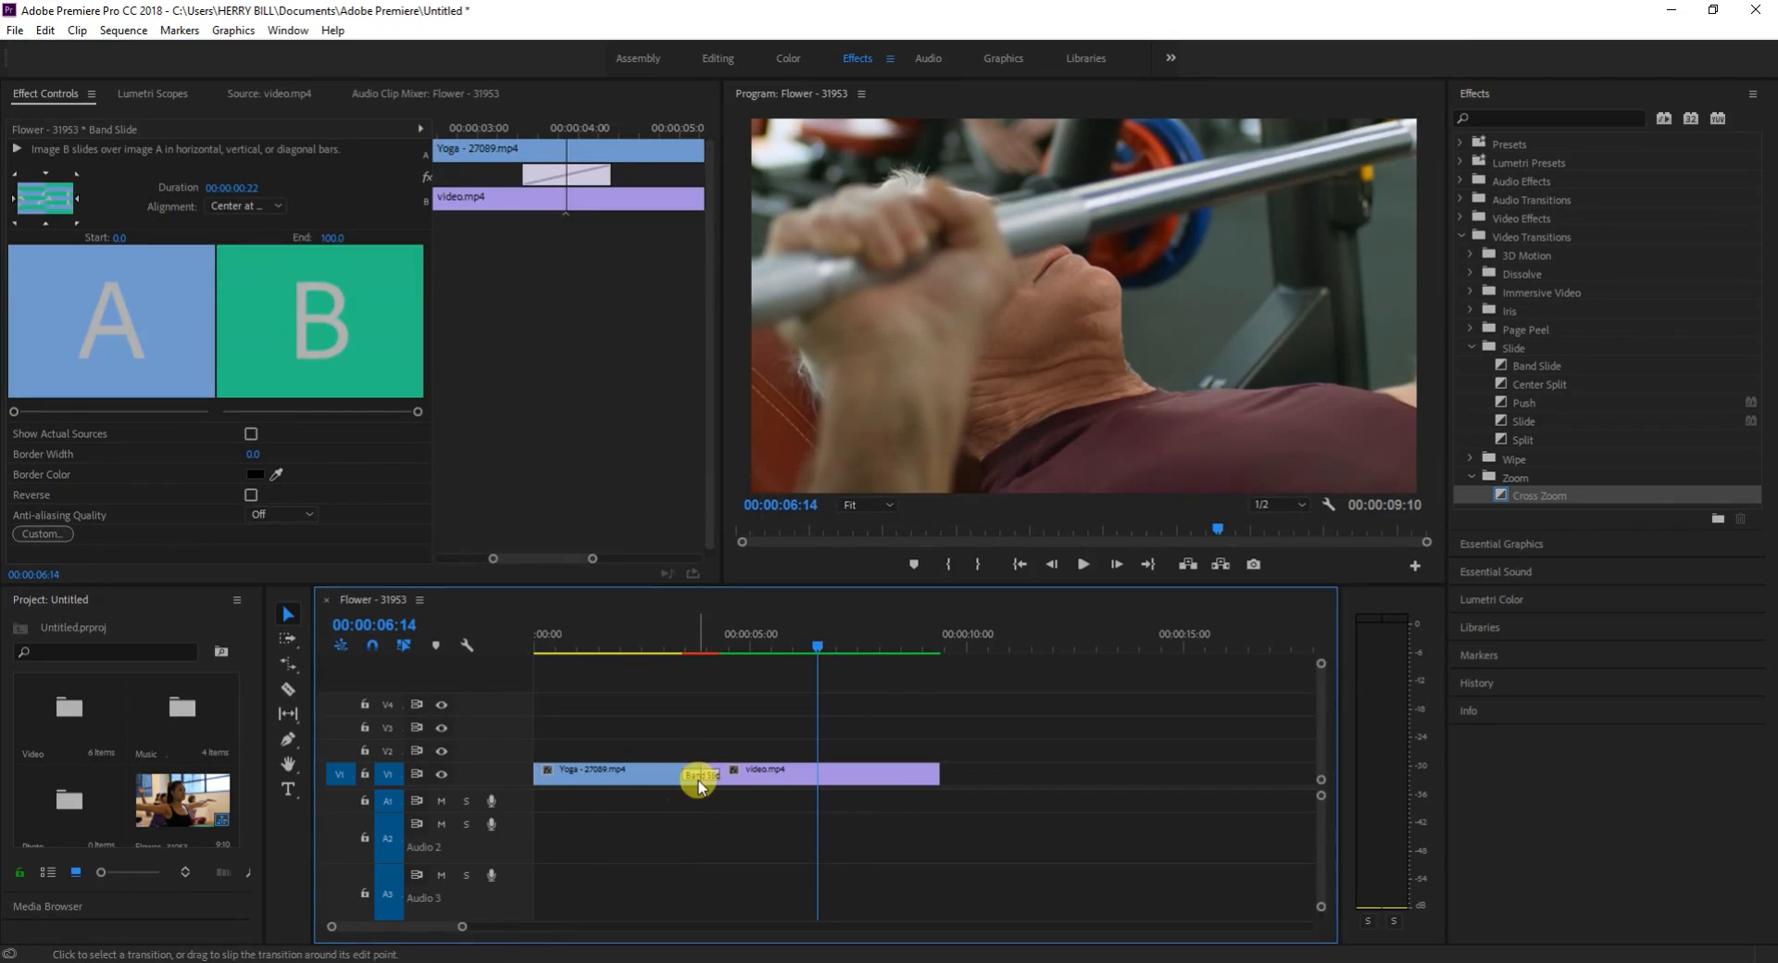
right_click(699, 781)
left_click(692, 772)
right_click(695, 774)
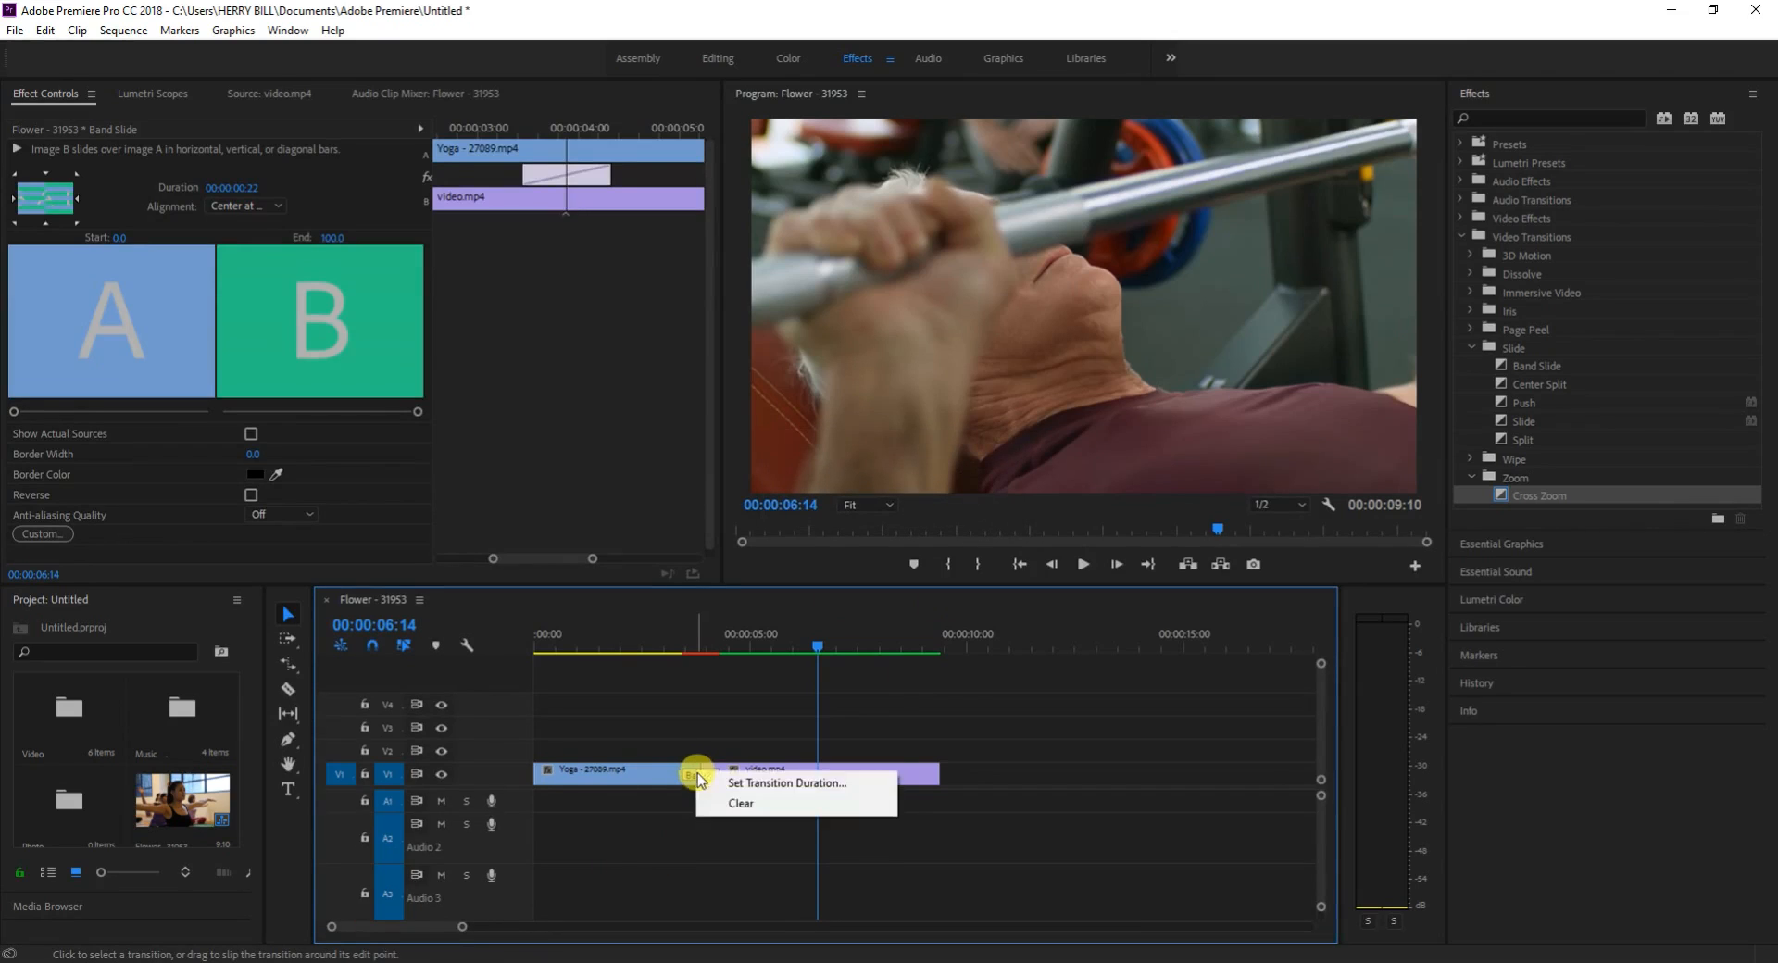
left_click(676, 838)
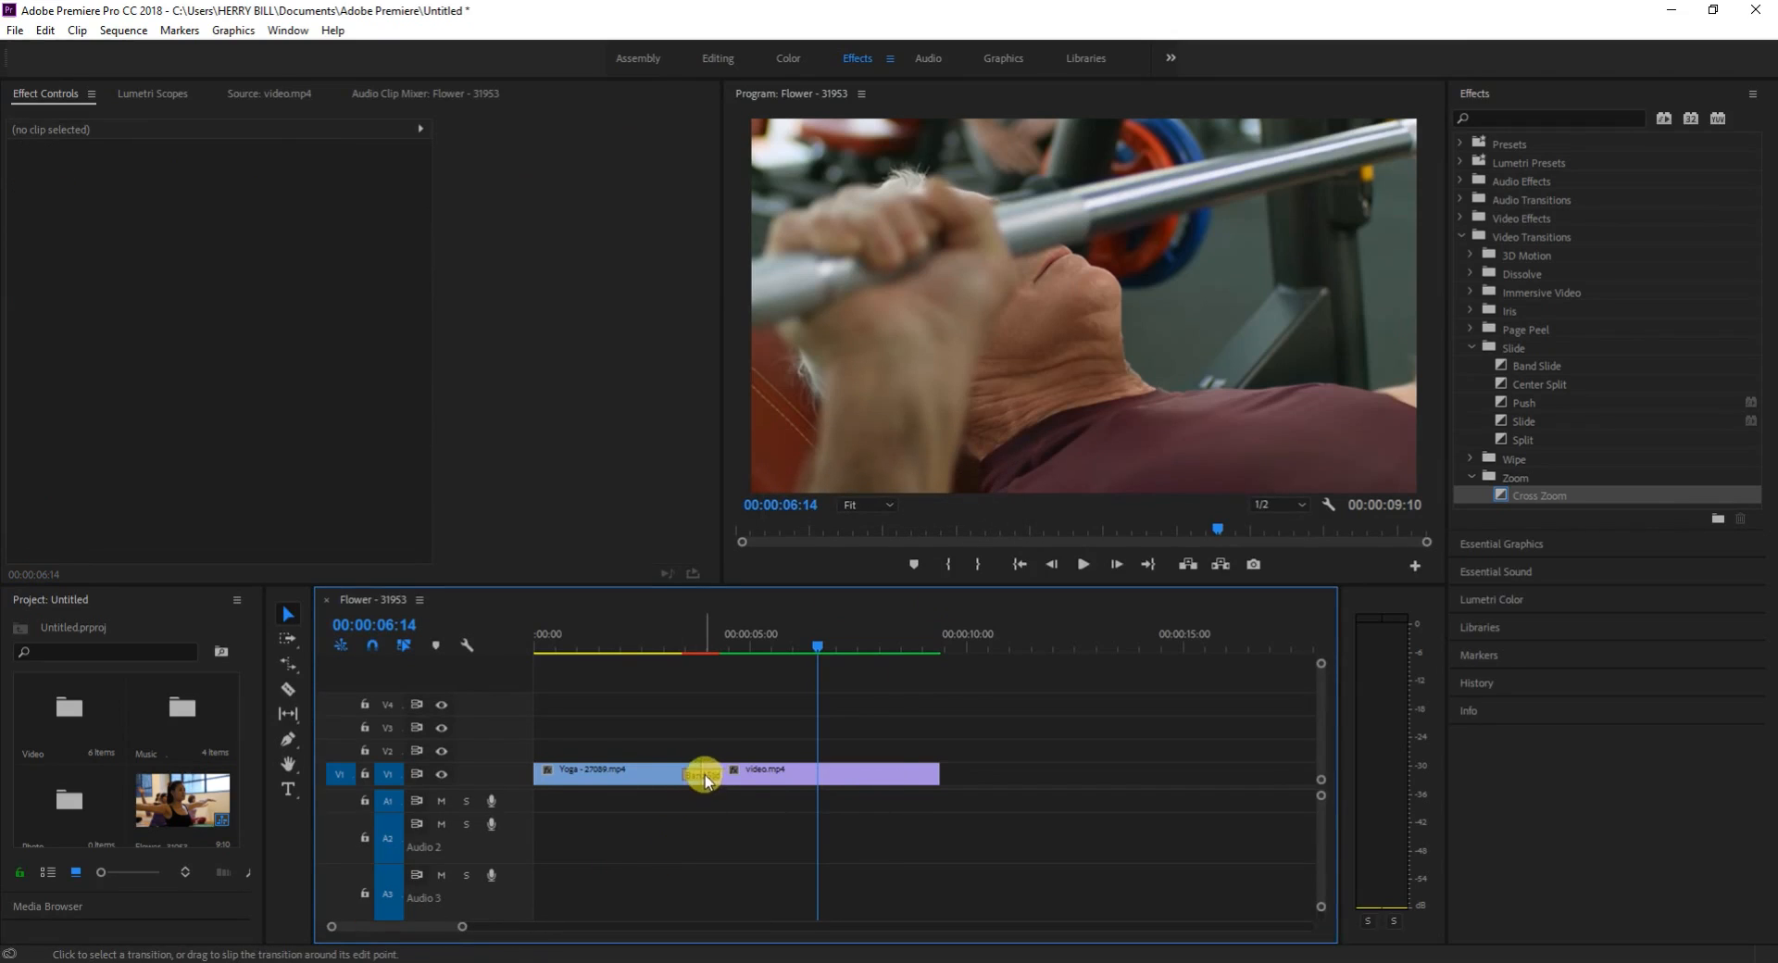
Replace the Band Slide at the cut between the two V1 clips with the default Cross Zoom transition.
scroll(679, 810, "up", 2)
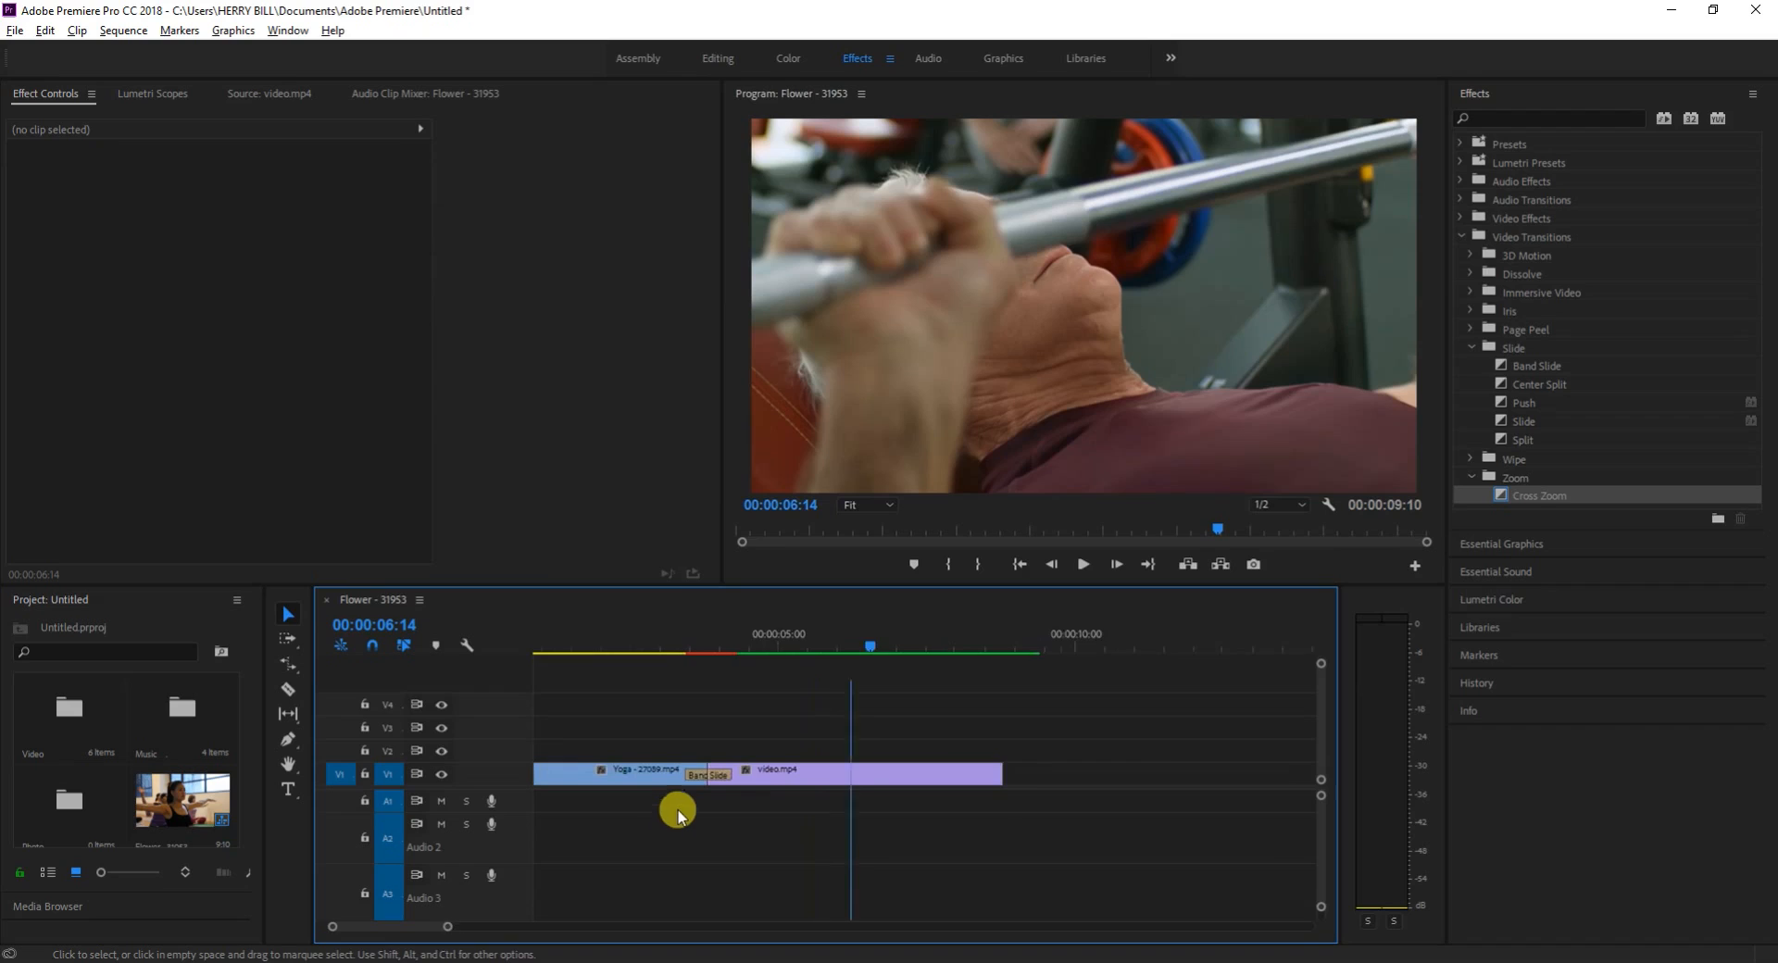
scroll(697, 790, "up", 1)
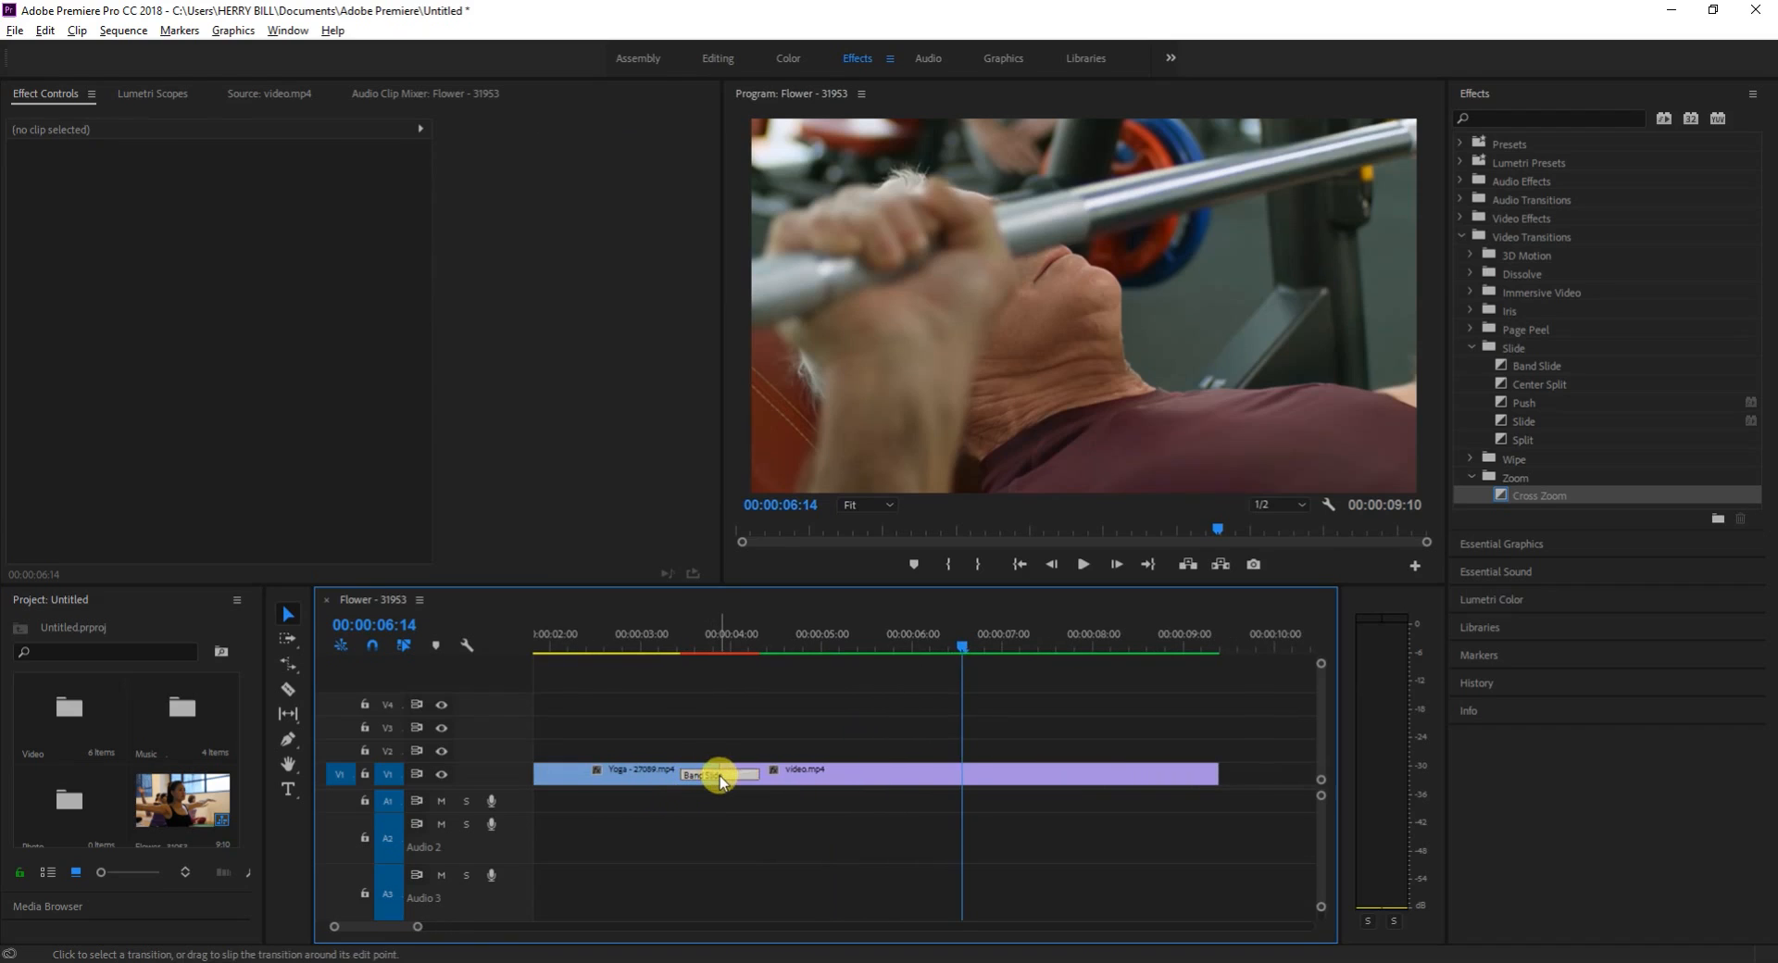
left_click(721, 780)
right_click(719, 776)
left_click(713, 777)
right_click(712, 776)
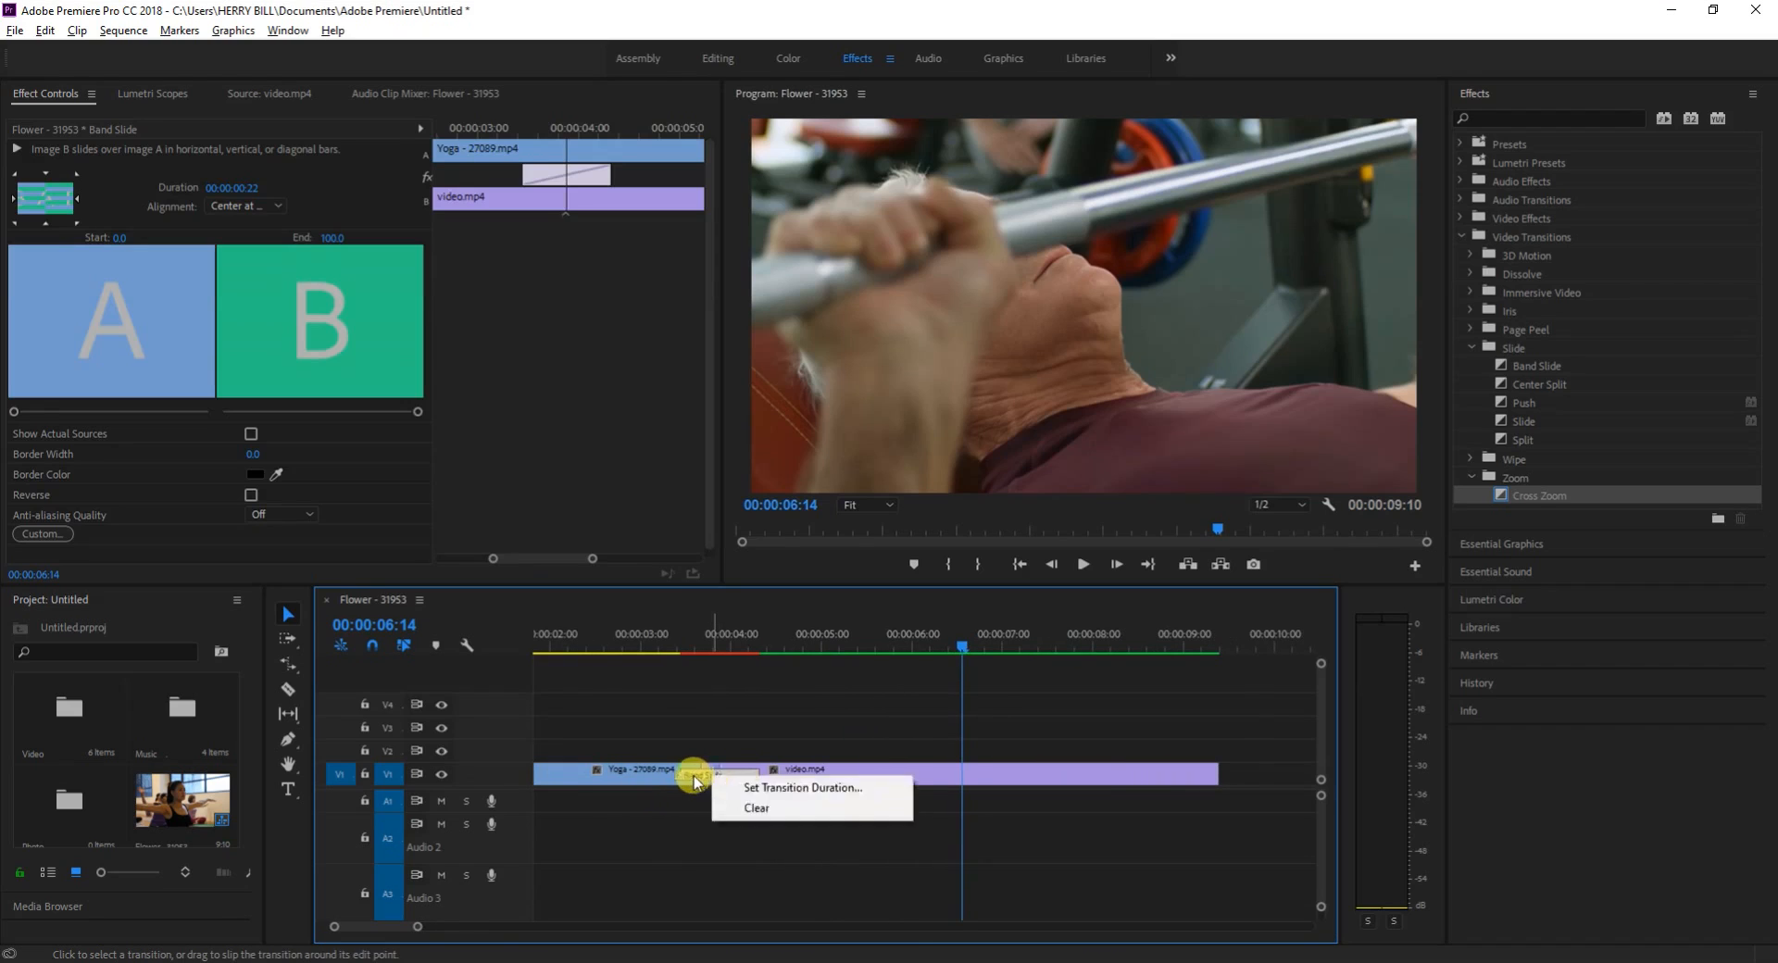
left_click(696, 778)
right_click(718, 784)
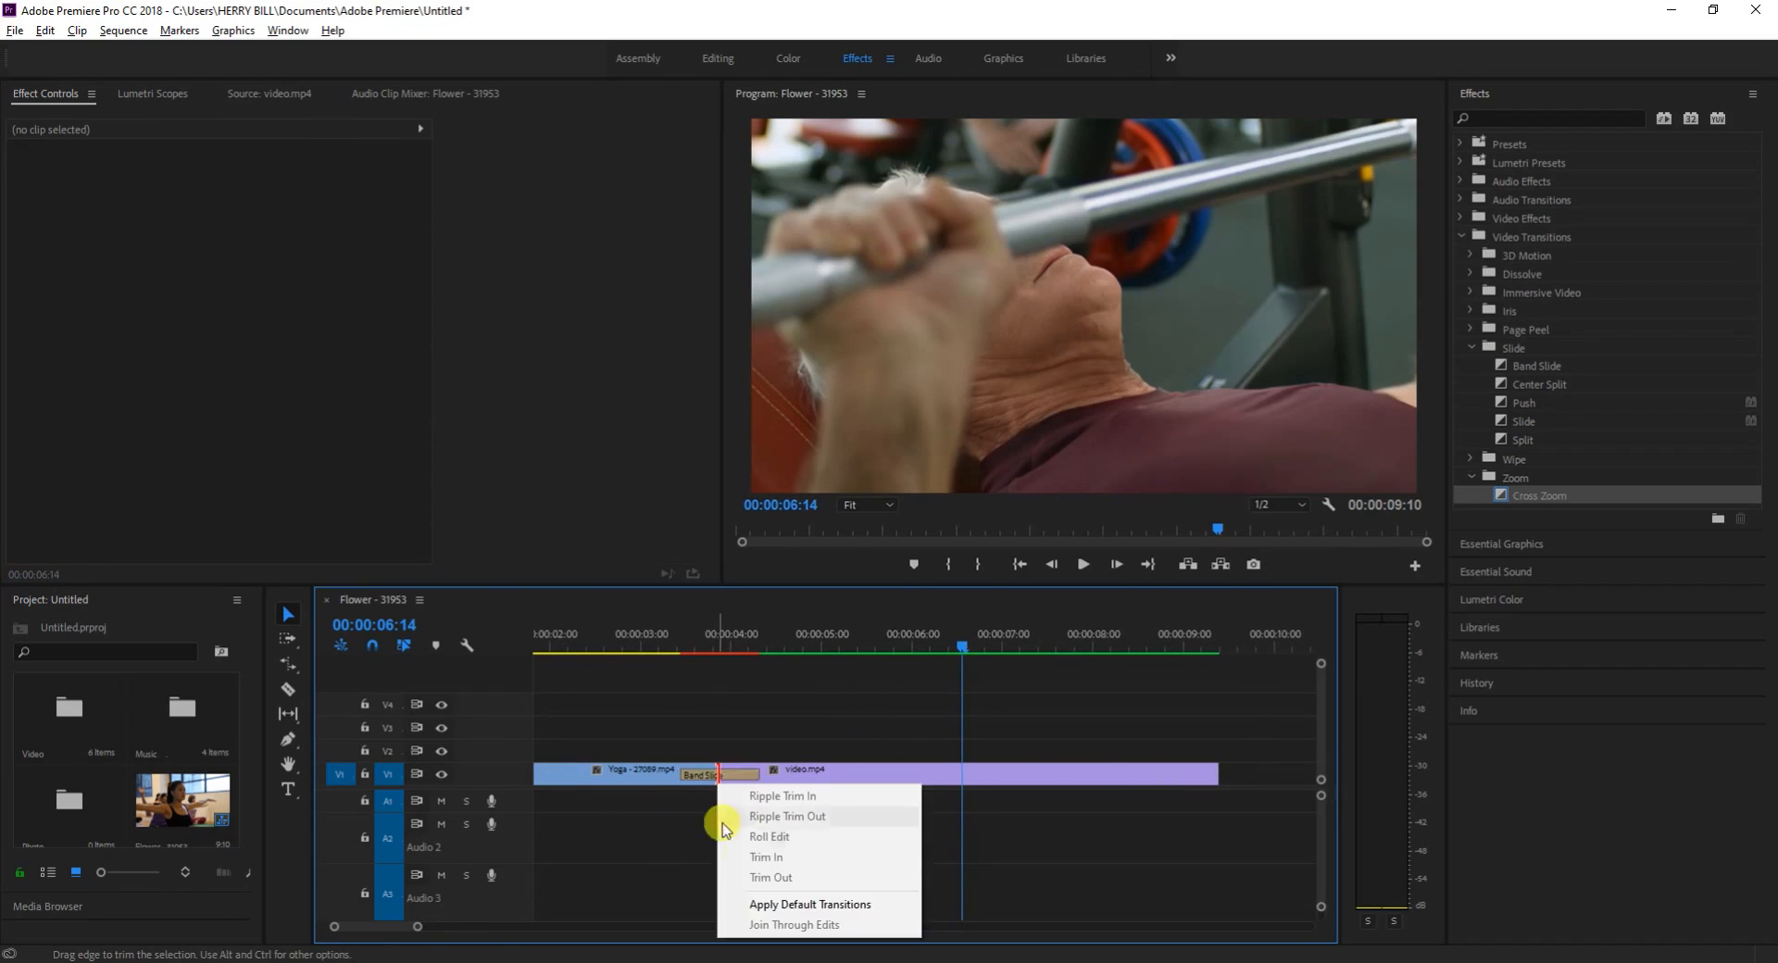
left_click(776, 906)
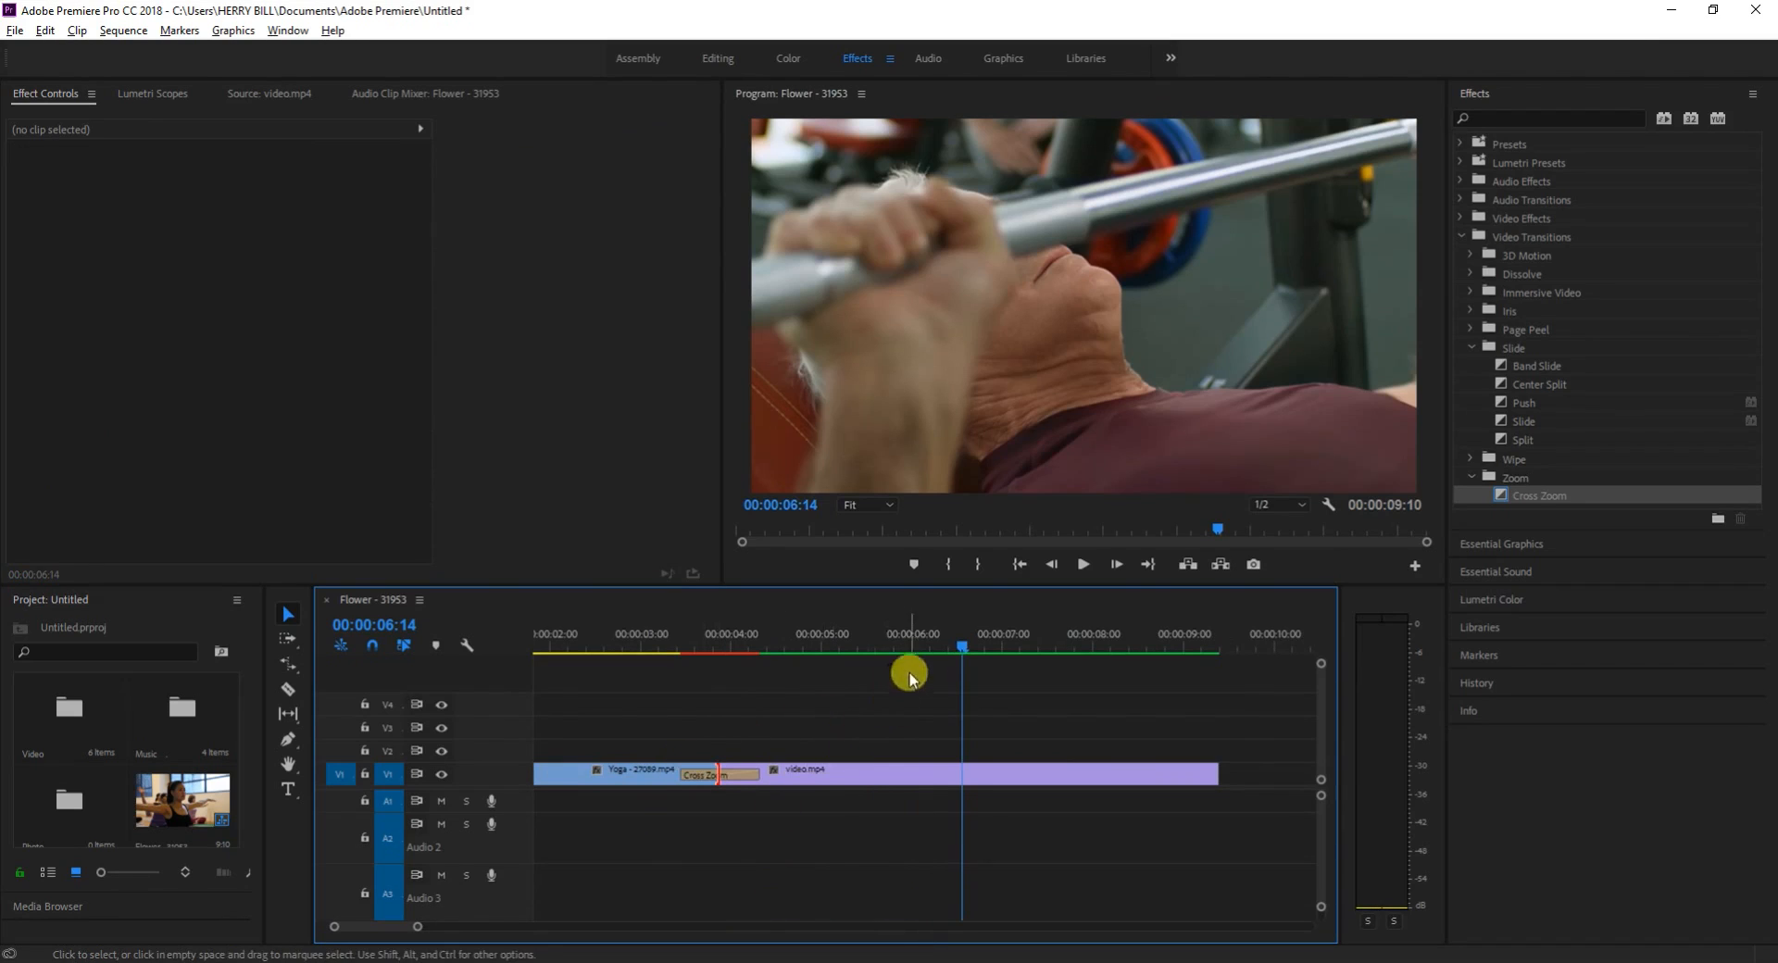
Play back the Cross Zoom transition from about 00:00:02:08 and stop in the second clip.
left_click_drag(969, 645, 581, 685)
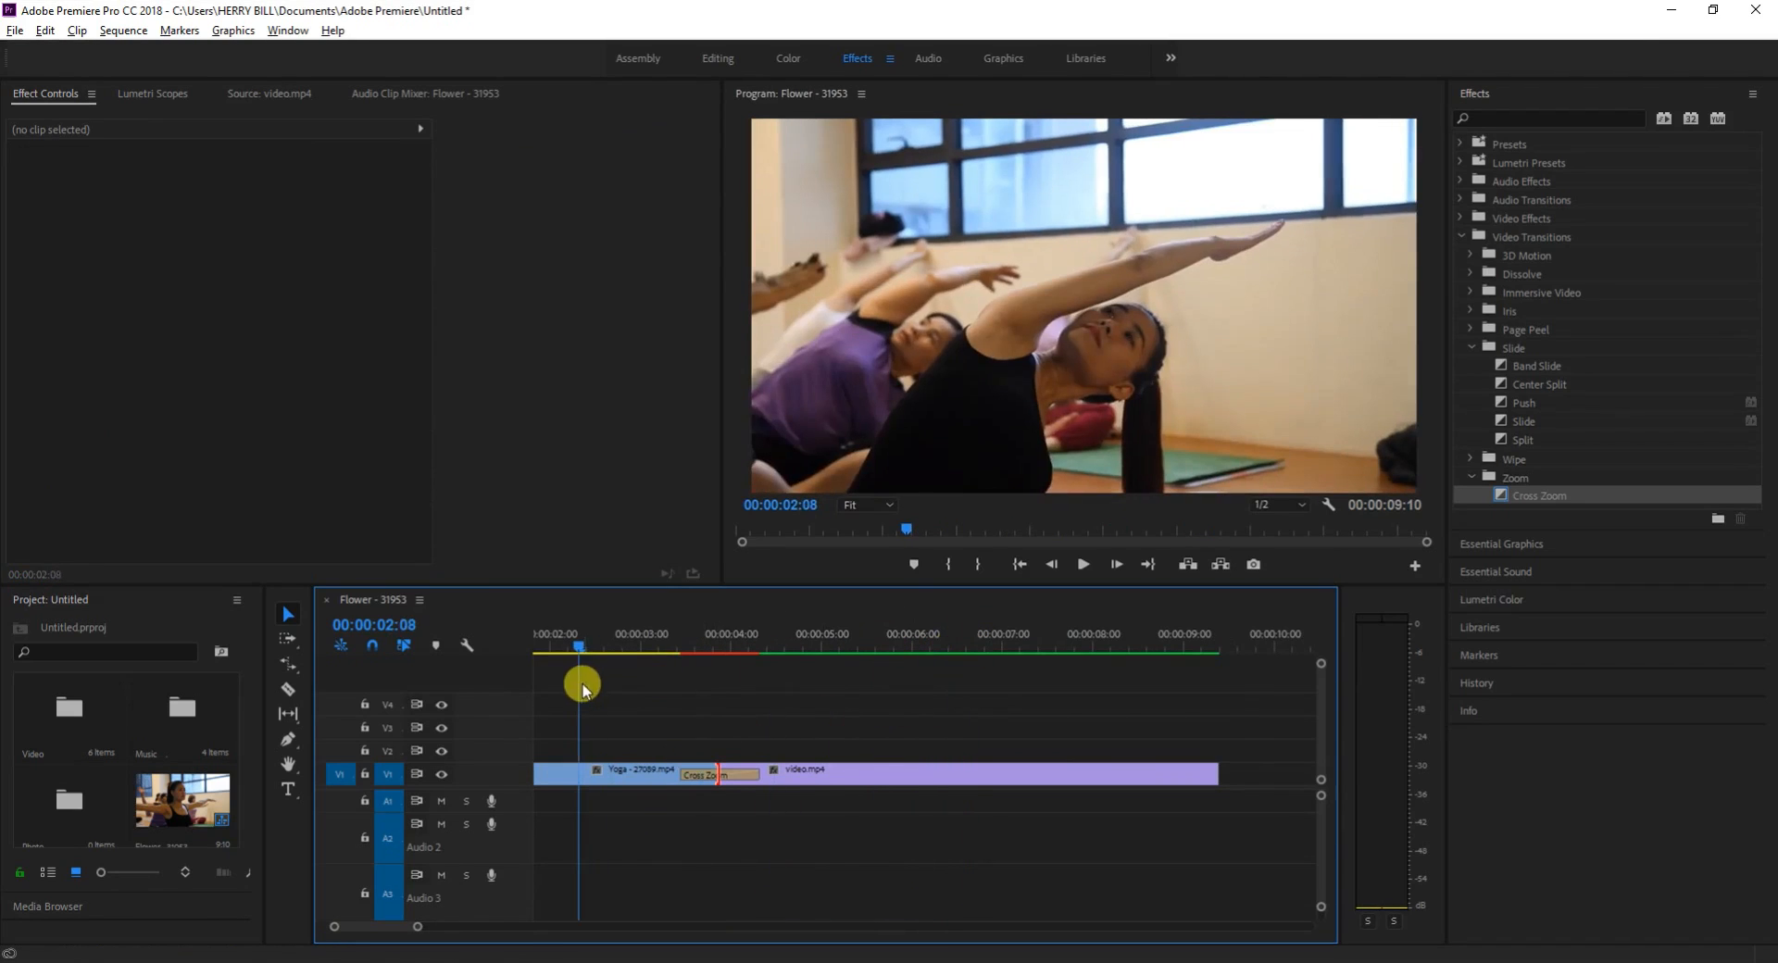
key("space")
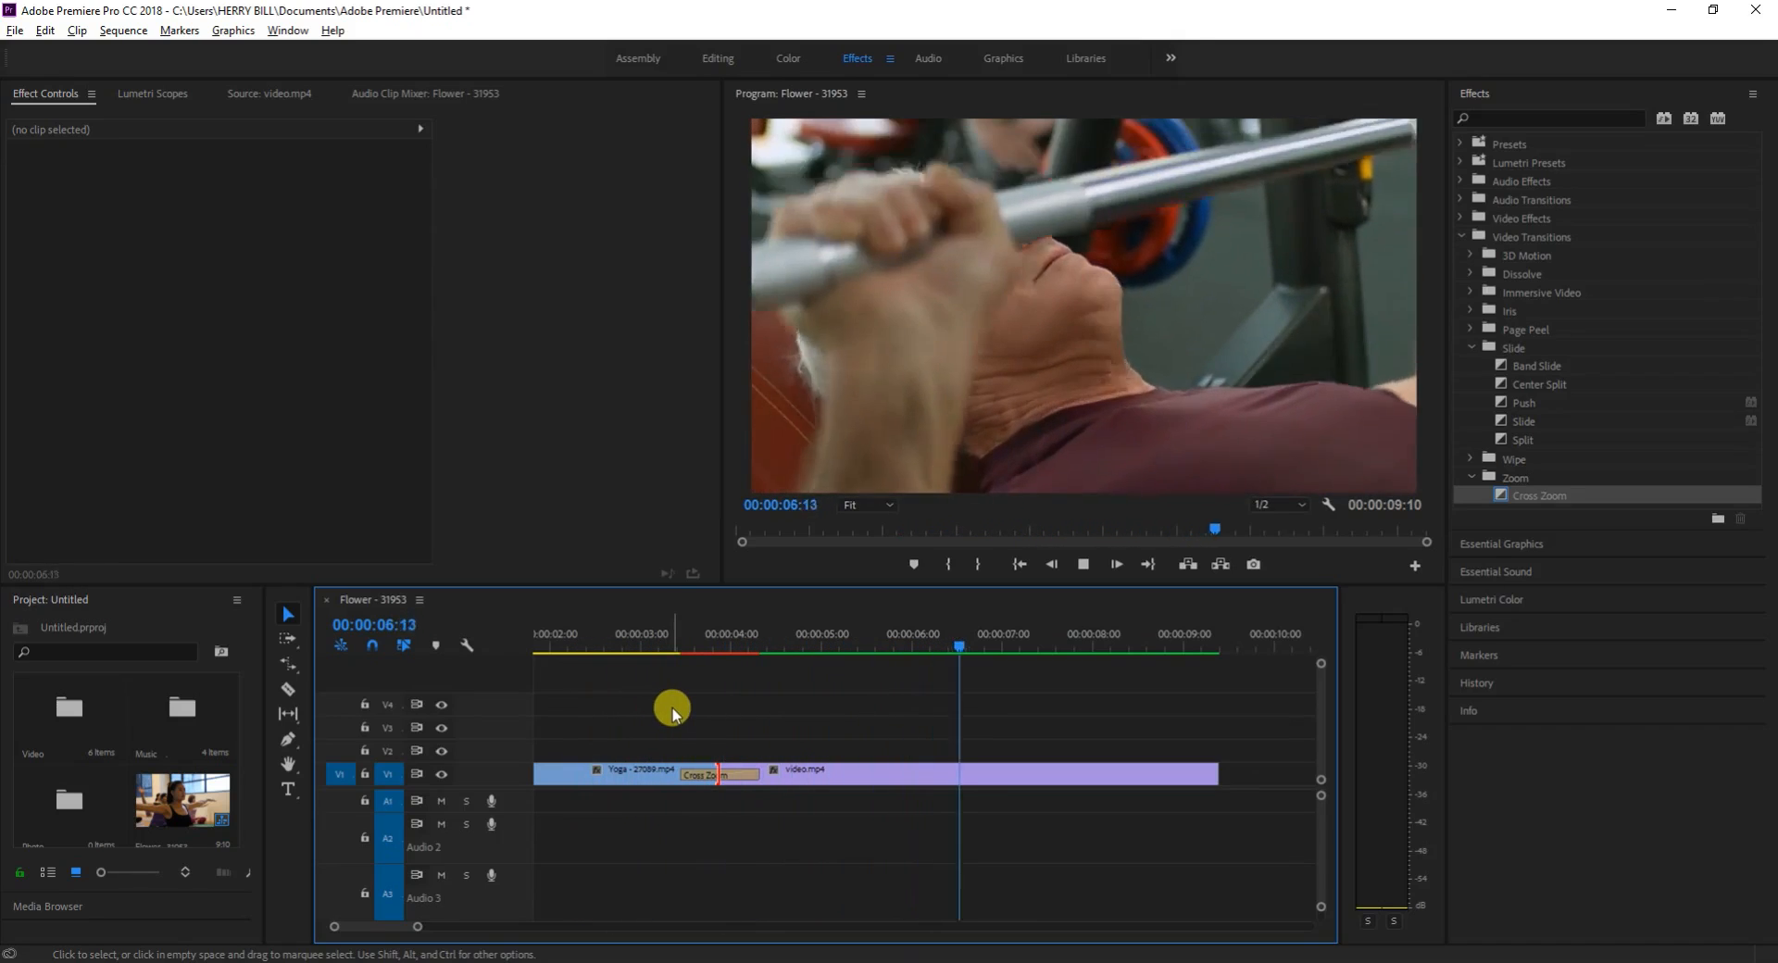
key("space")
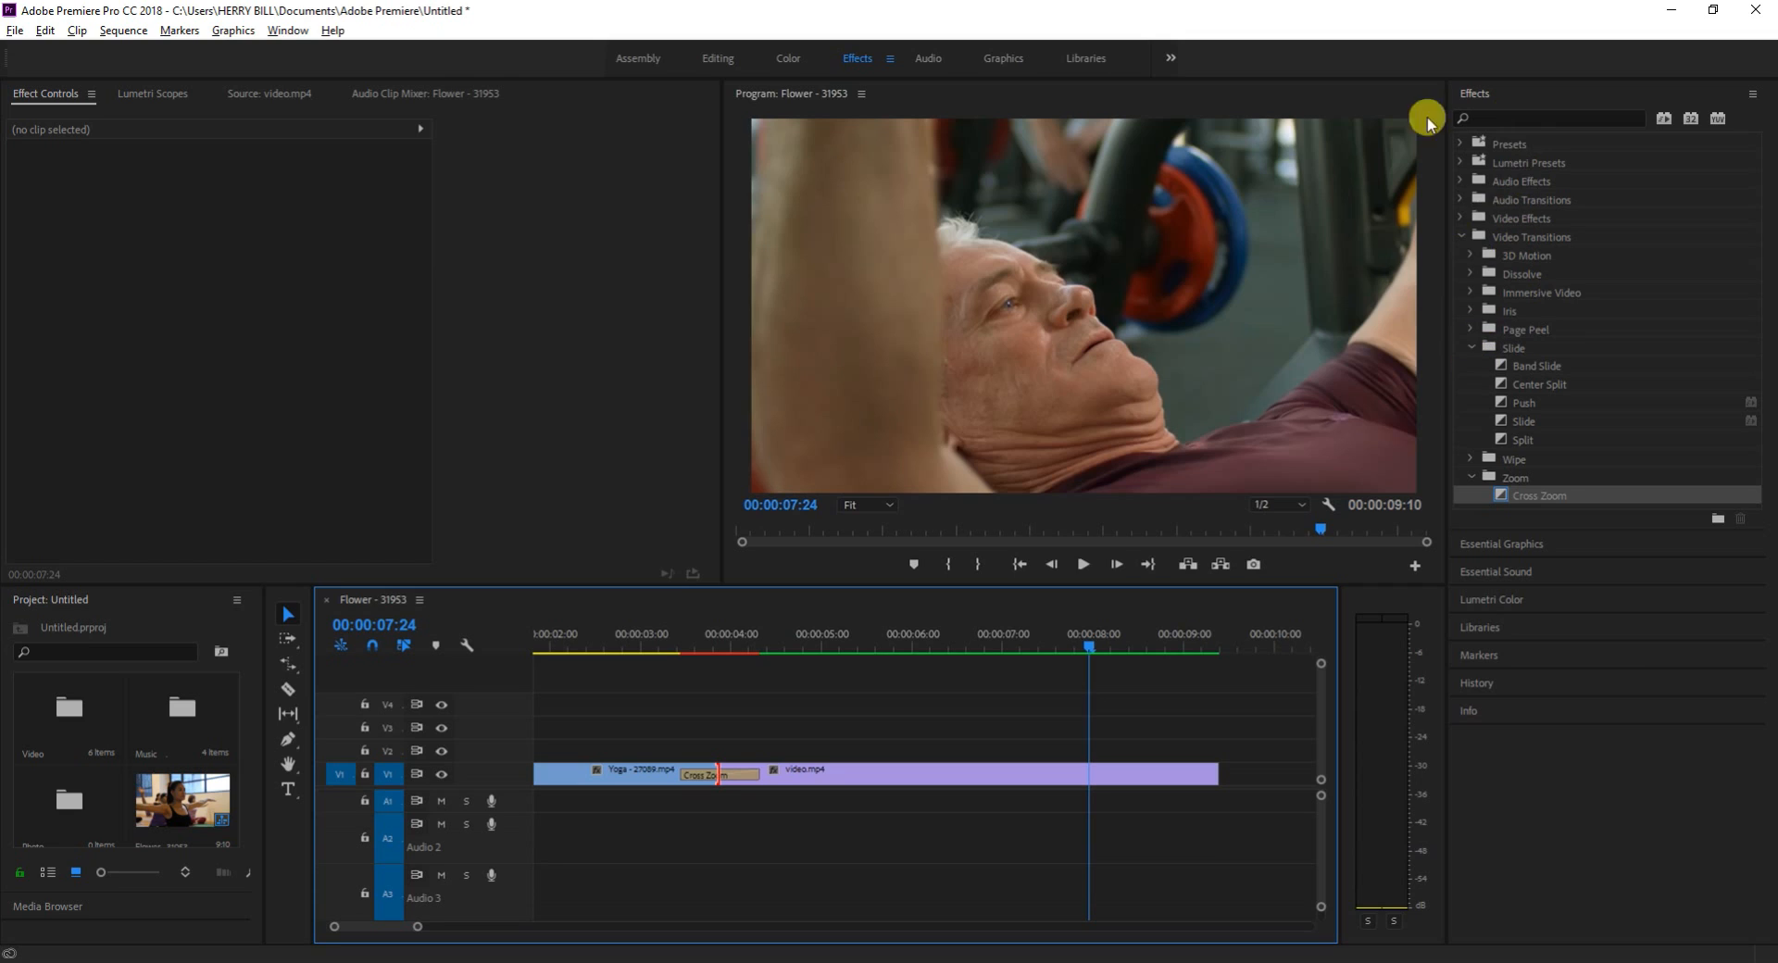
Collapse the Slide folder in the video transitions list.
left_click(1469, 348)
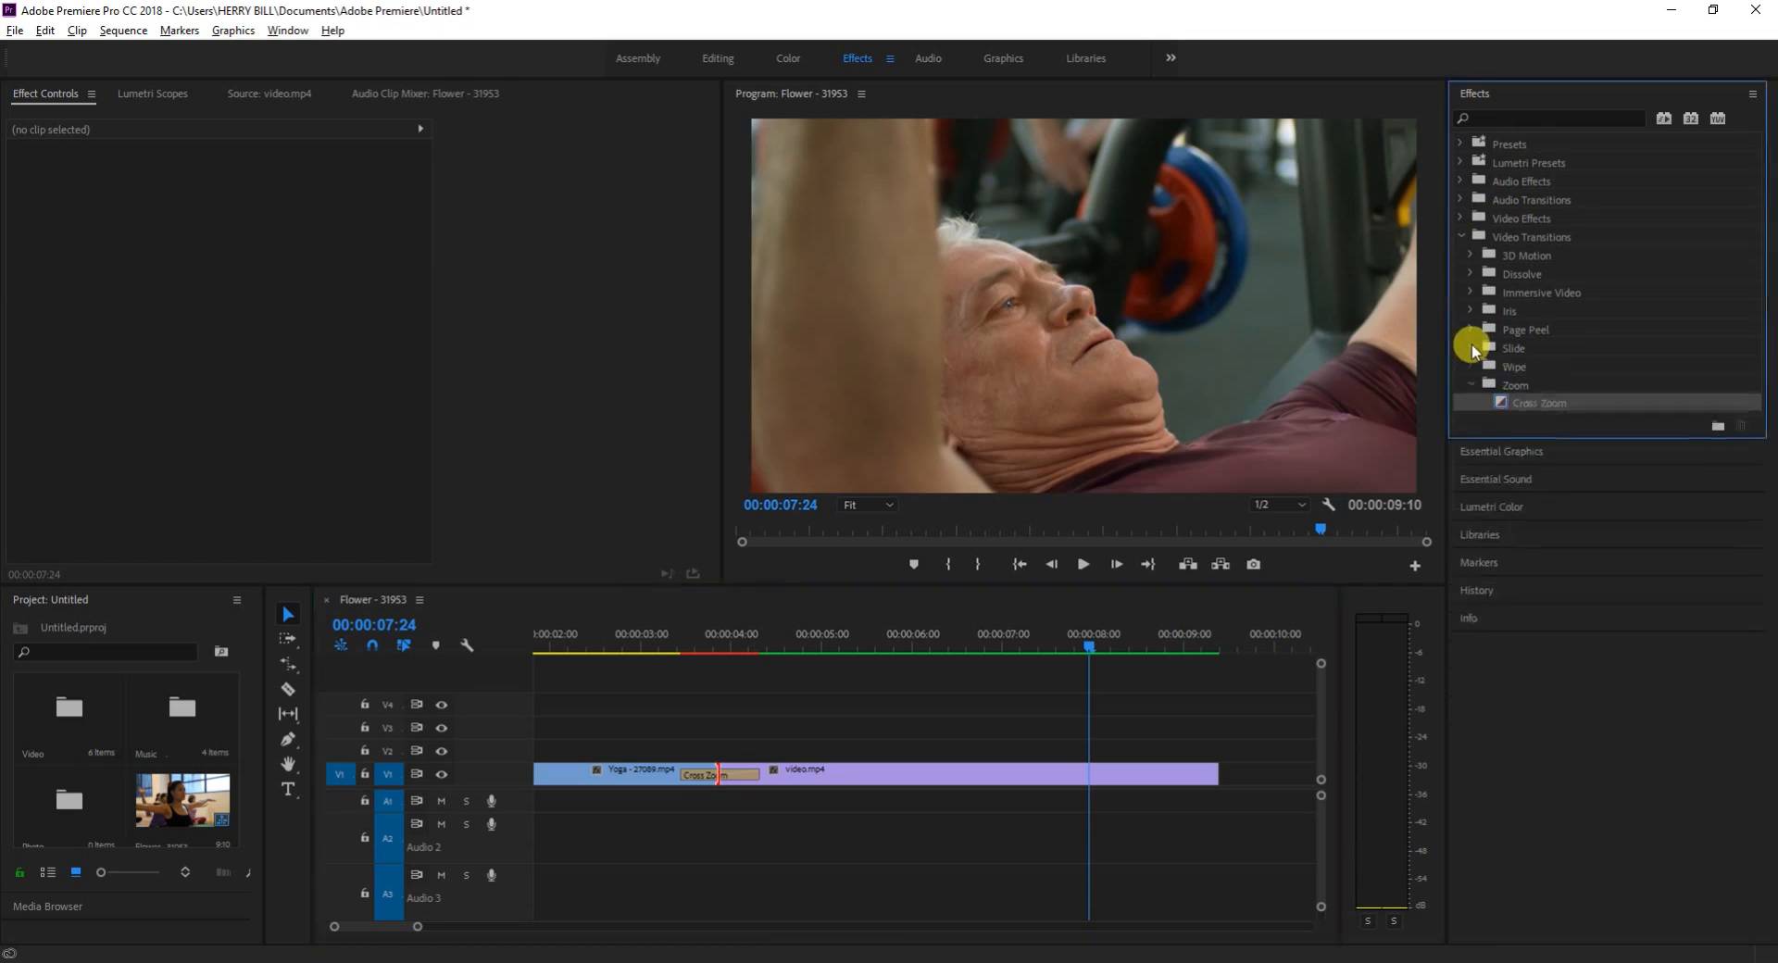